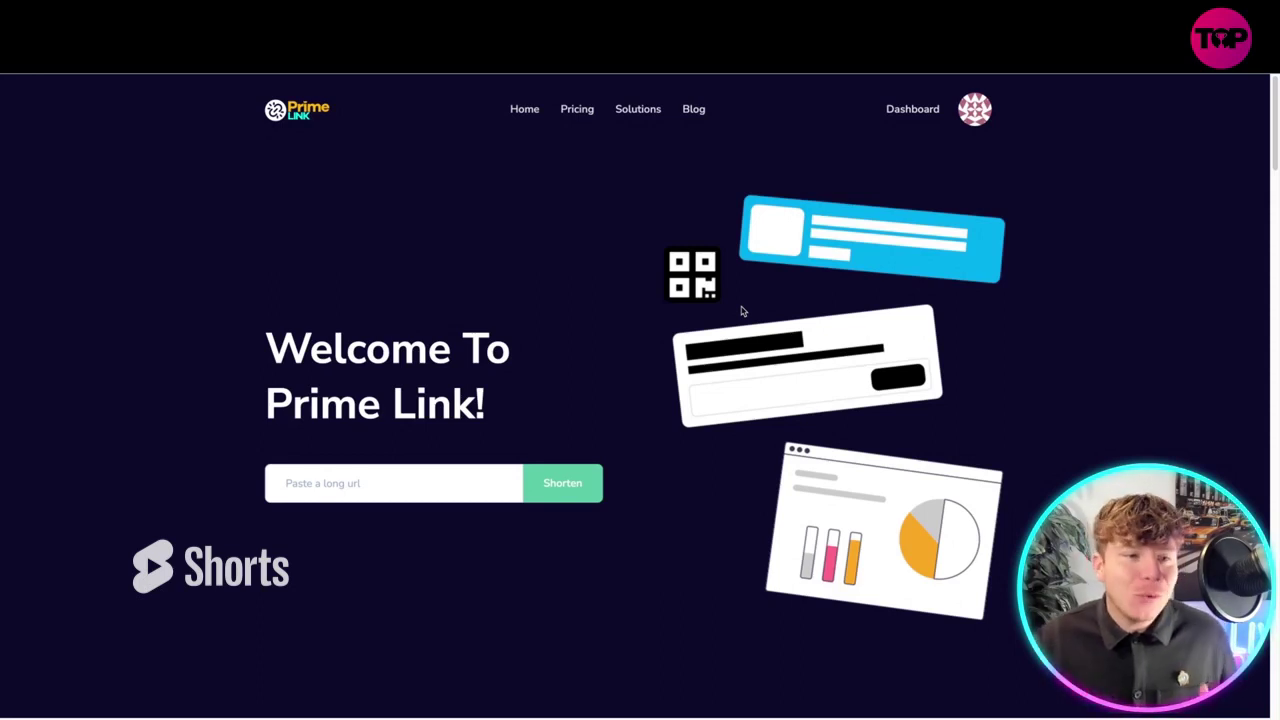
Copy a long test URL ending in 'ffiopenb bdsvds' from the address bar into the long-URL field
scroll(548, 326, down, 1)
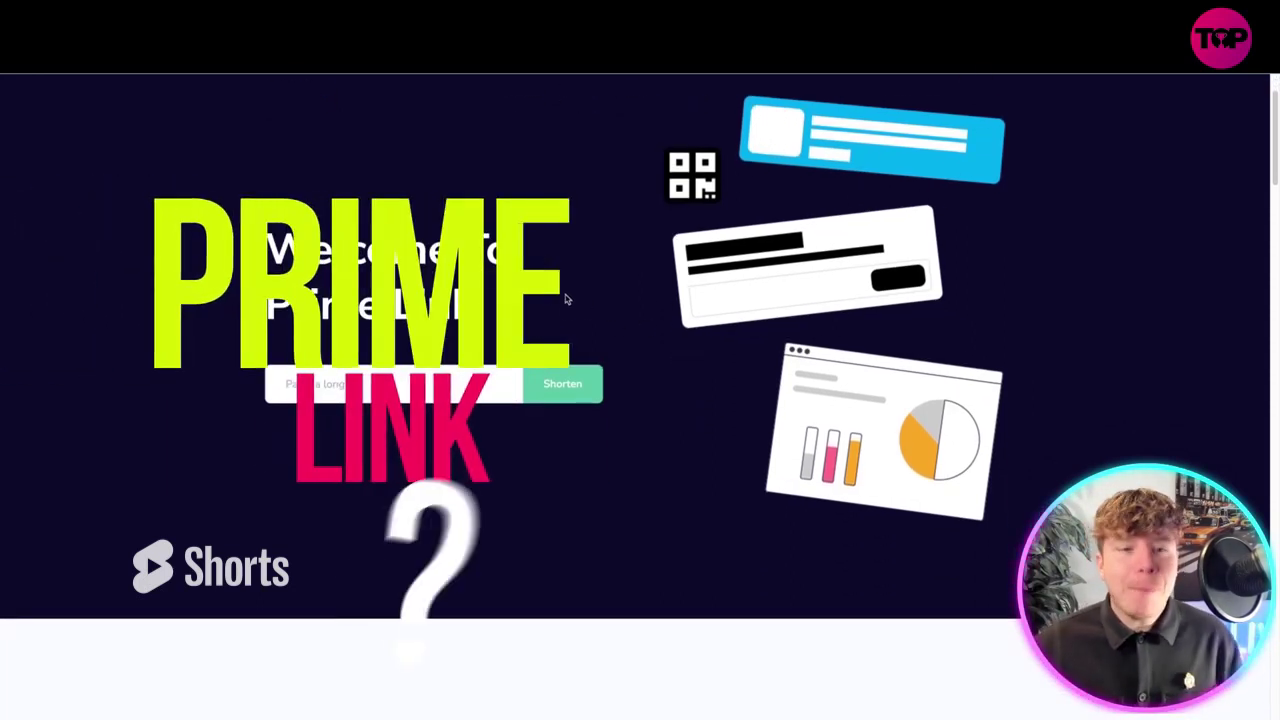
click(309, 395)
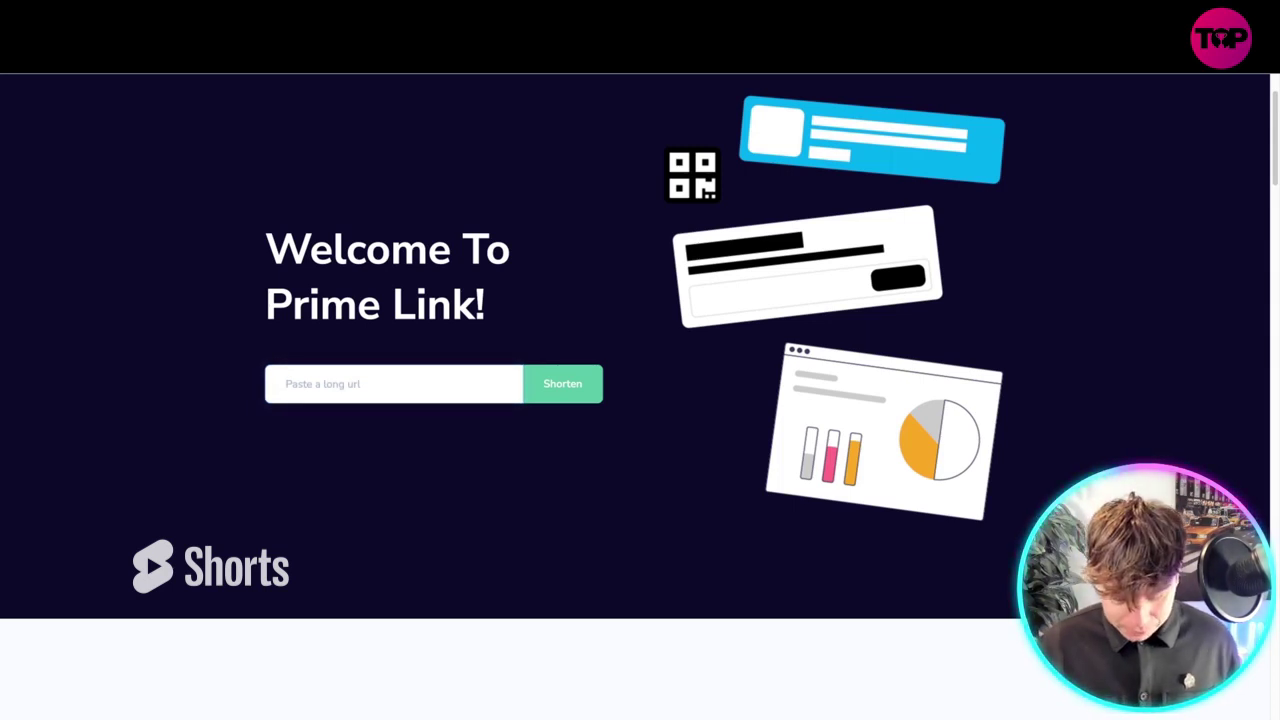
text(https://prime-link.netdivnhi)
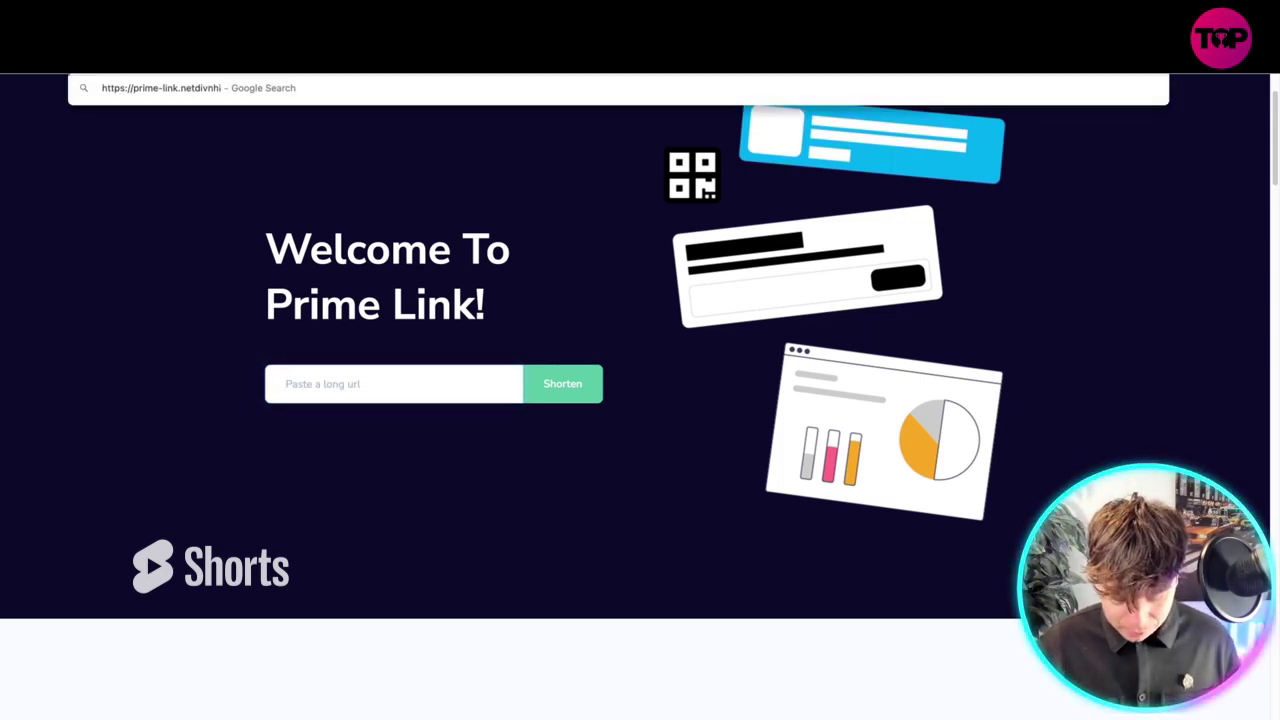
text(?/ffiopenb bdsvds)
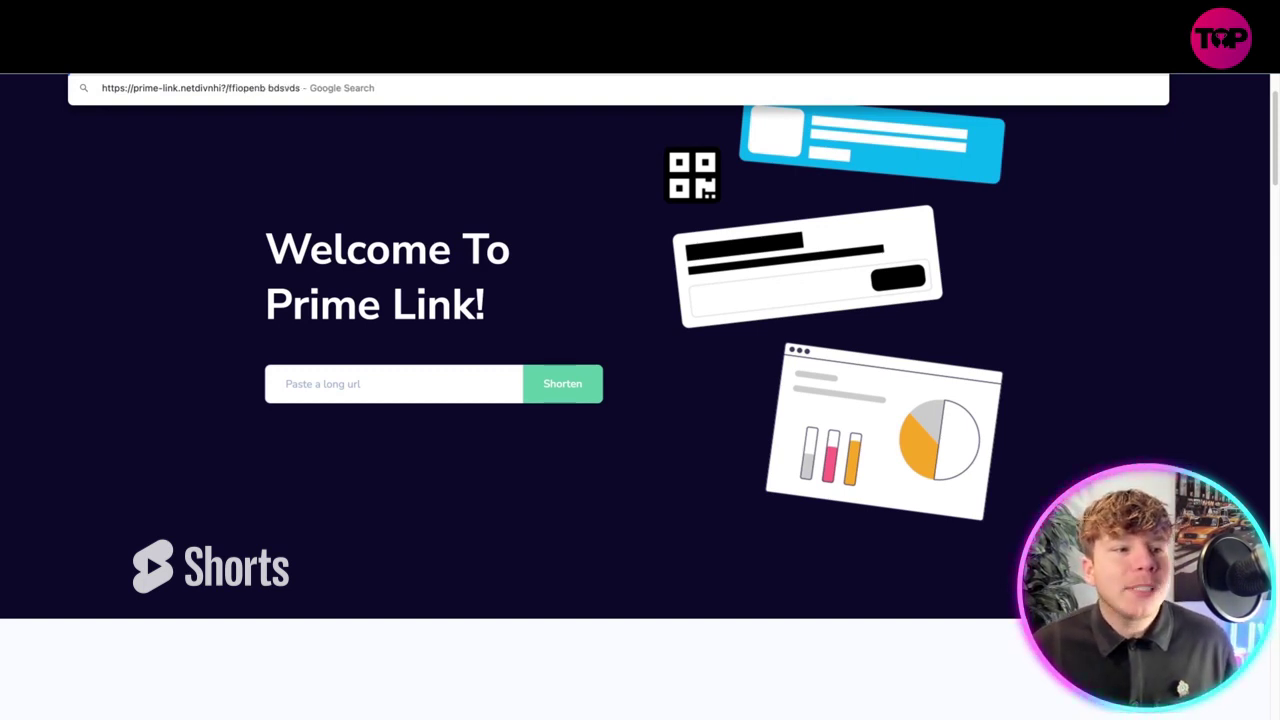
right_click(130, 88)
click(318, 383)
right_click(329, 386)
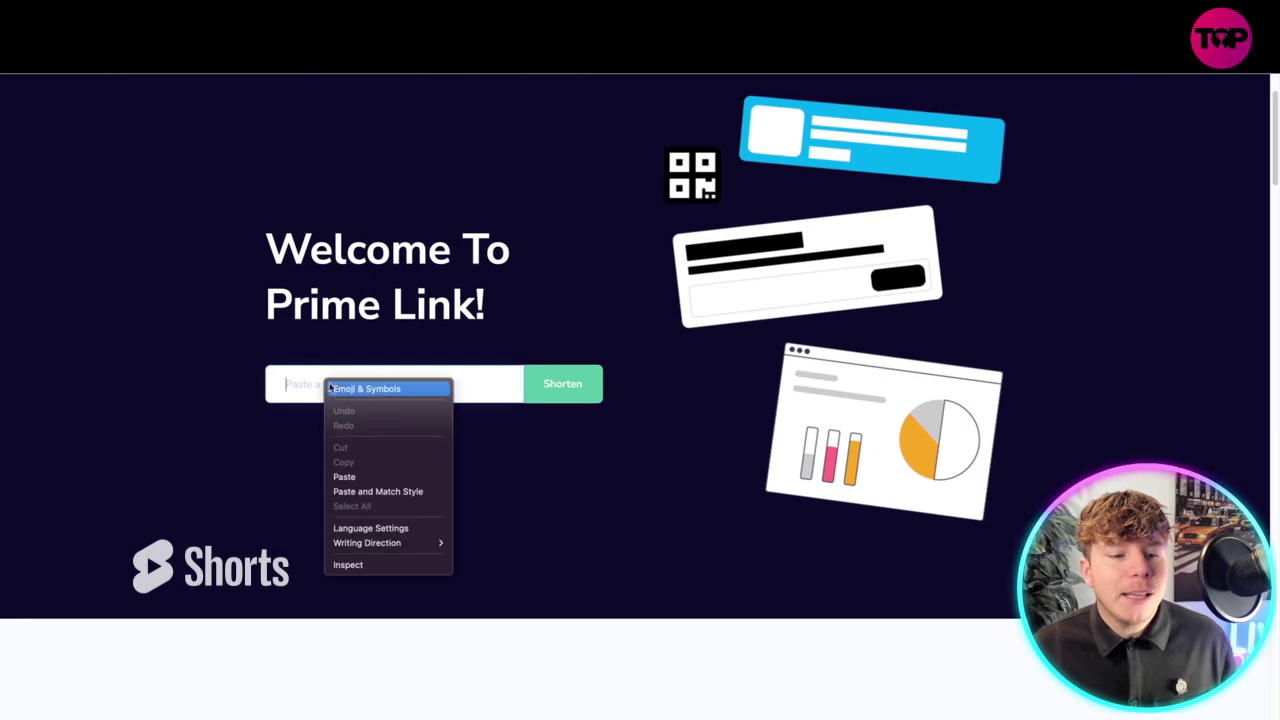
click(344, 476)
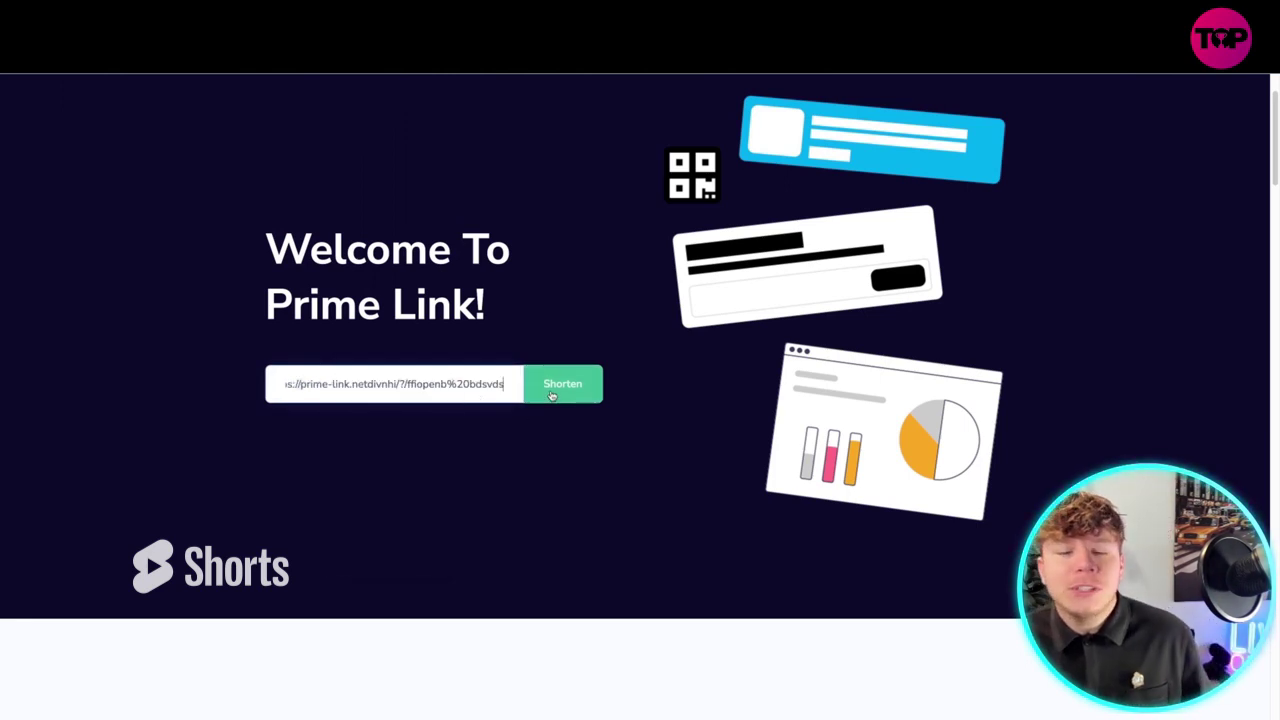
Scroll the home page past the three feature cards to 'Perfect for sales & marketing'
scroll(548, 394, down, 3)
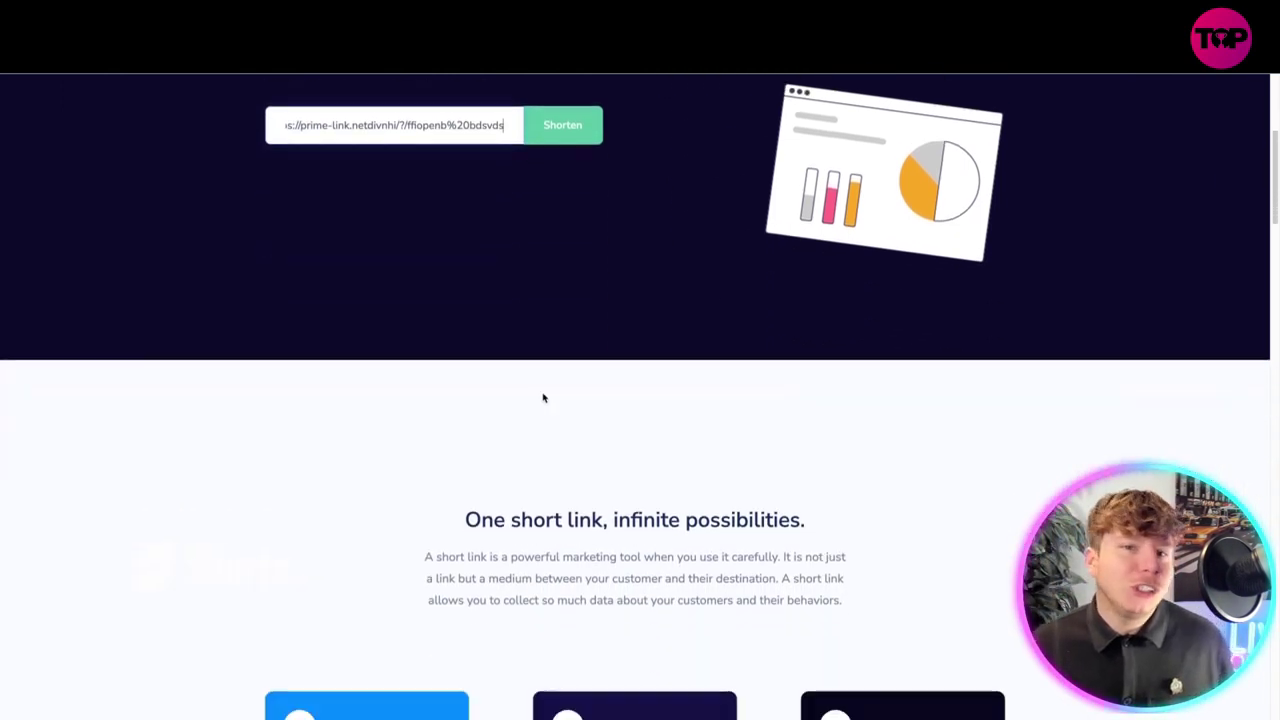
scroll(948, 434, down, 3)
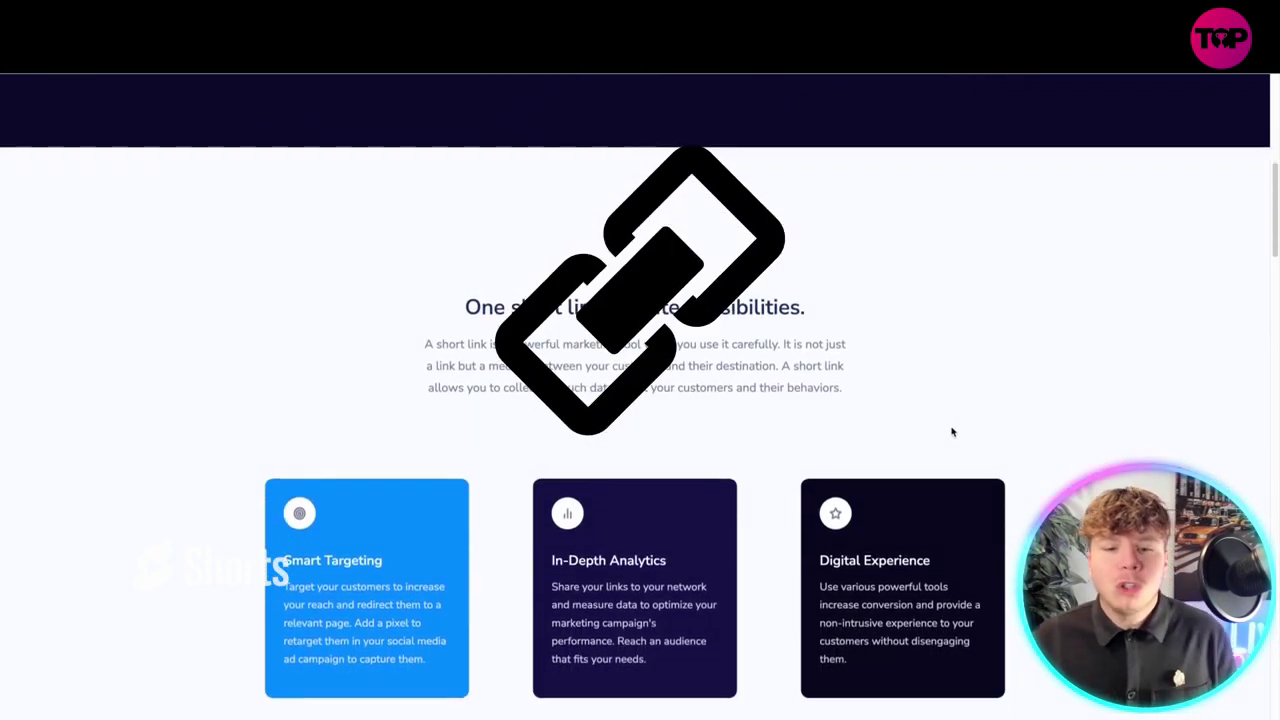
scroll(1074, 433, down, 1)
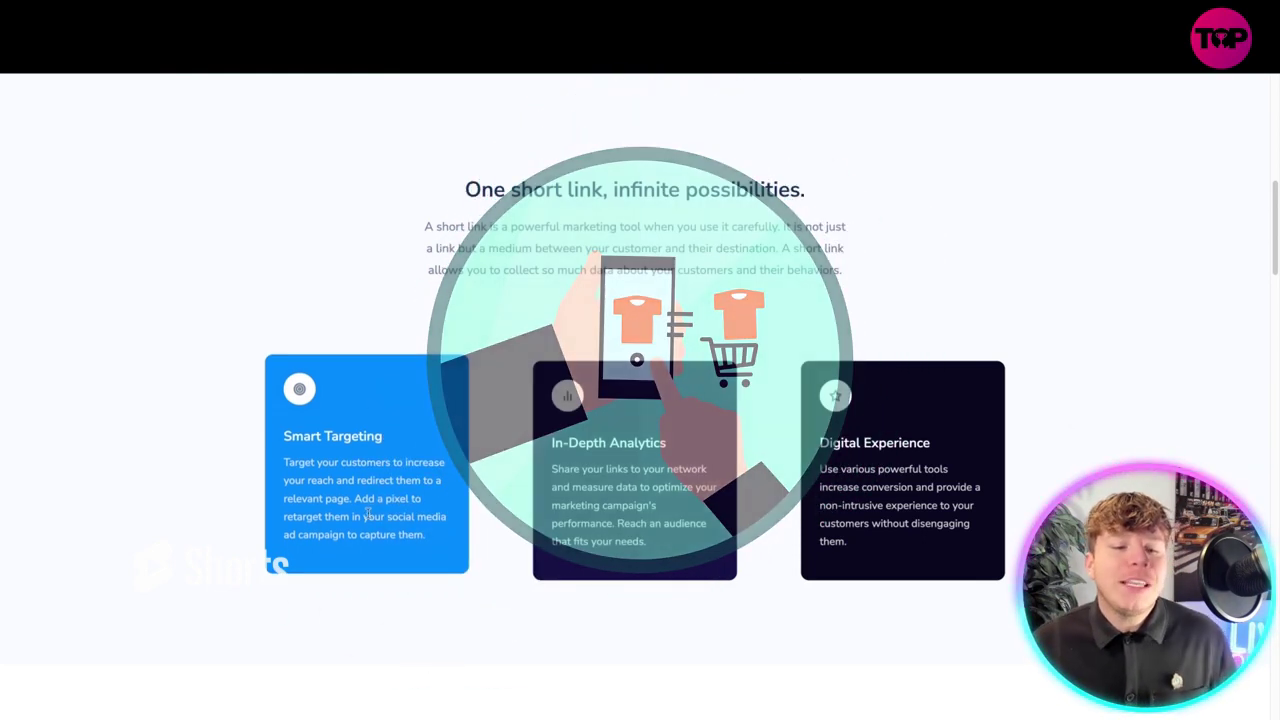
scroll(333, 530, down, 1)
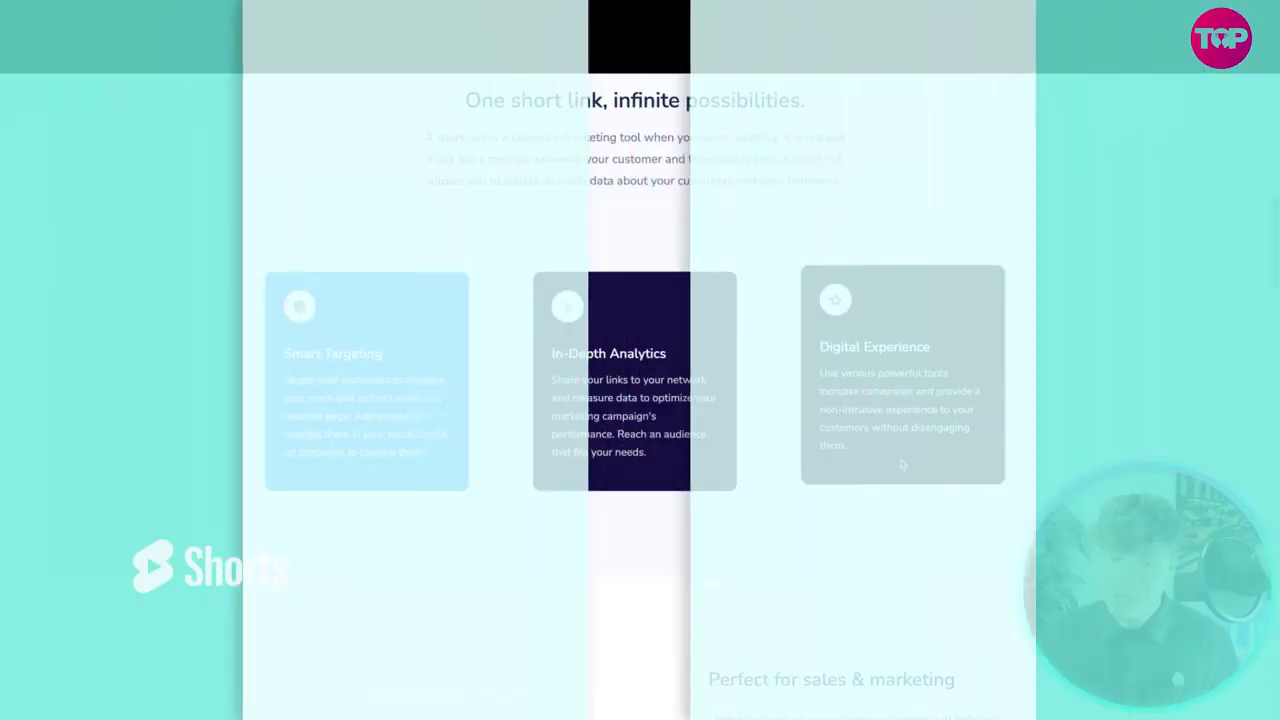
scroll(899, 463, down, 3)
scroll(974, 460, down, 1)
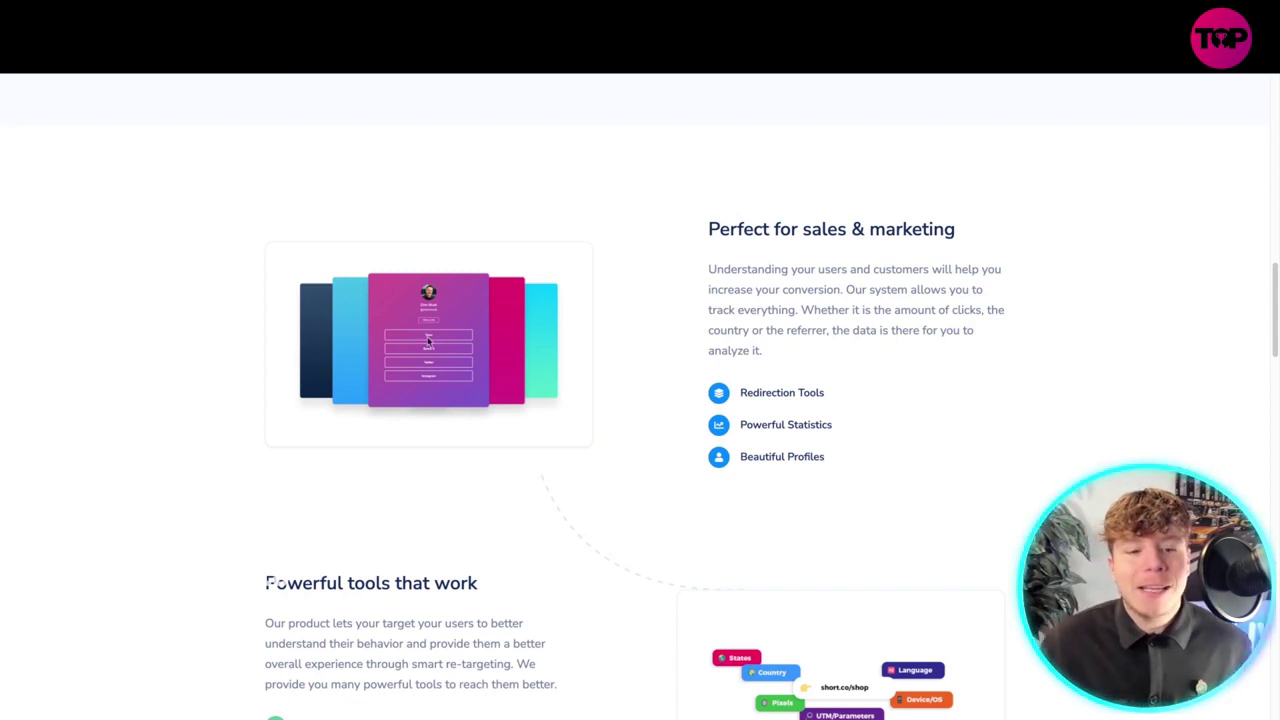
Scroll past 'Powerful tools that work' to the QR Codes section with its sample codes
scroll(587, 538, down, 1)
scroll(587, 538, down, 2)
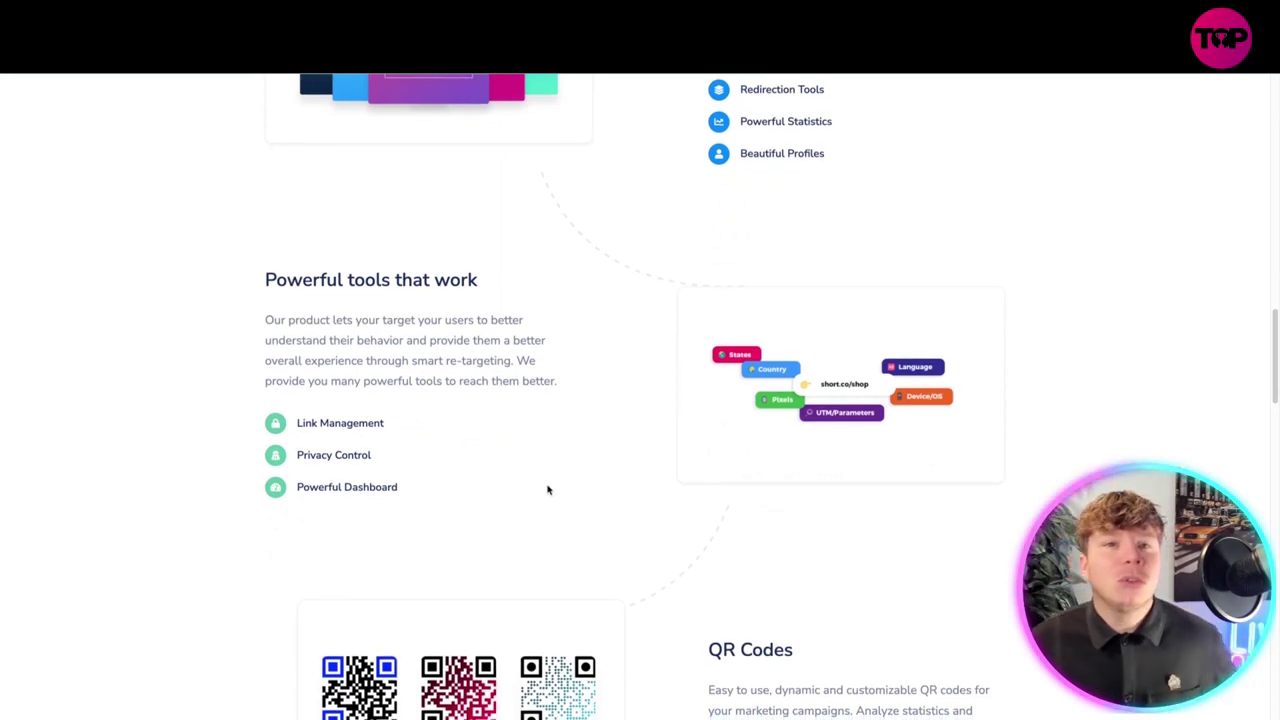
scroll(548, 487, down, 1)
scroll(486, 470, down, 1)
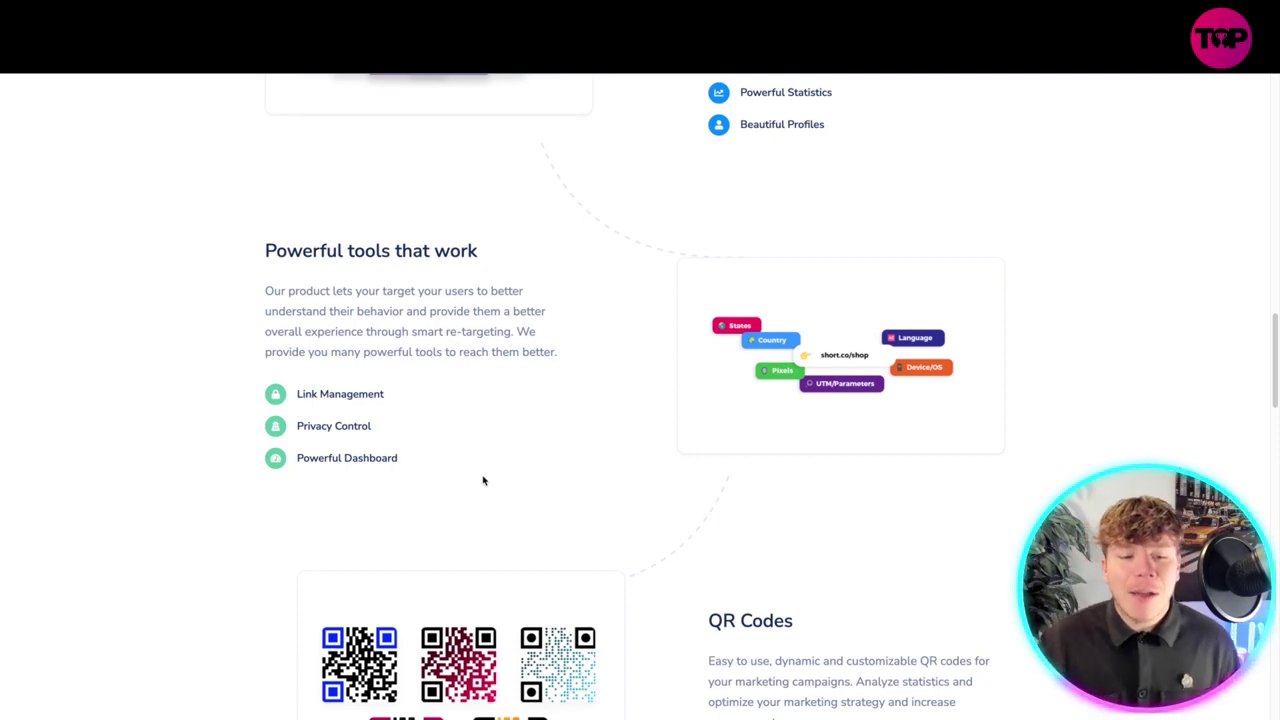
scroll(483, 481, down, 3)
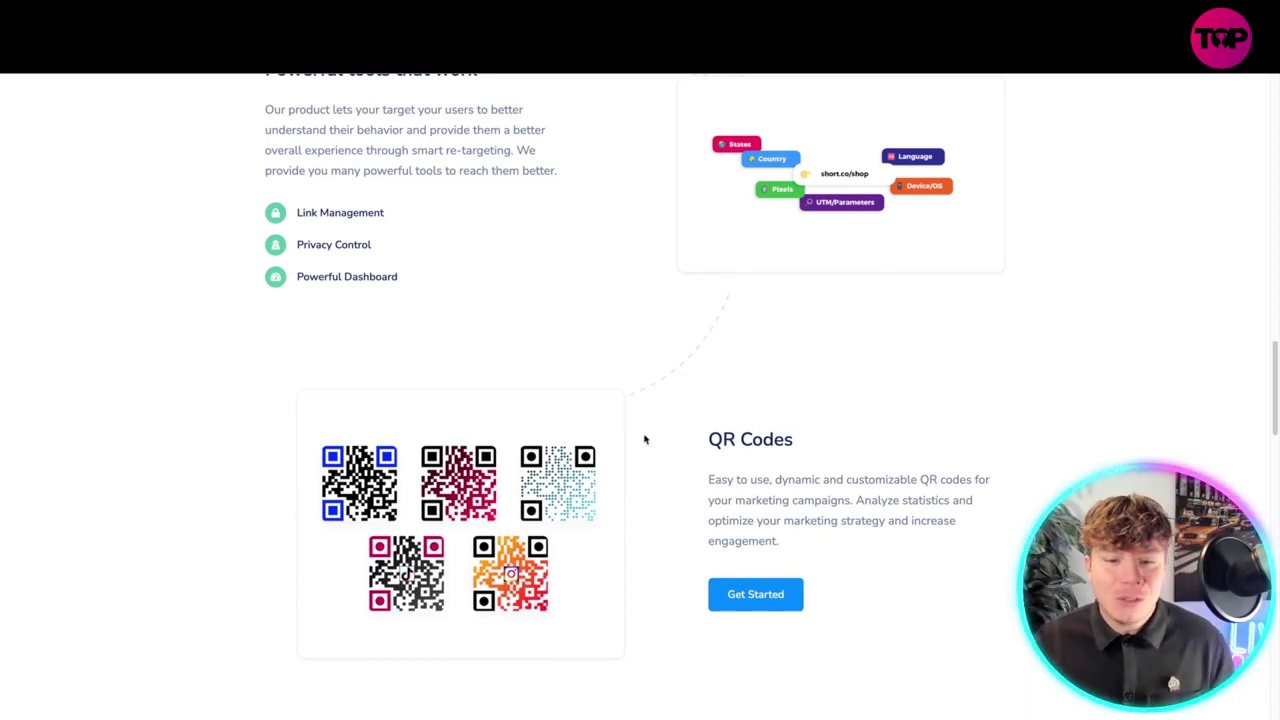
scroll(629, 434, down, 3)
scroll(847, 473, up, 1)
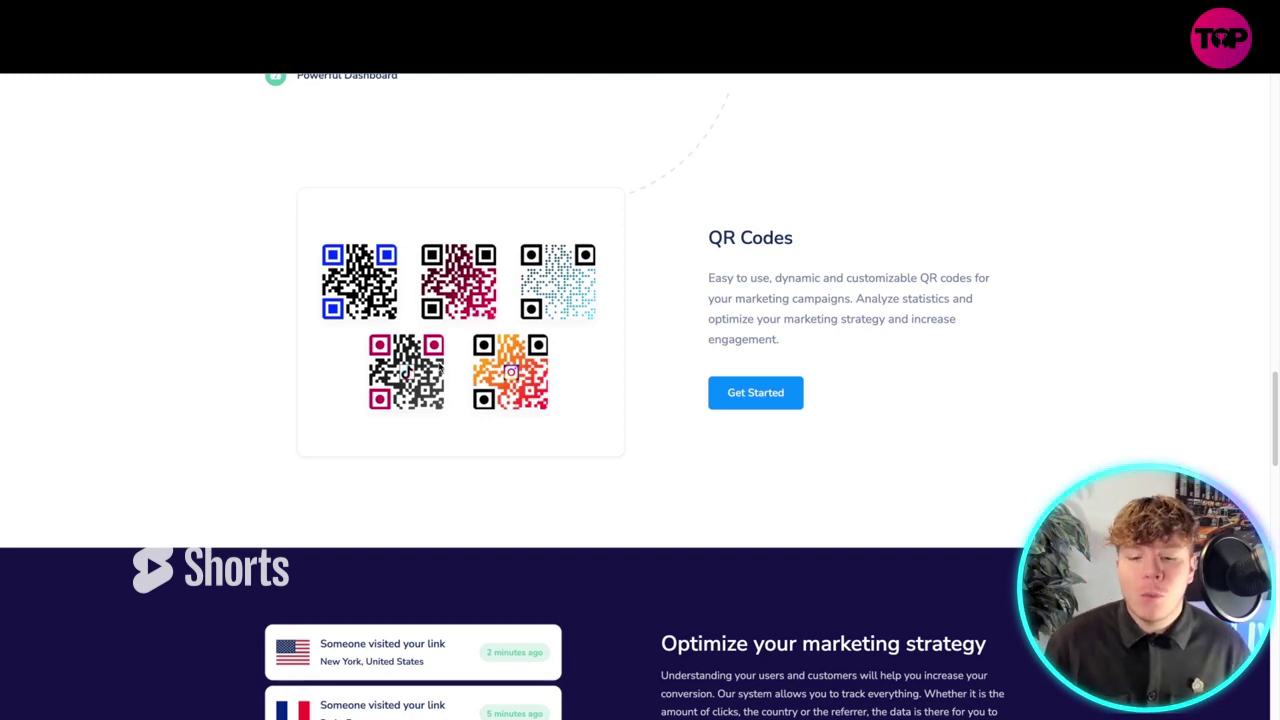
Scroll through 'Optimize your marketing strategy' and the feature cards to the Integrations logos
scroll(426, 443, down, 3)
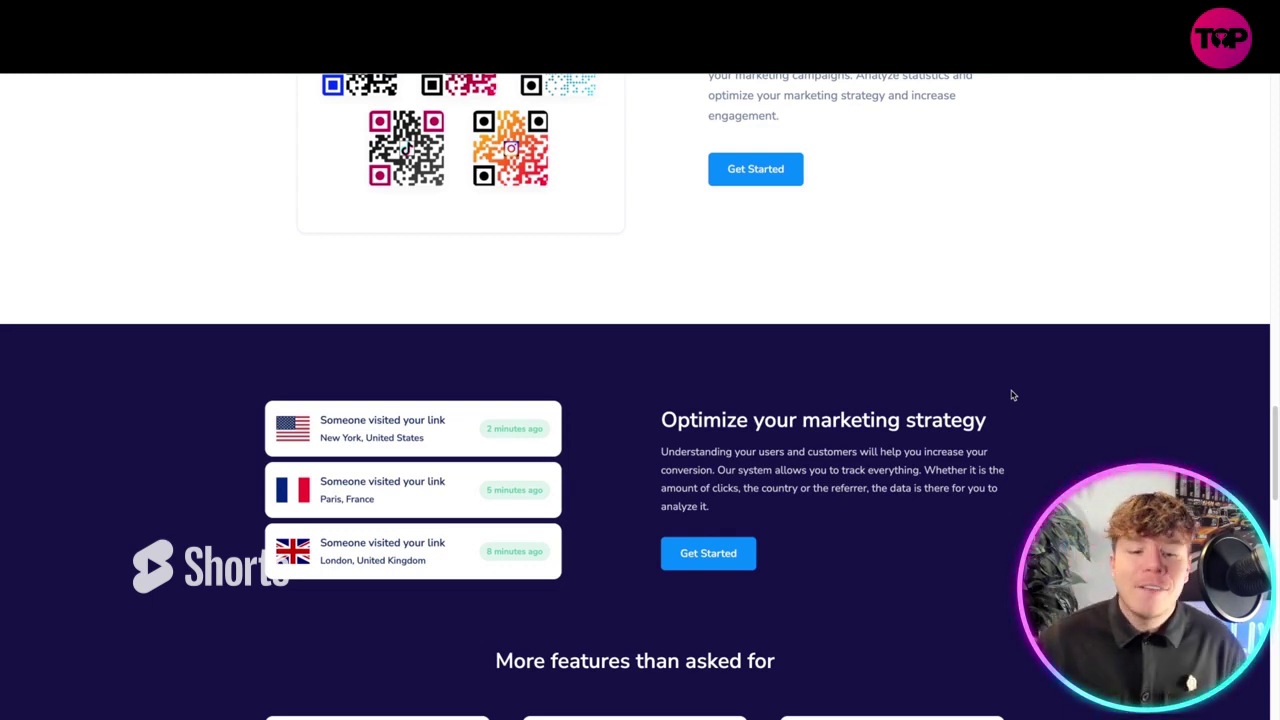
scroll(697, 560, down, 4)
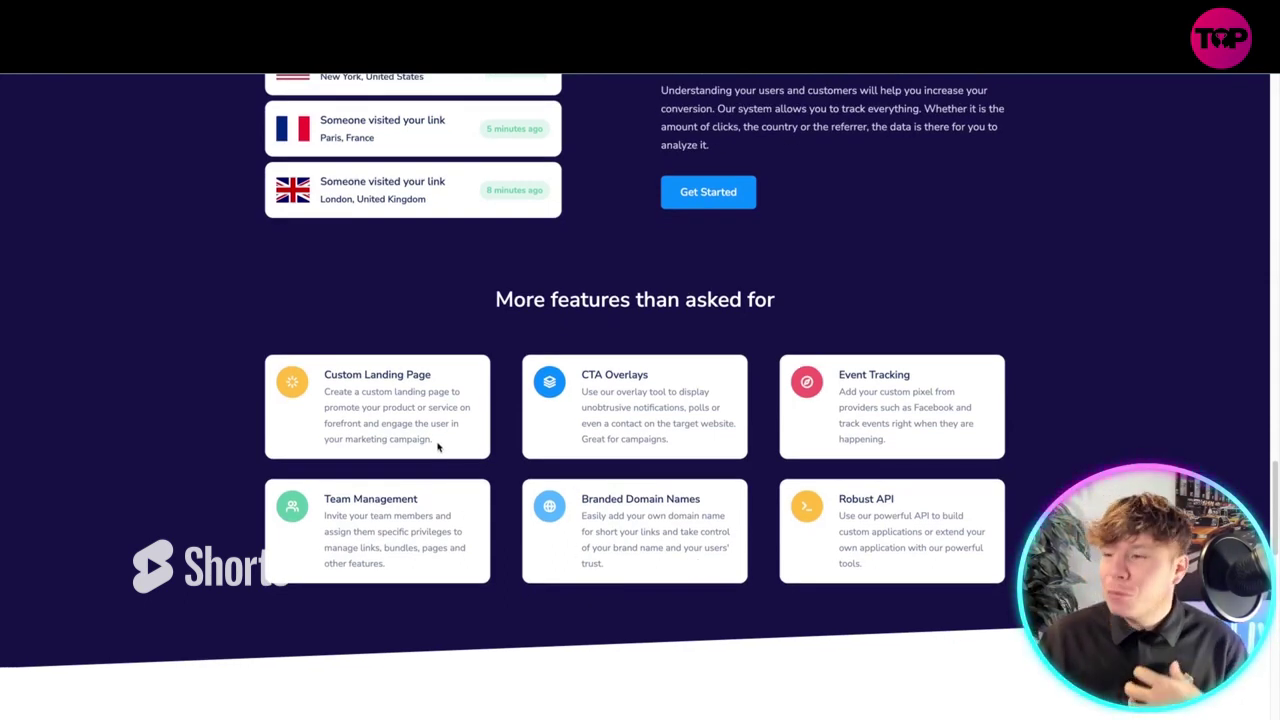
scroll(457, 388, down, 1)
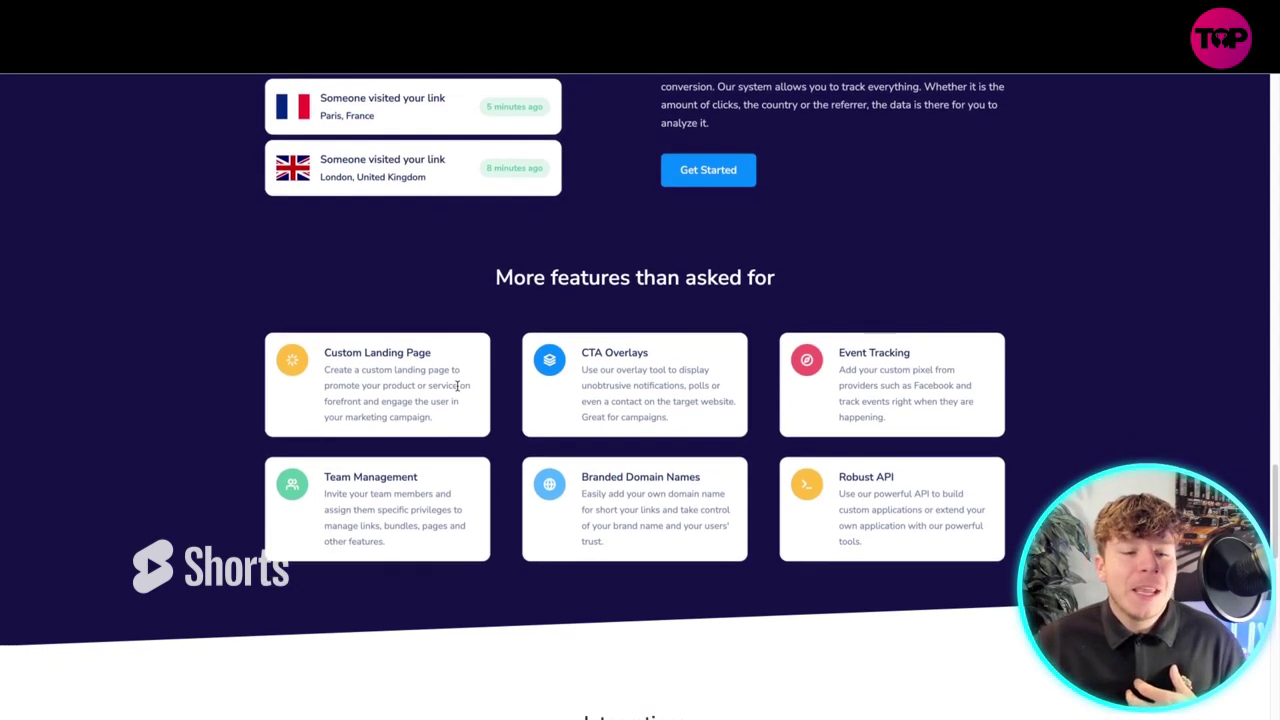
scroll(460, 390, down, 1)
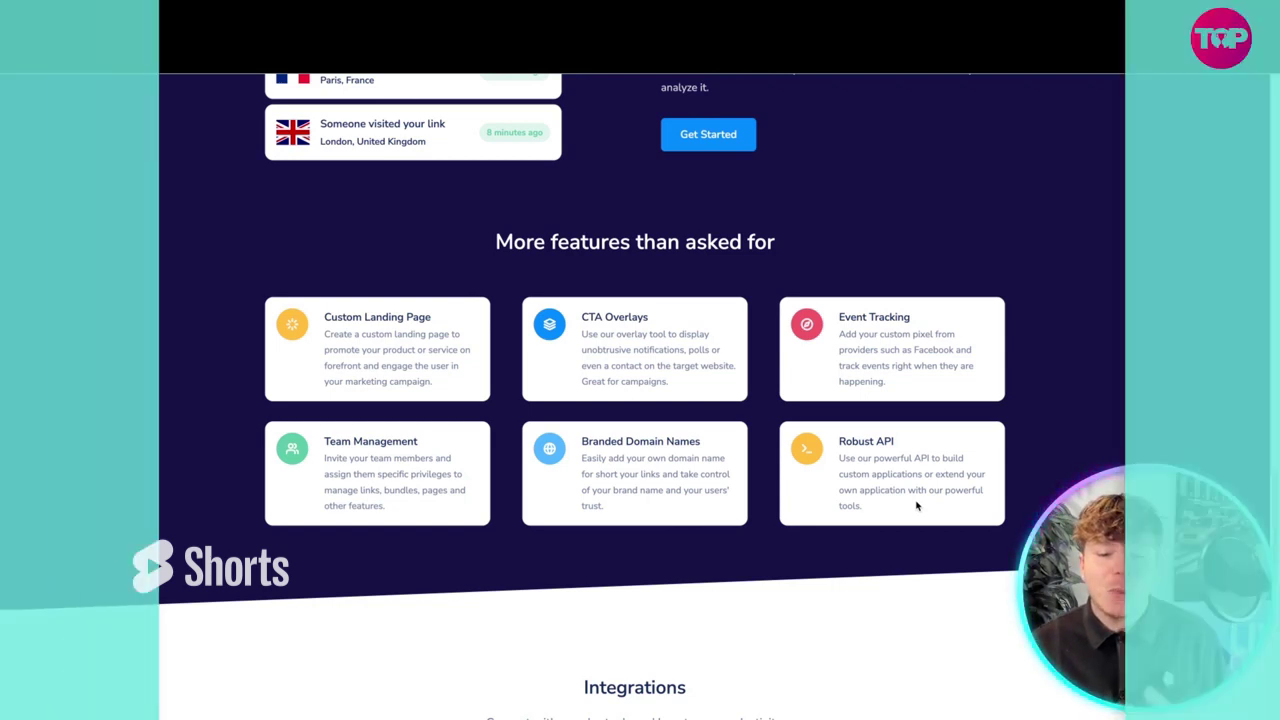
scroll(917, 507, down, 3)
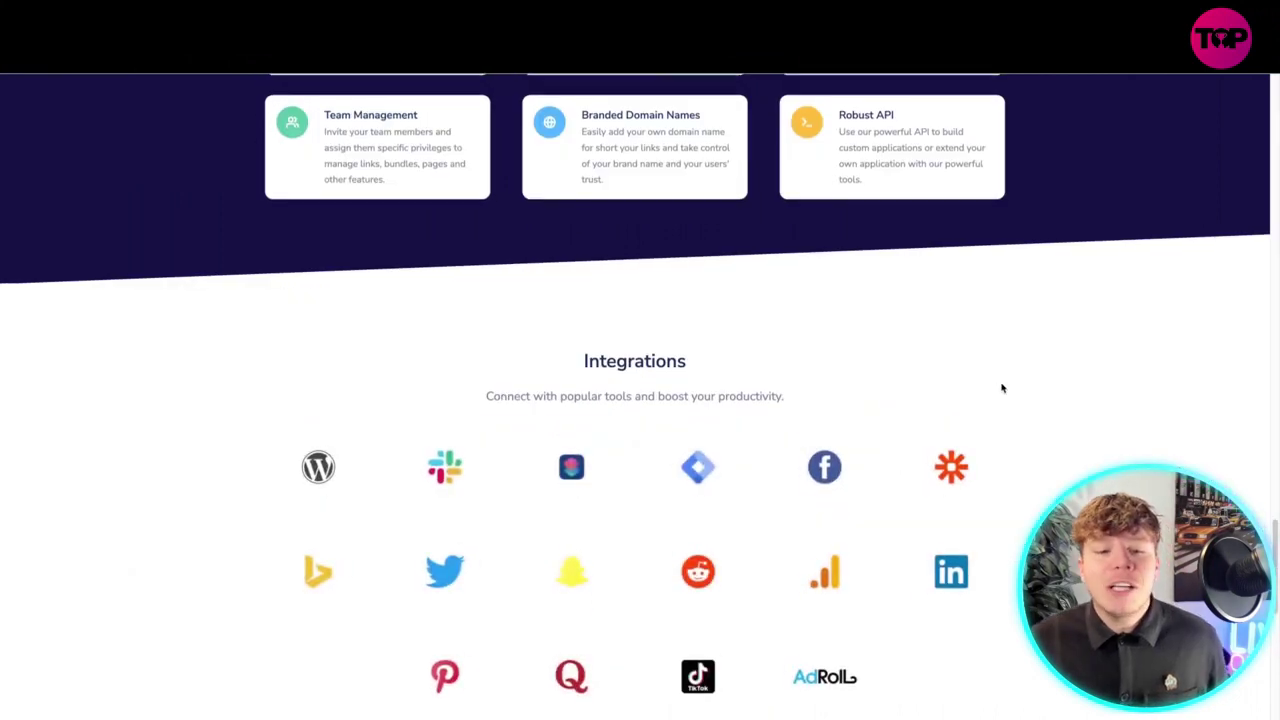
Scroll down to the usage stats and footer and highlight the Trusted By count of 4+
scroll(1100, 420, down, 1)
scroll(1123, 443, down, 1)
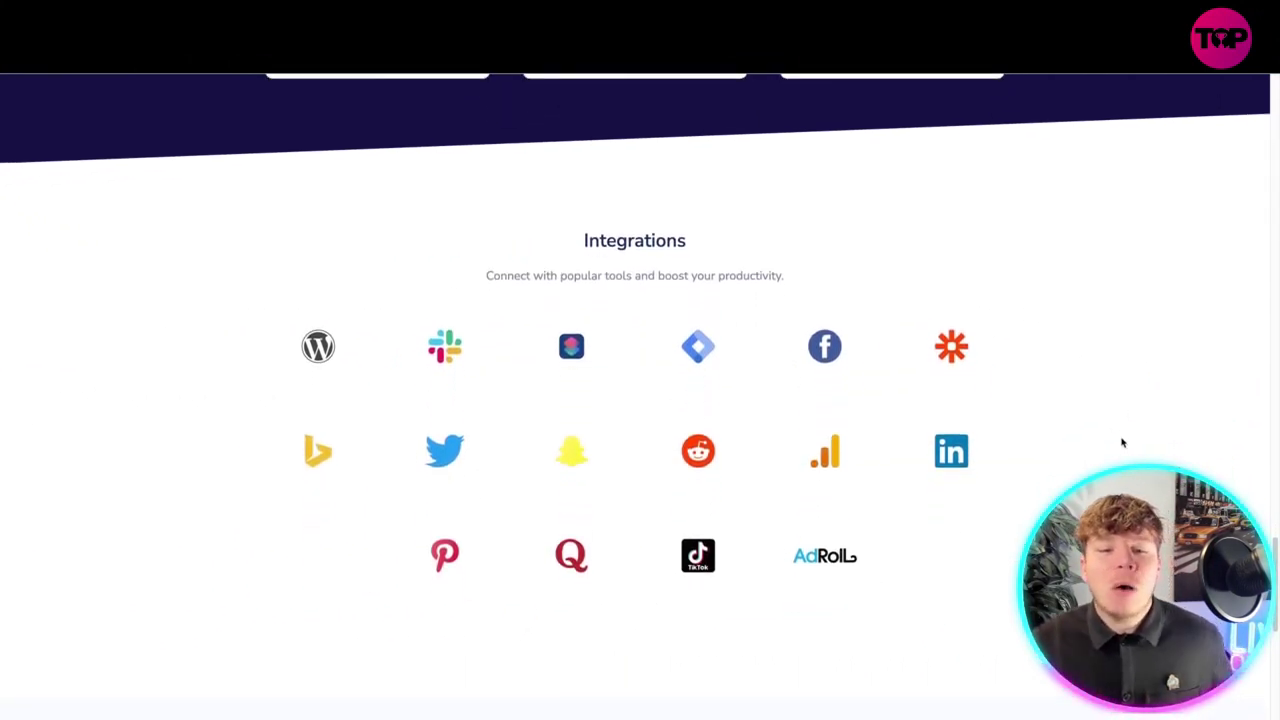
mouse_move(557, 449)
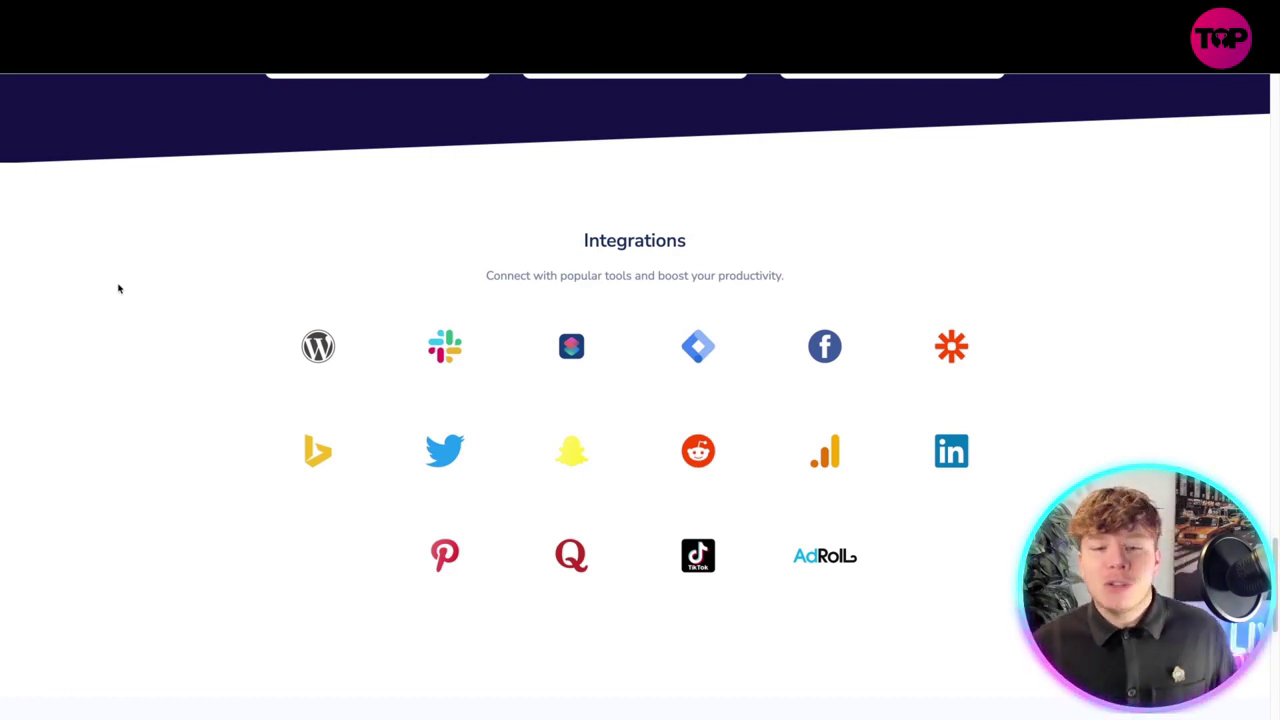
scroll(118, 289, down, 2)
scroll(100, 279, down, 1)
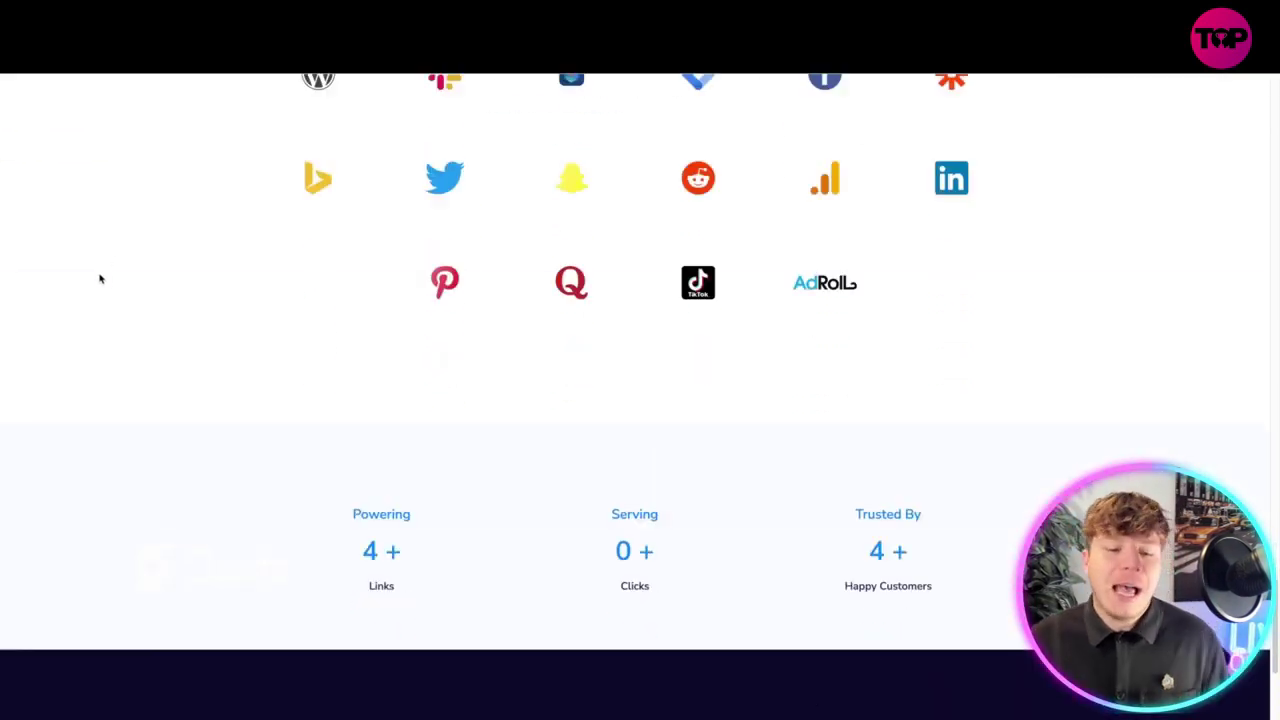
scroll(100, 279, down, 2)
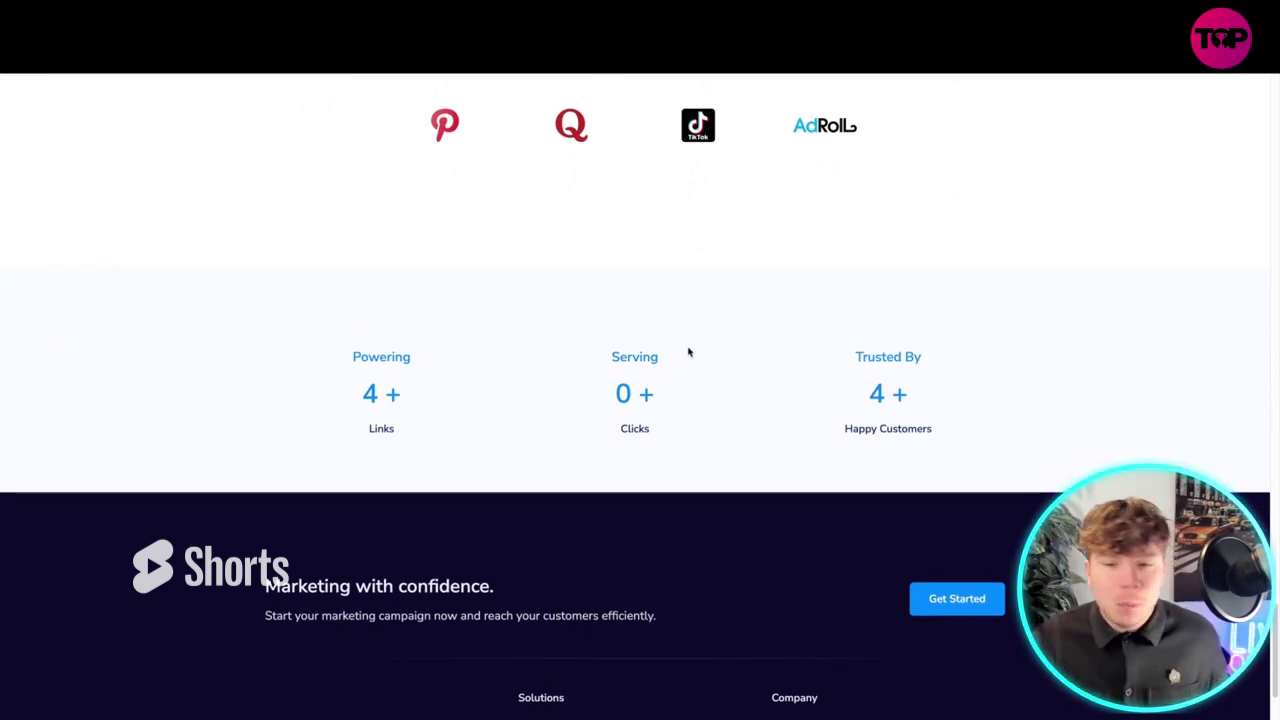
drag(870, 398, 963, 403)
click(869, 420)
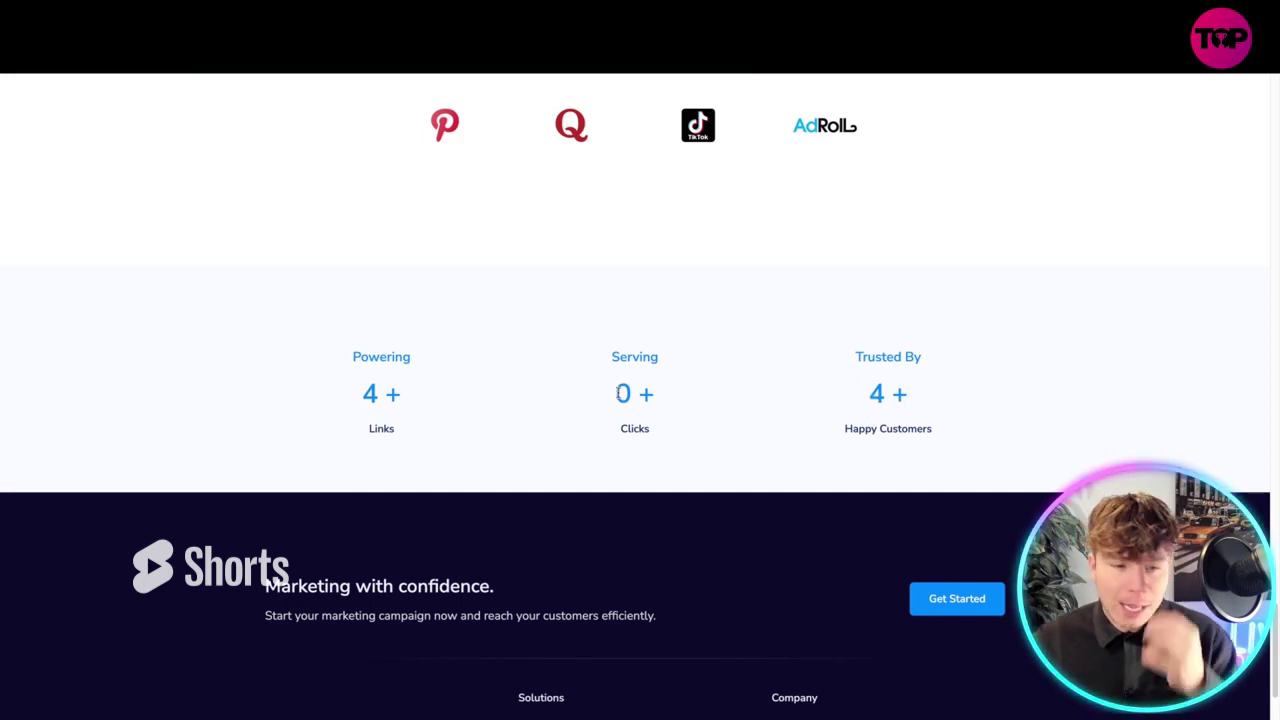
Return to the top of the page and open the Prime Link dashboard
scroll(603, 417, down, 2)
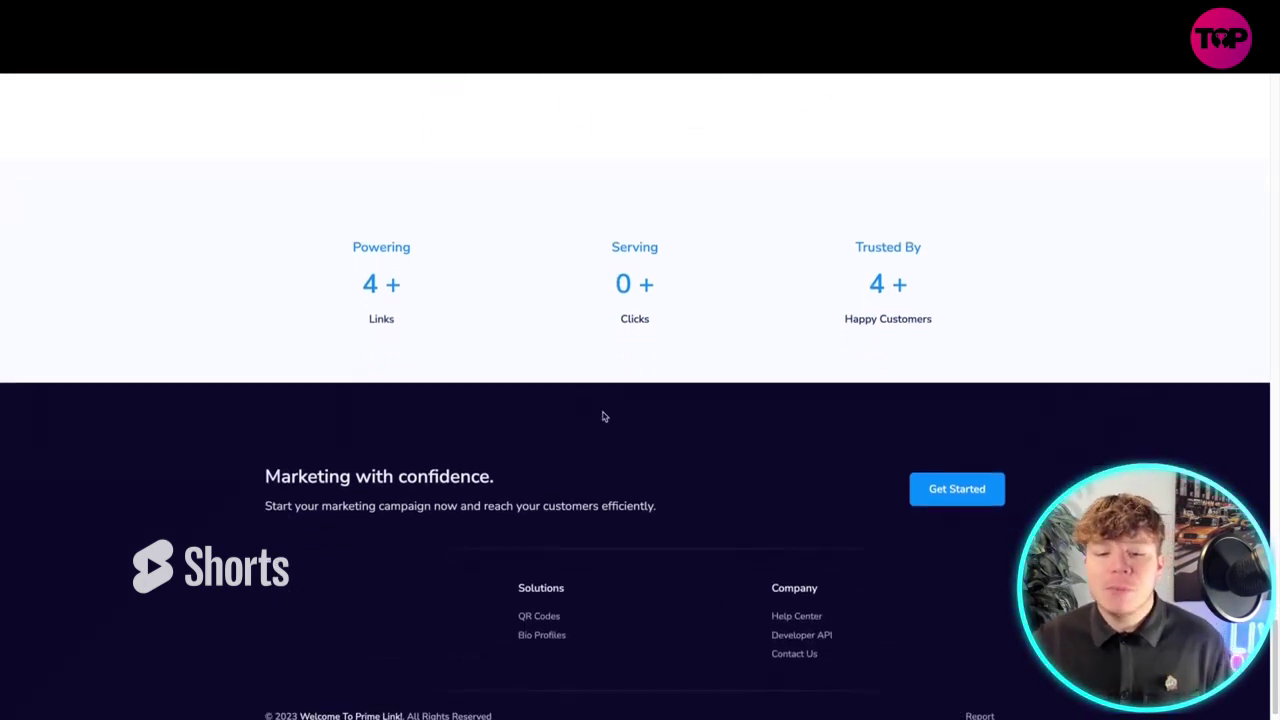
scroll(603, 417, up, 15)
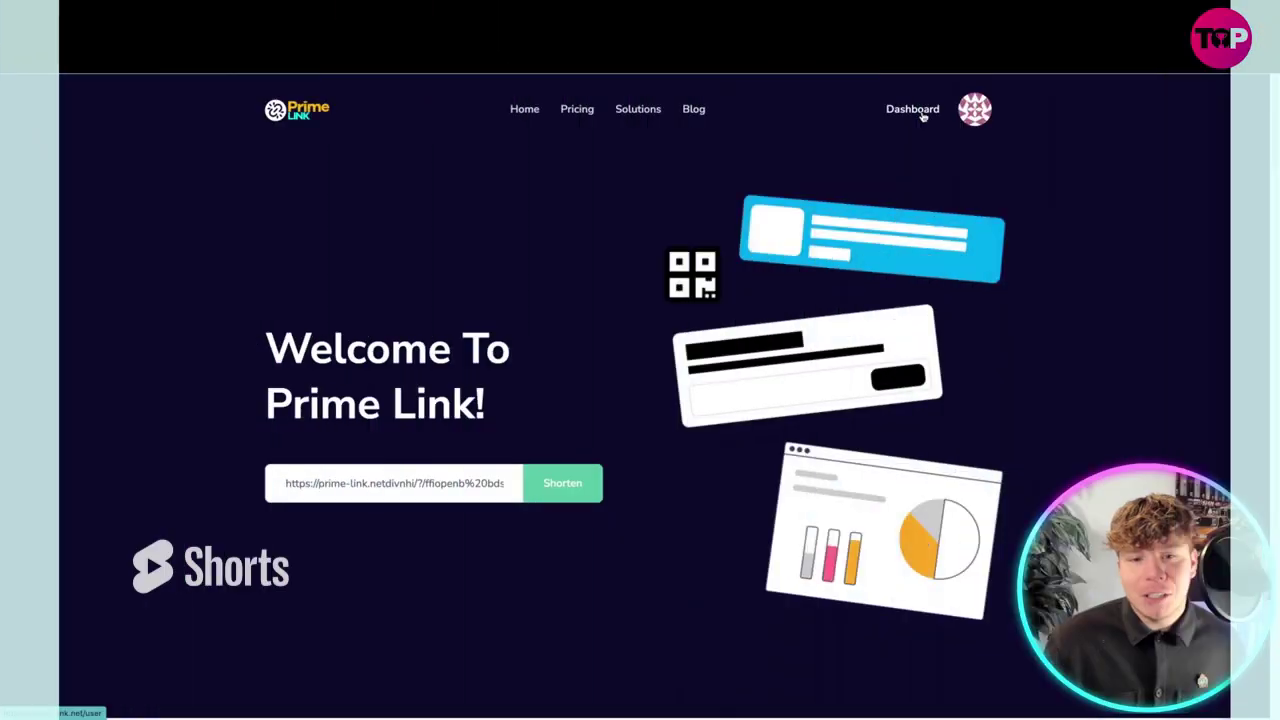
click(923, 116)
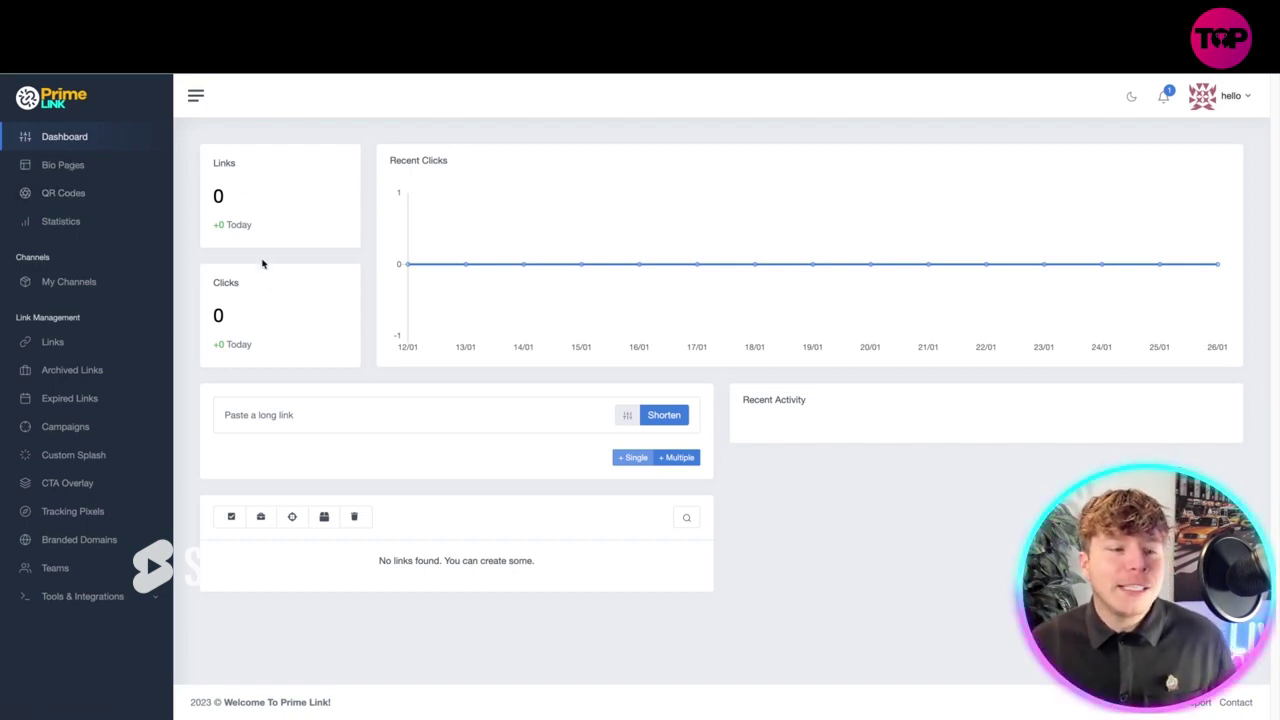
Paste the copied long URL into the long-link box and shorten it
click(320, 415)
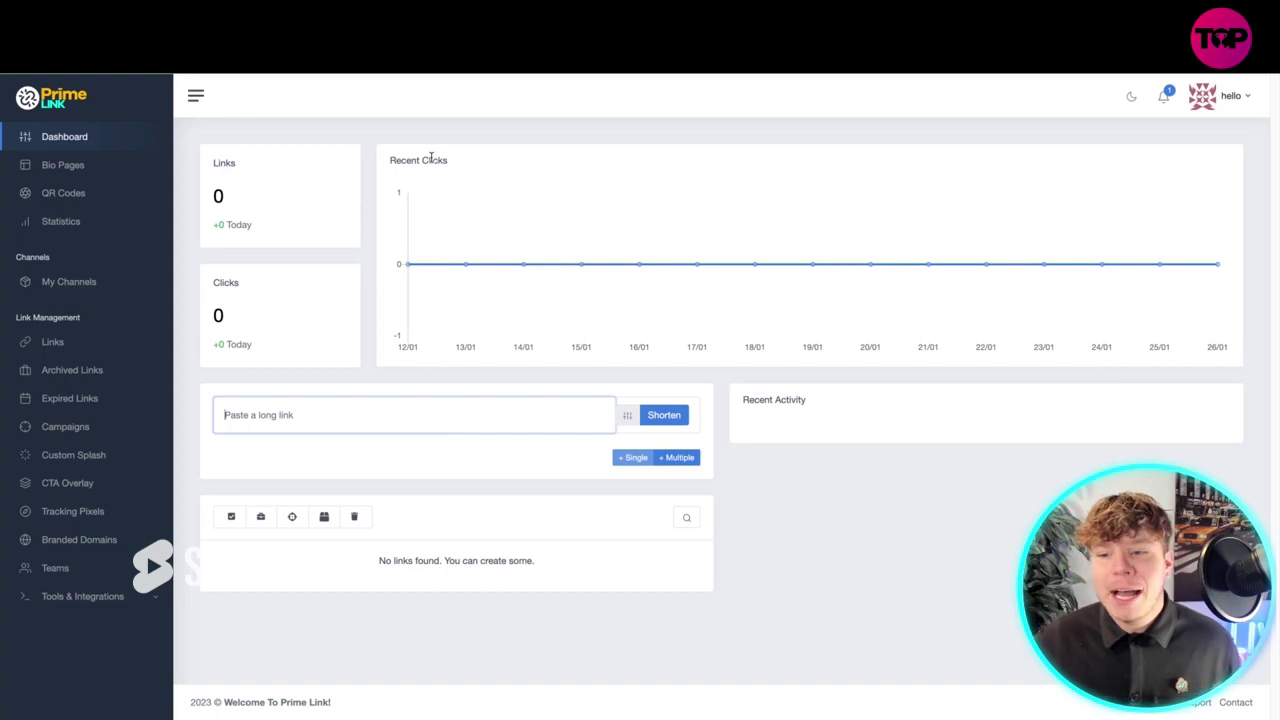
click(431, 158)
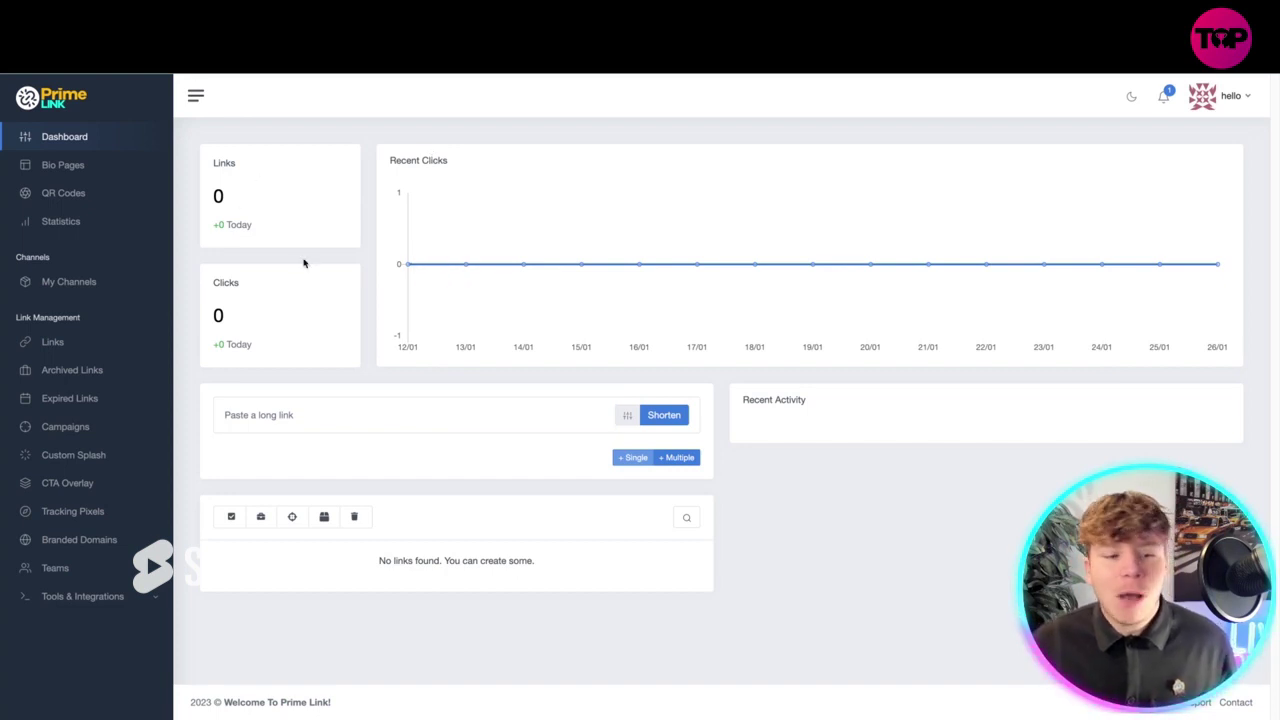
right_click(297, 418)
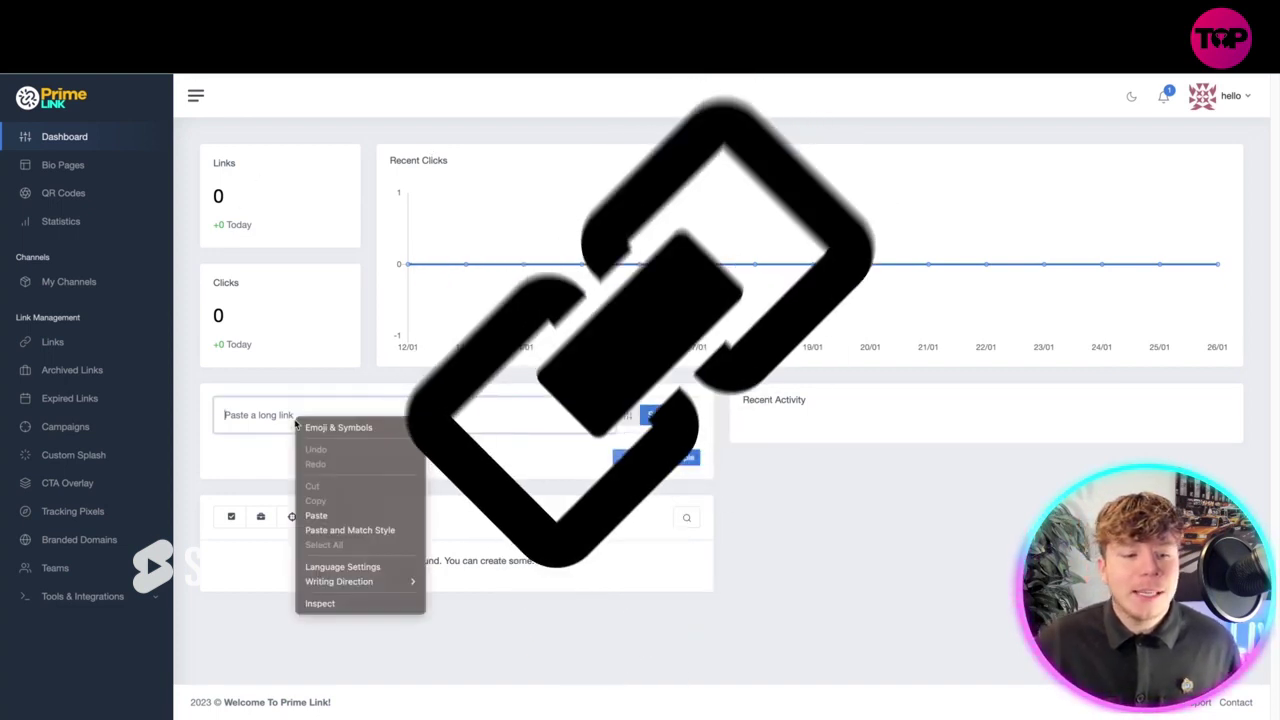
click(322, 515)
click(652, 416)
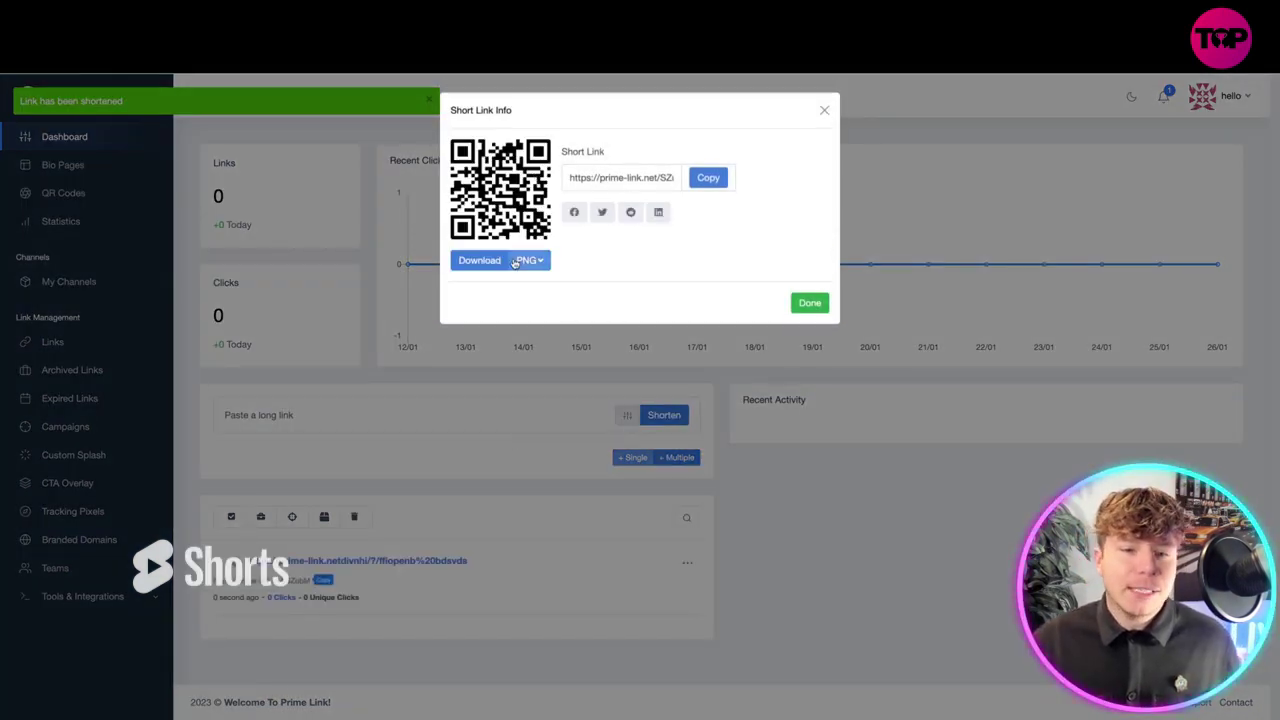
Close the Short Link Info dialog and go to the Bio Pages section
drag(614, 177, 696, 225)
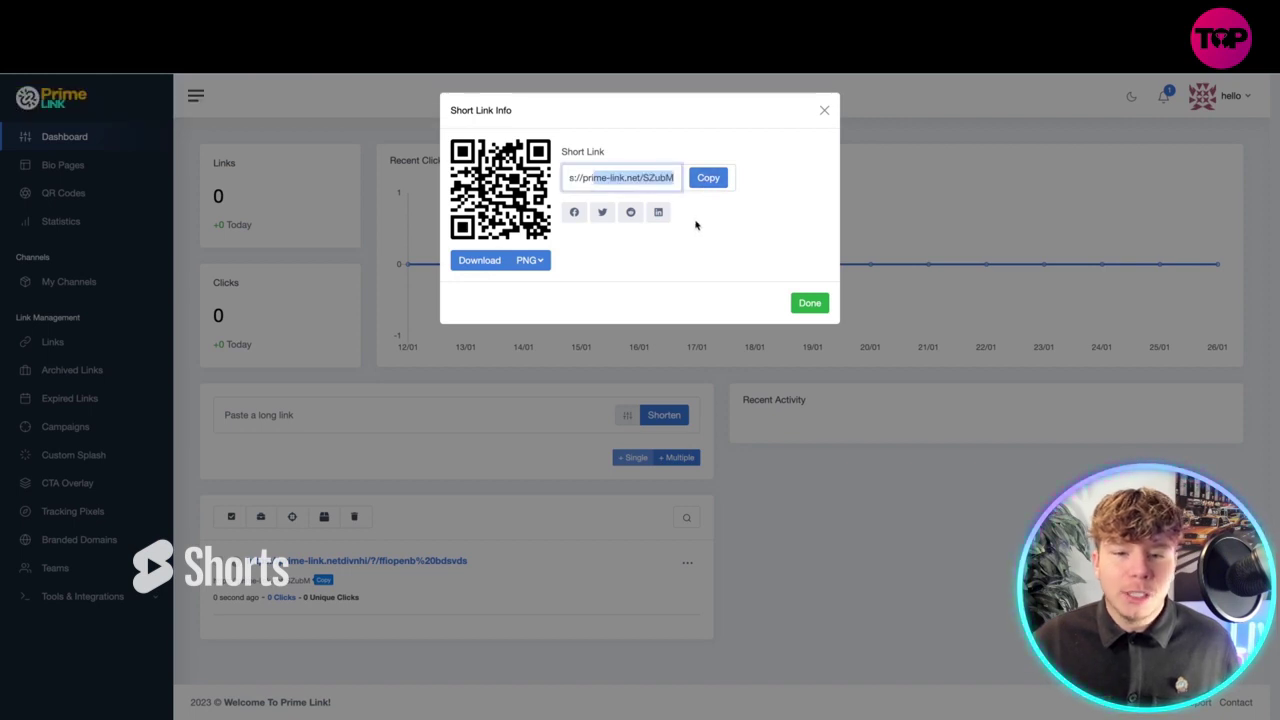
click(700, 223)
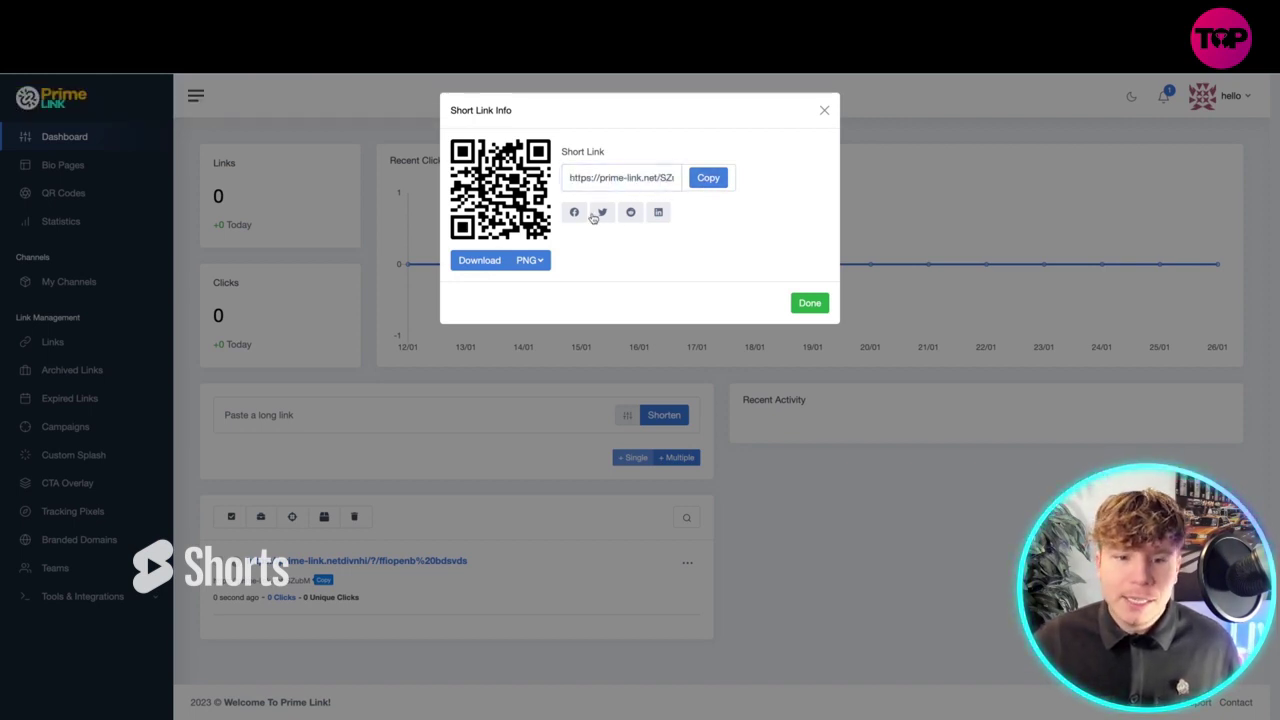
click(823, 112)
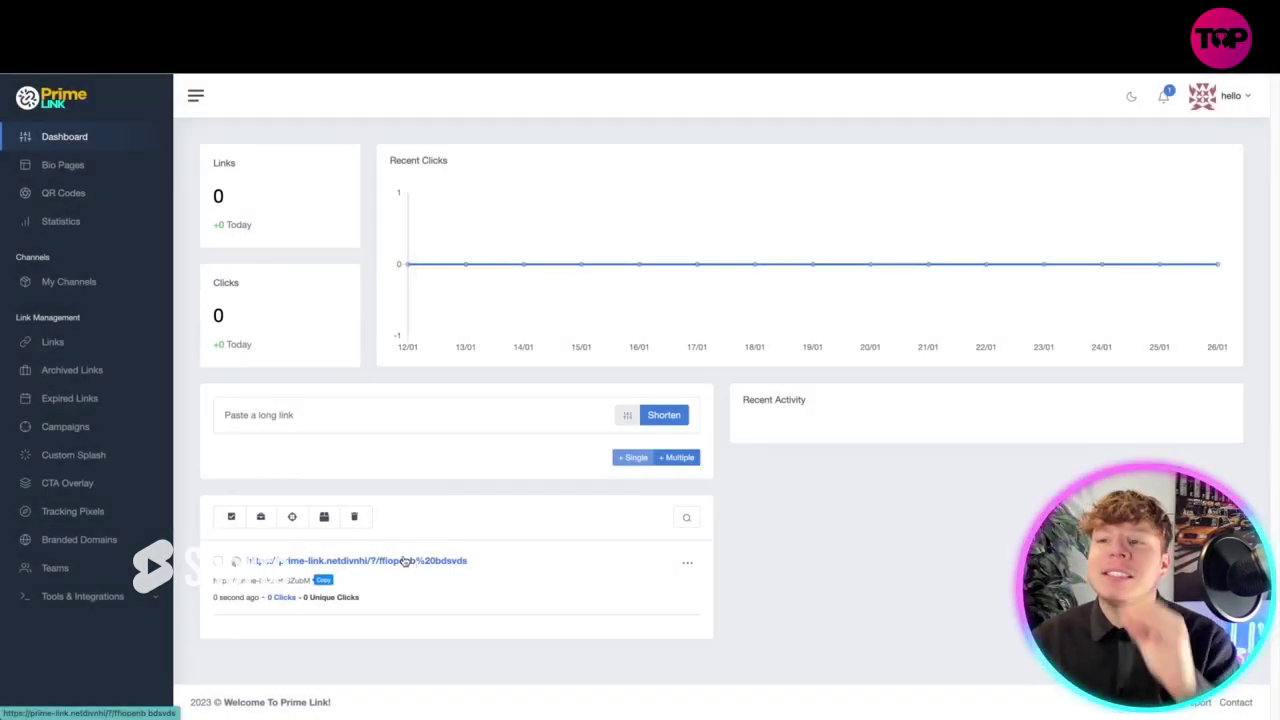
click(80, 168)
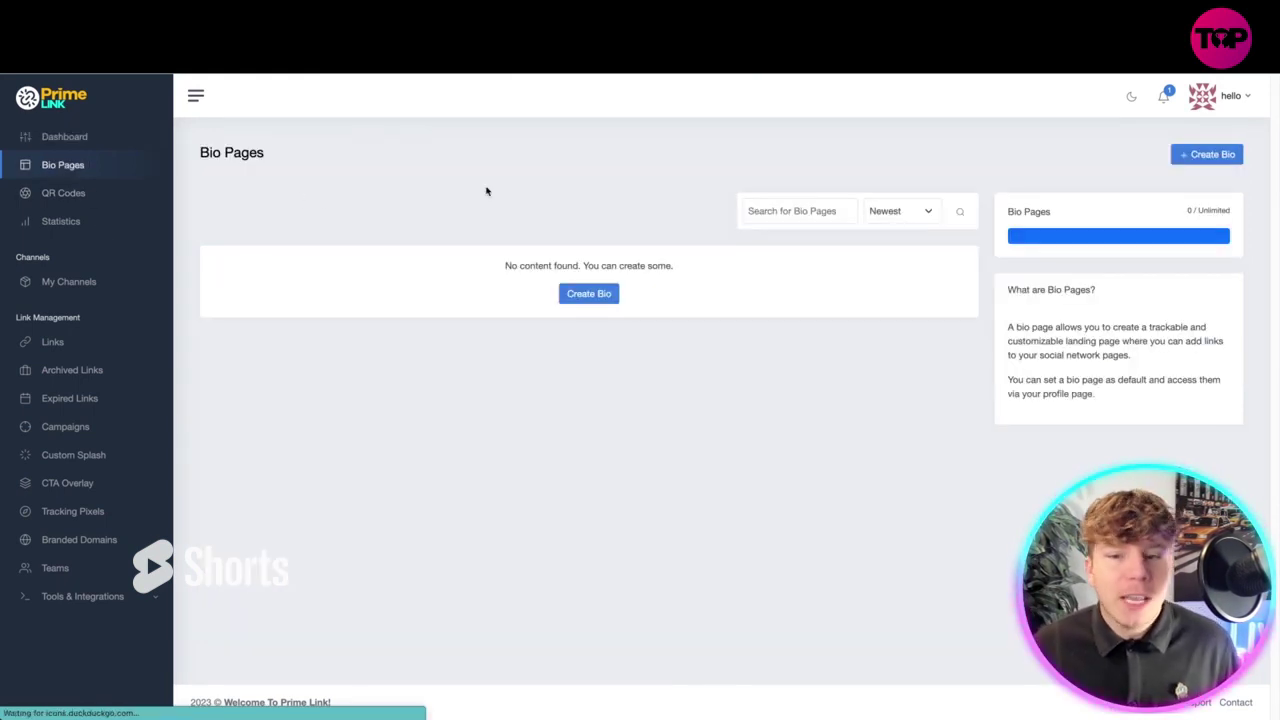
Start a bio page named 'for snapchat' with a custom alias, then go to QR Codes
click(1170, 160)
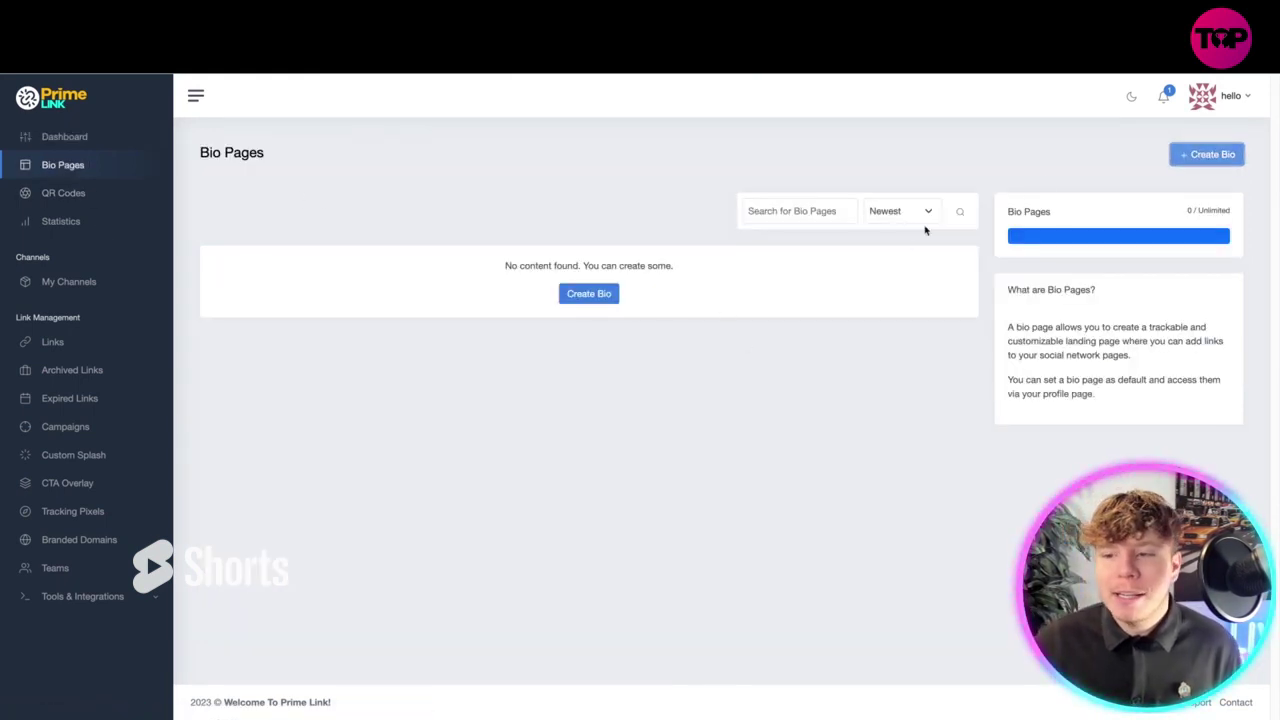
click(554, 312)
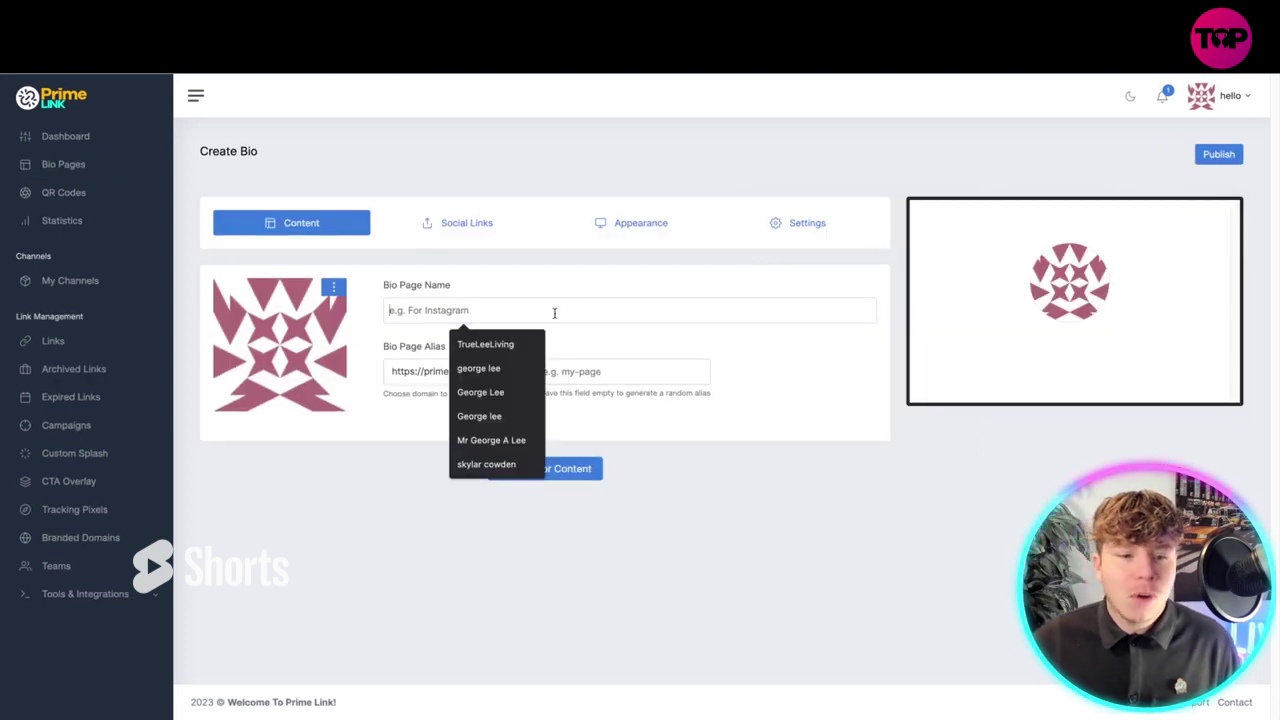
text(for snapchat)
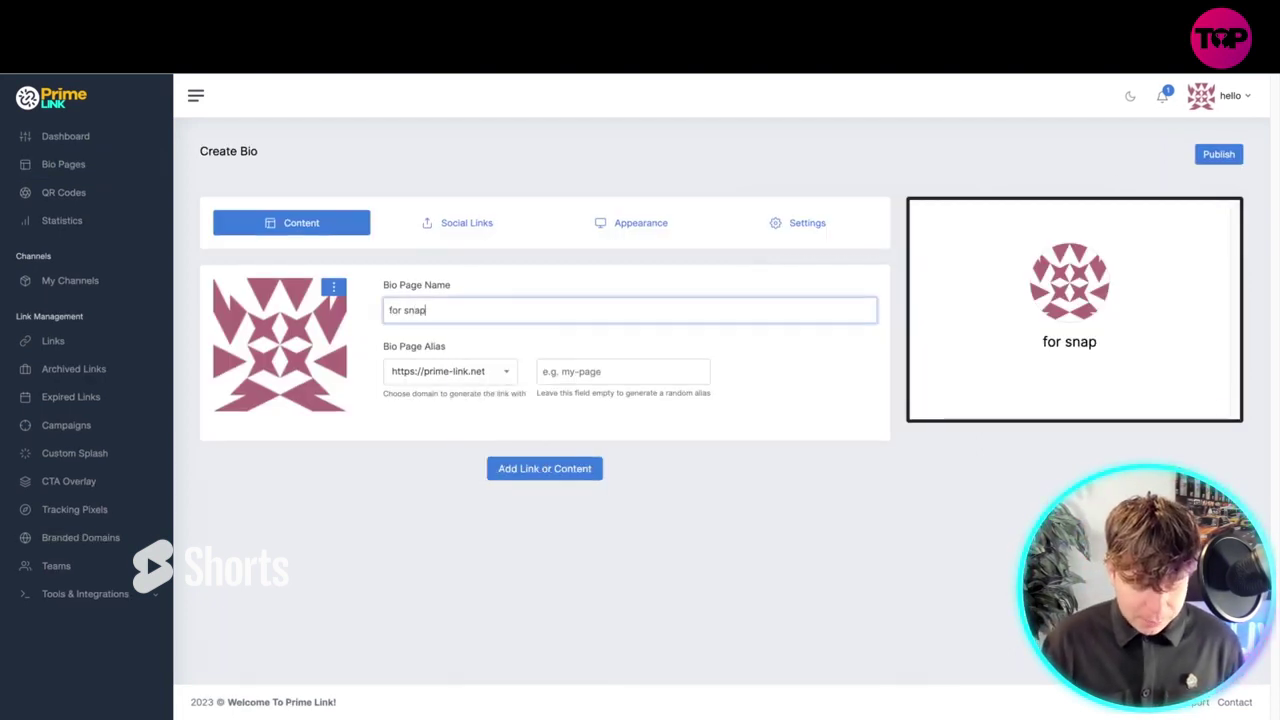
click(621, 374)
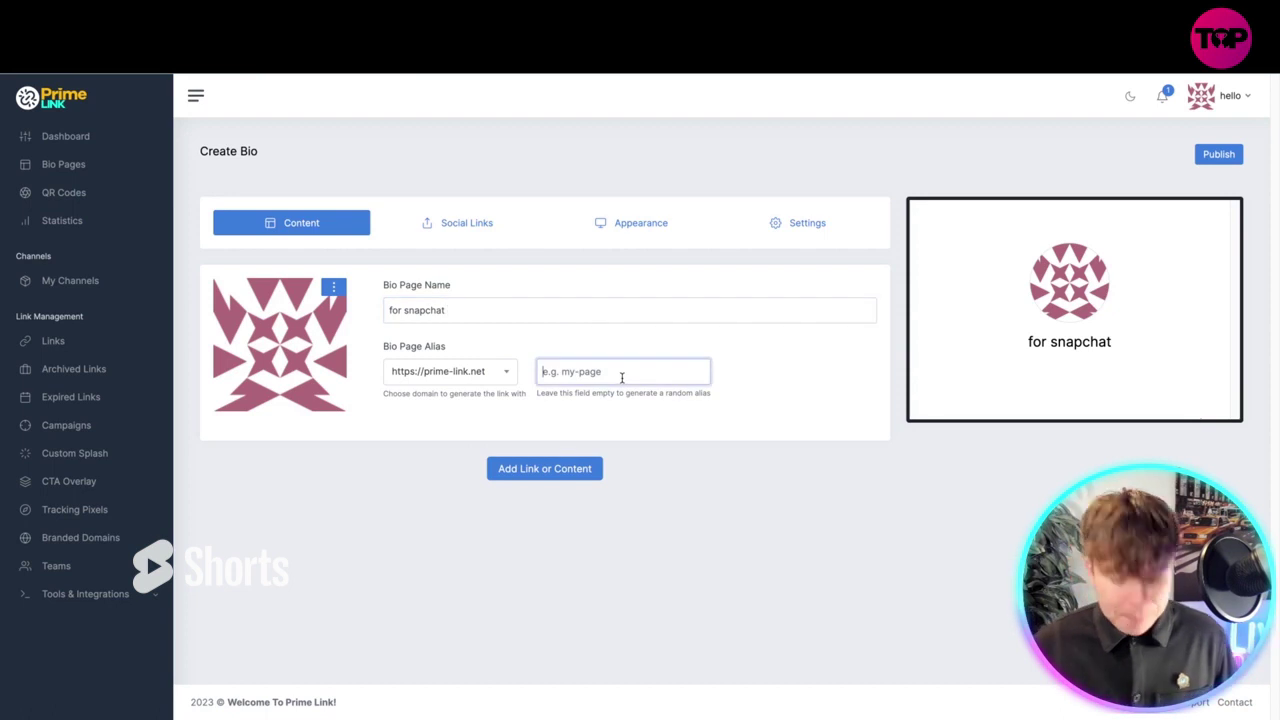
text(geporge page)
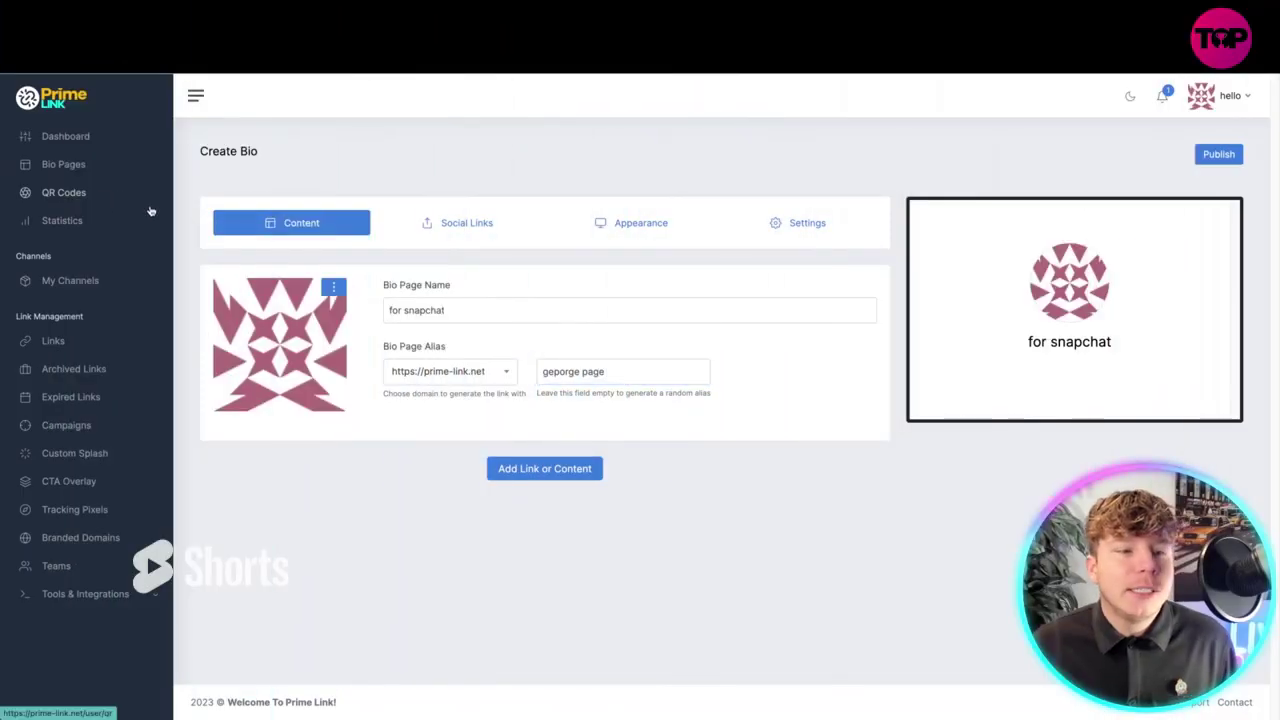
click(150, 208)
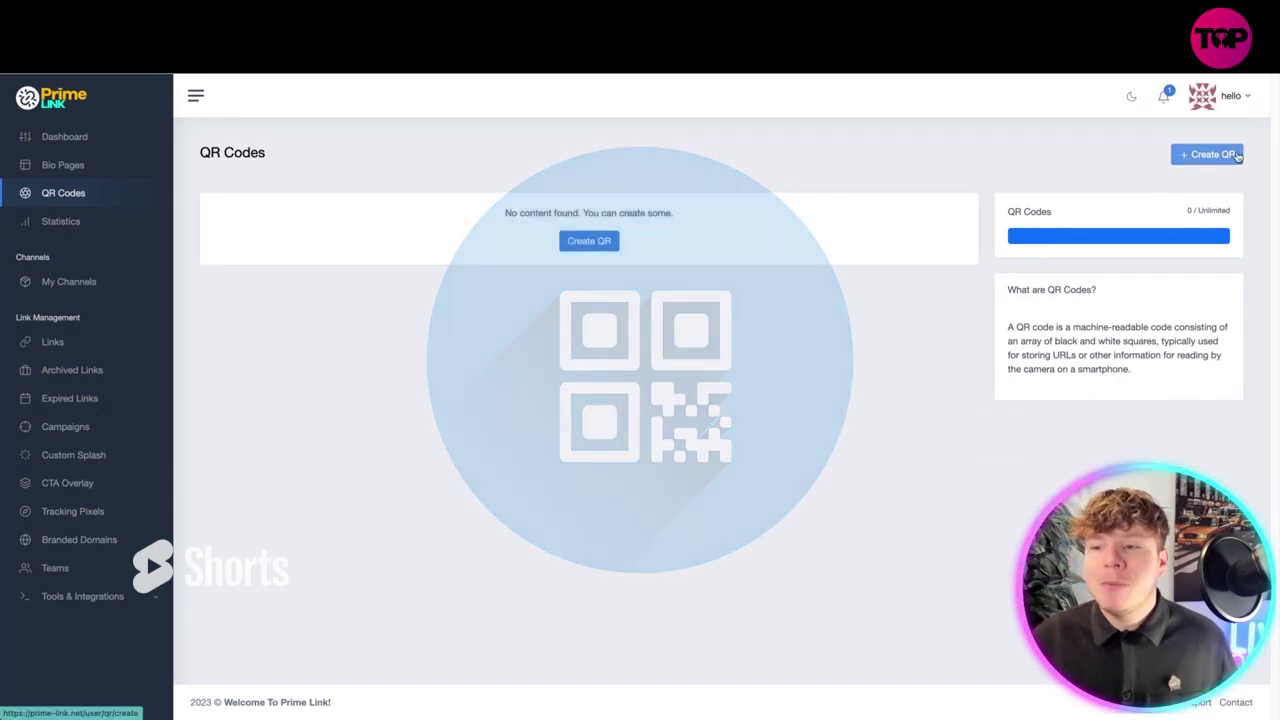
Start a text QR code named 'for twitter' with the text 'welcome to my twitter'
click(1236, 155)
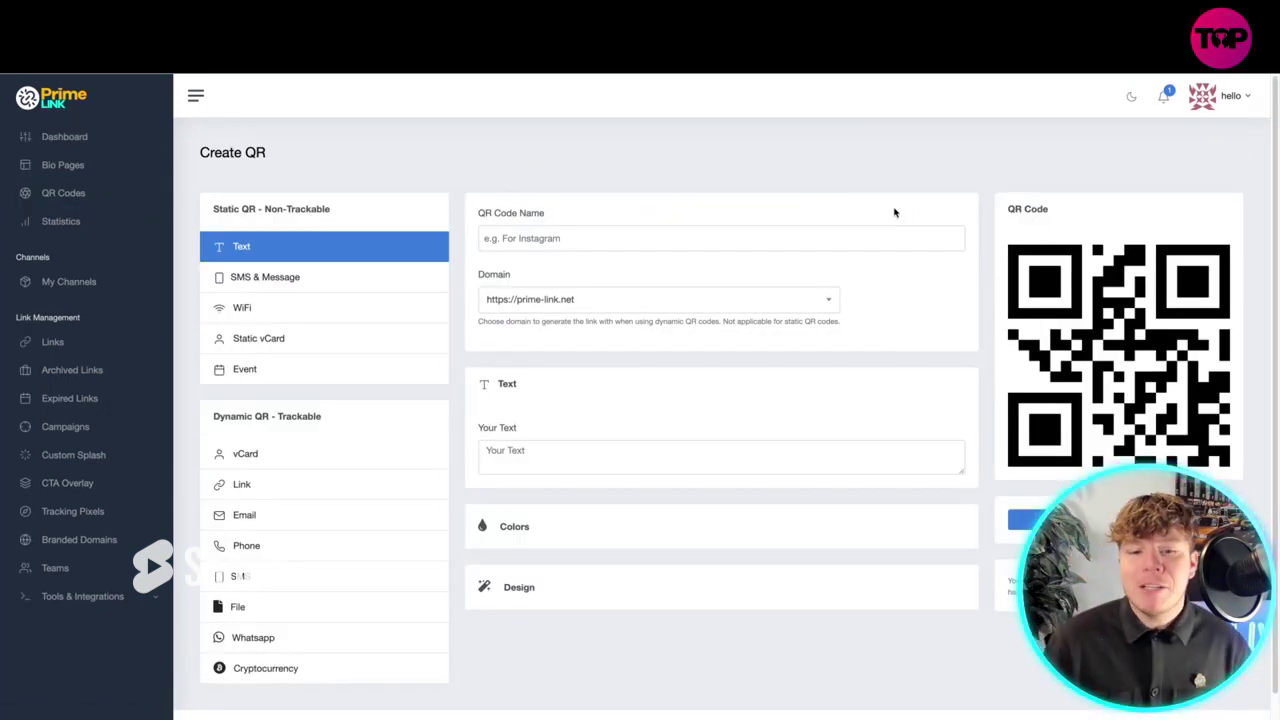
click(728, 238)
text(fpor)
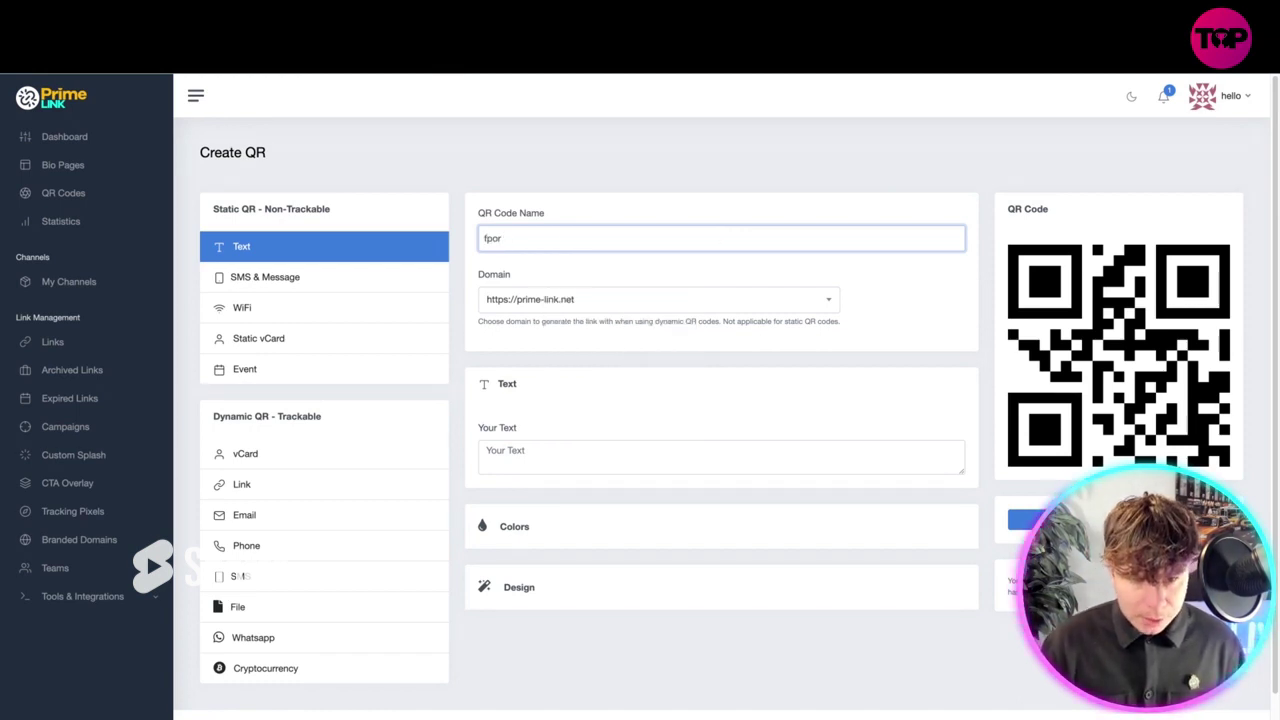
text(or twitter)
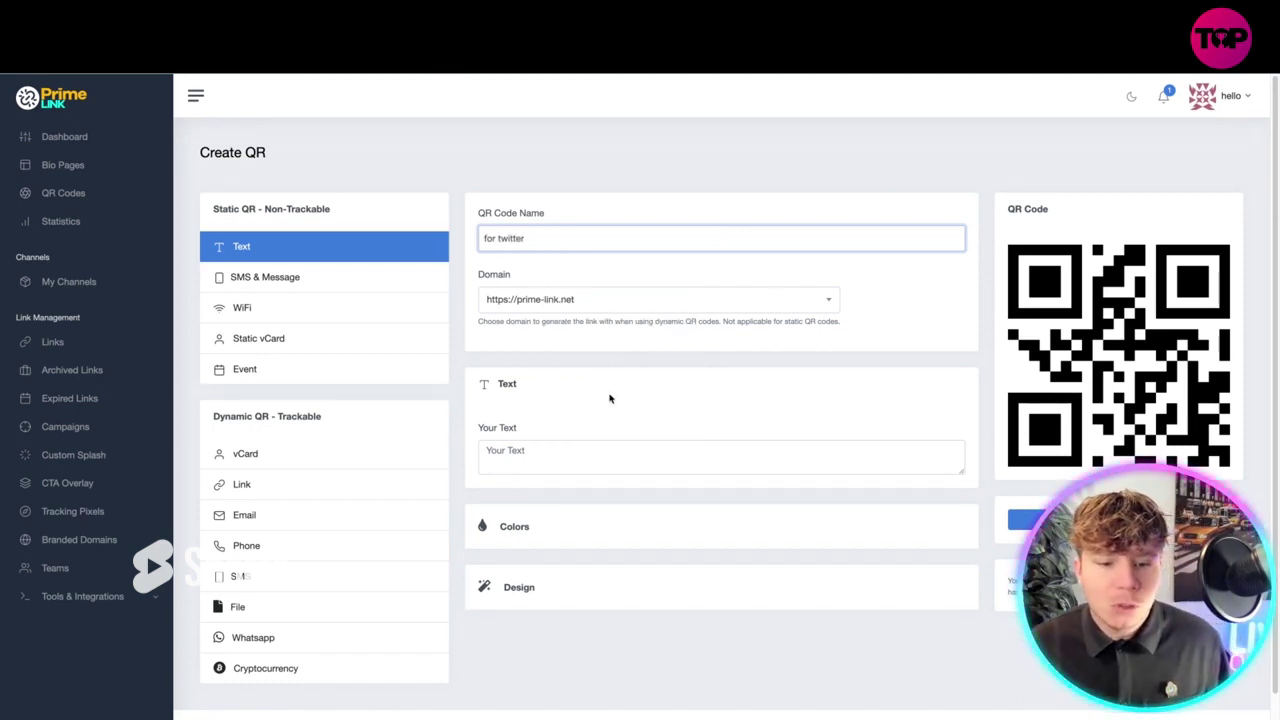
click(557, 448)
text(we)
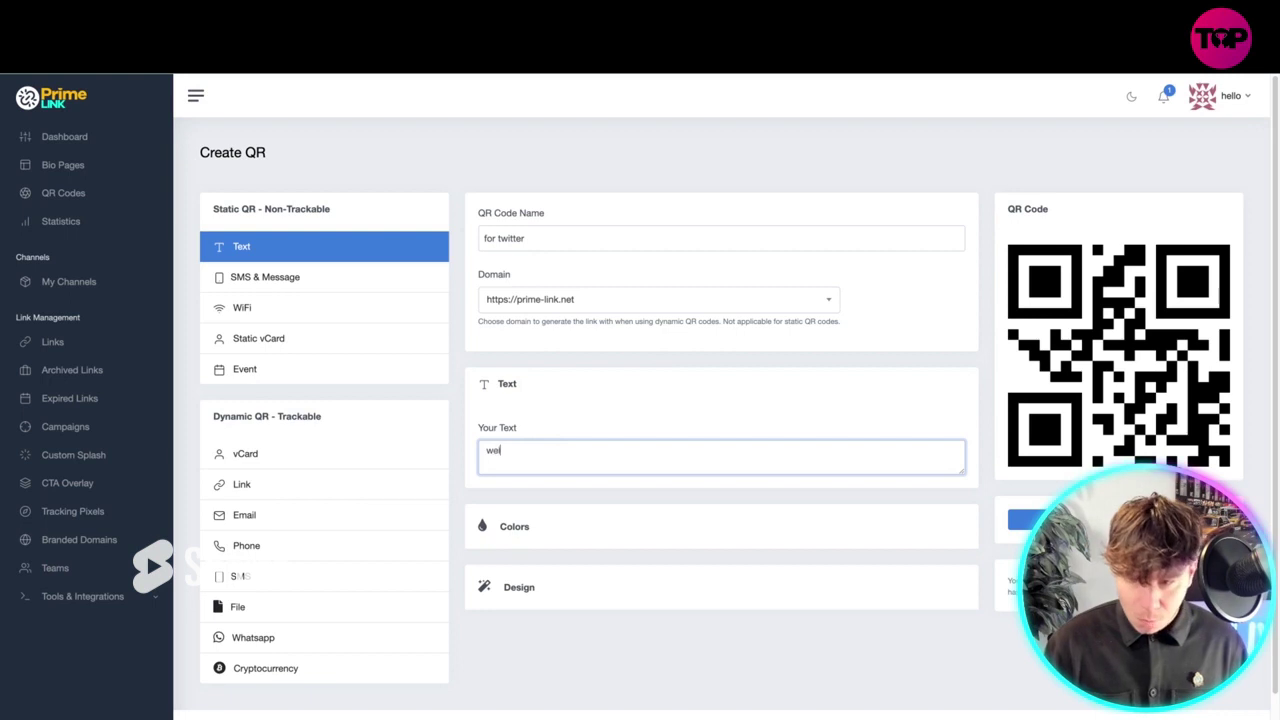
text(lcome to my twitter)
Set the QR code's background colour to red
click(520, 528)
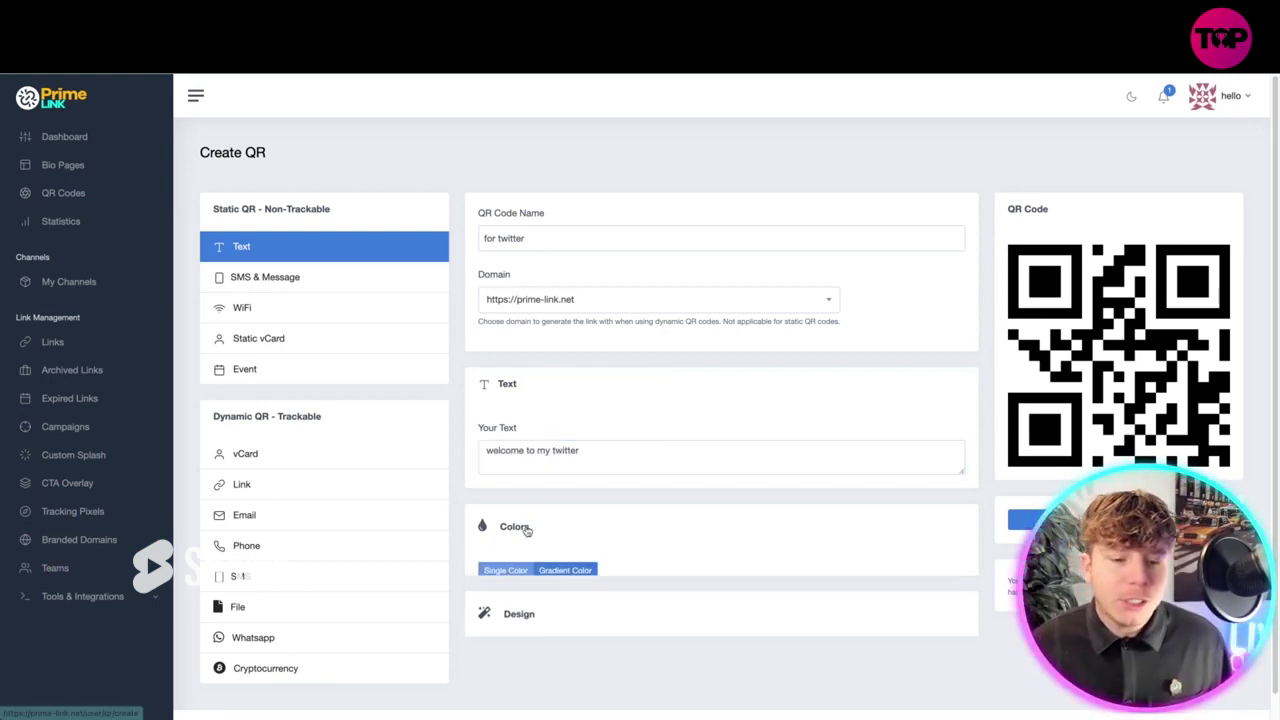
click(502, 620)
click(546, 521)
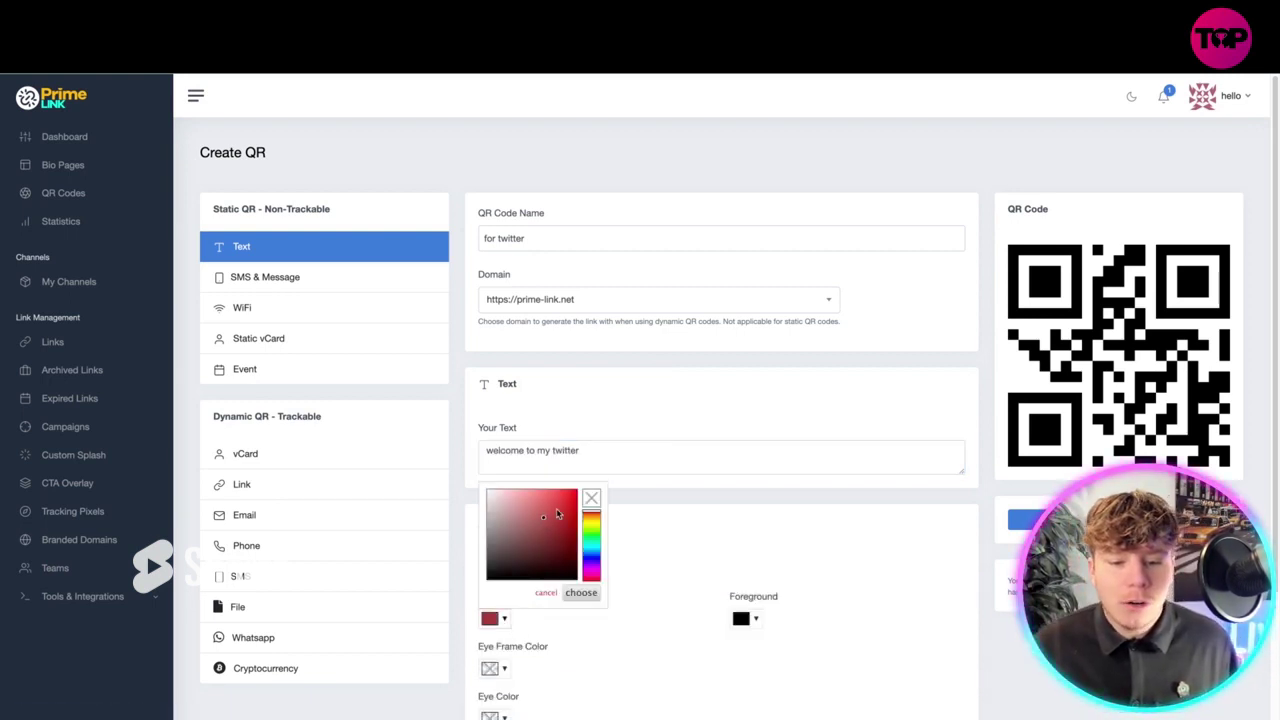
click(556, 509)
click(609, 632)
scroll(609, 632, down, 3)
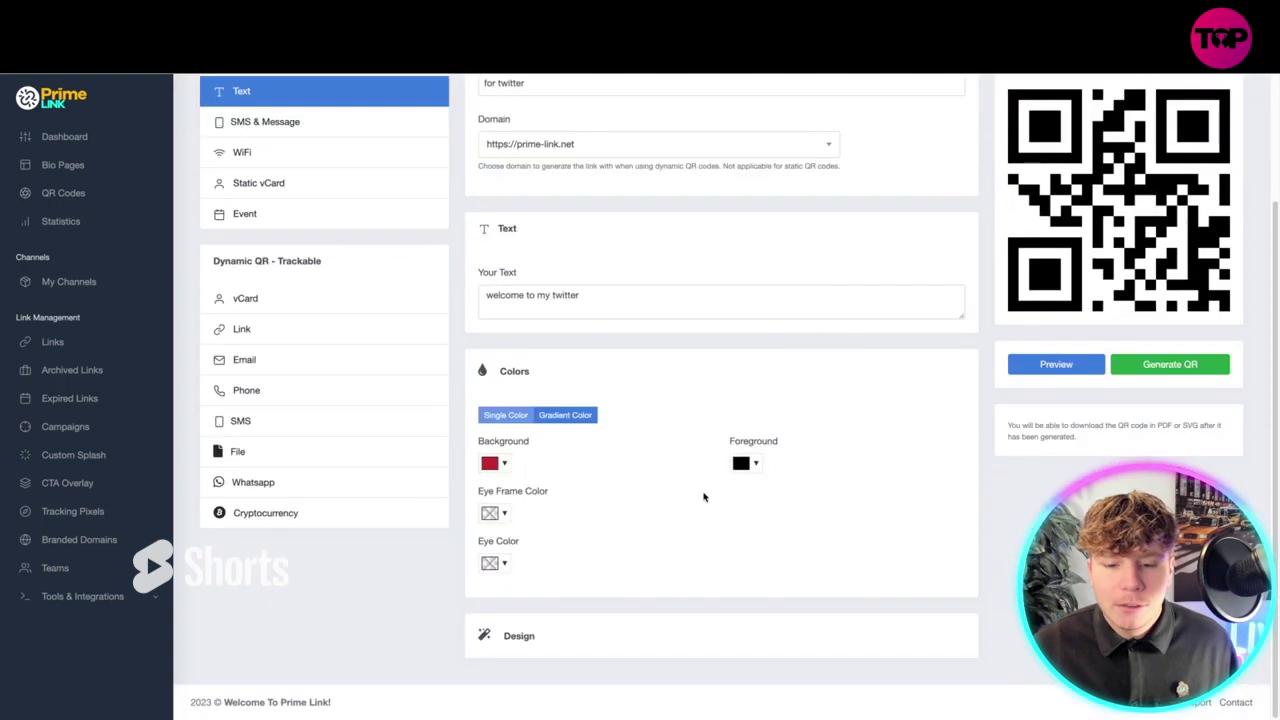
Set the foreground colour to blue and generate the QR code
click(752, 465)
click(842, 541)
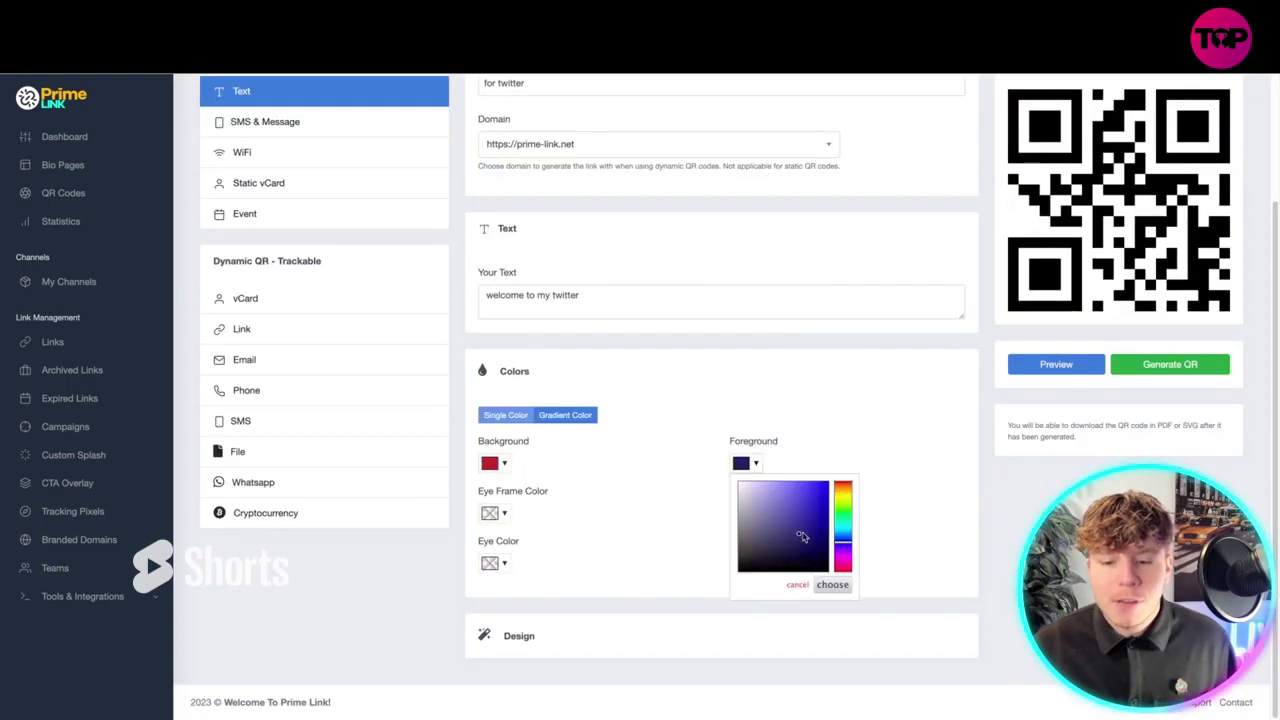
click(804, 491)
click(825, 585)
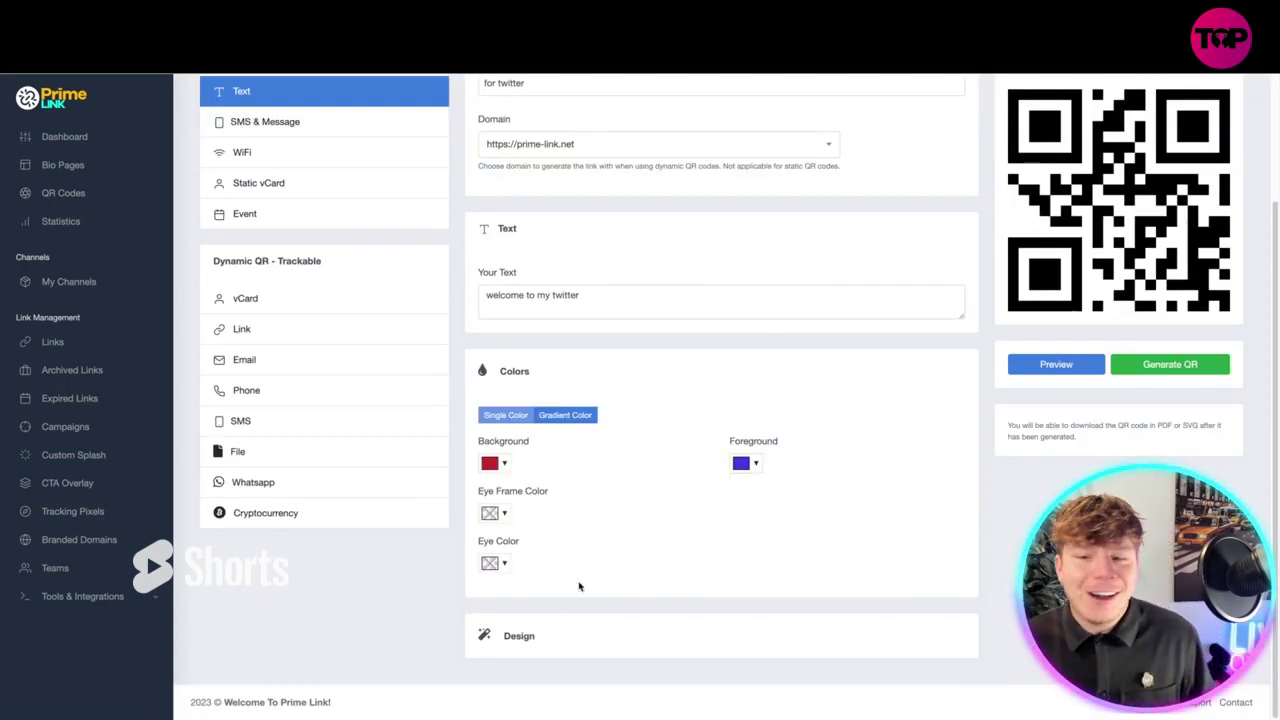
scroll(1136, 408, up, 2)
scroll(1136, 408, up, 1)
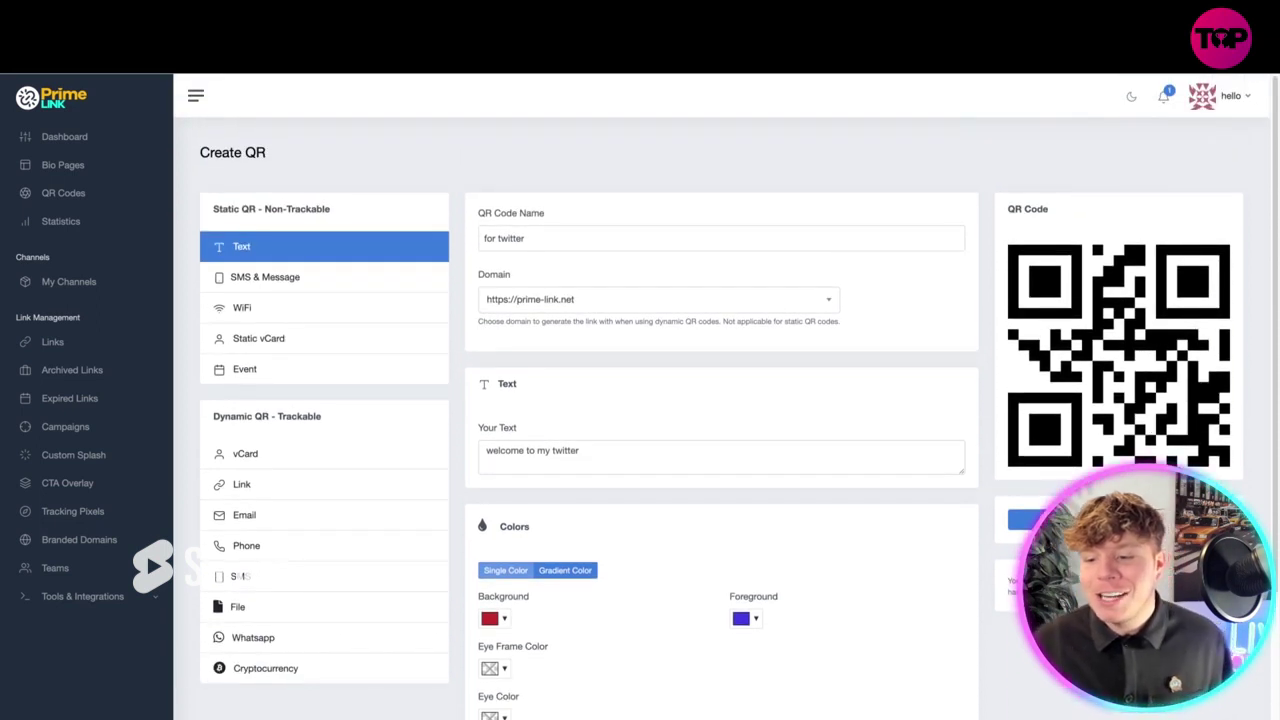
click(975, 521)
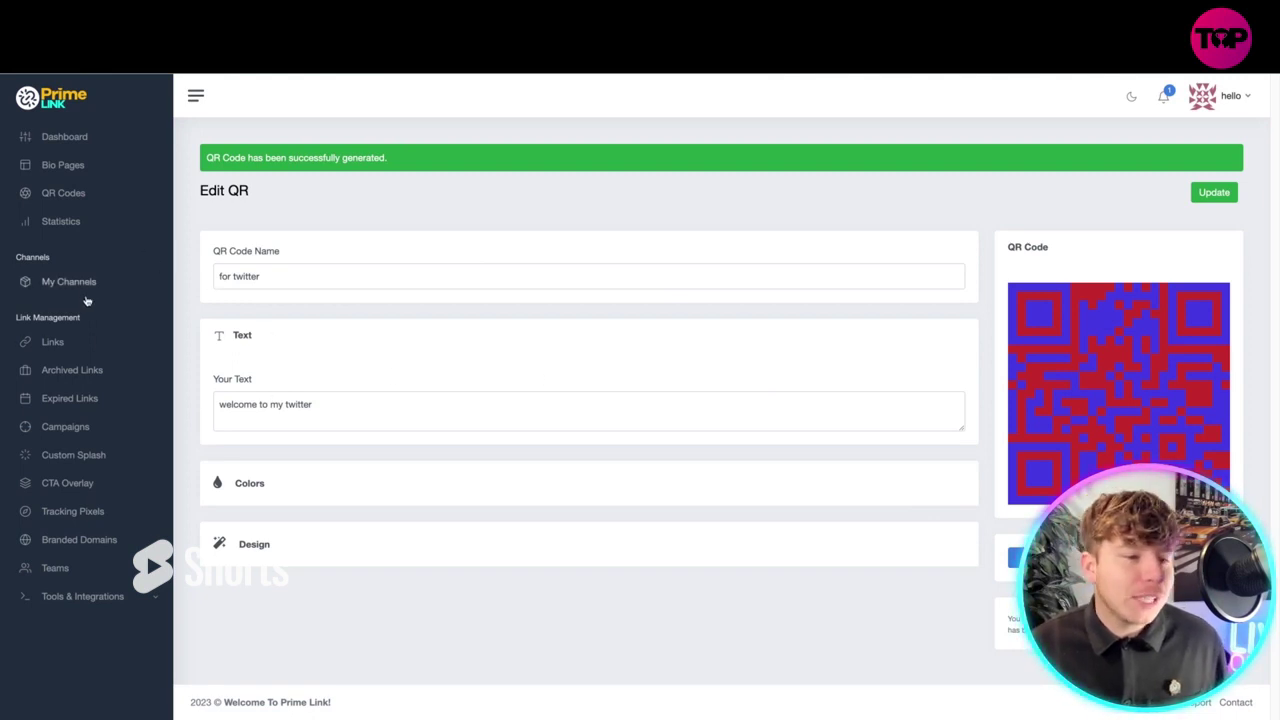
Browse the Statistics and Channels pages, then open the empty Expired Links list
click(46, 221)
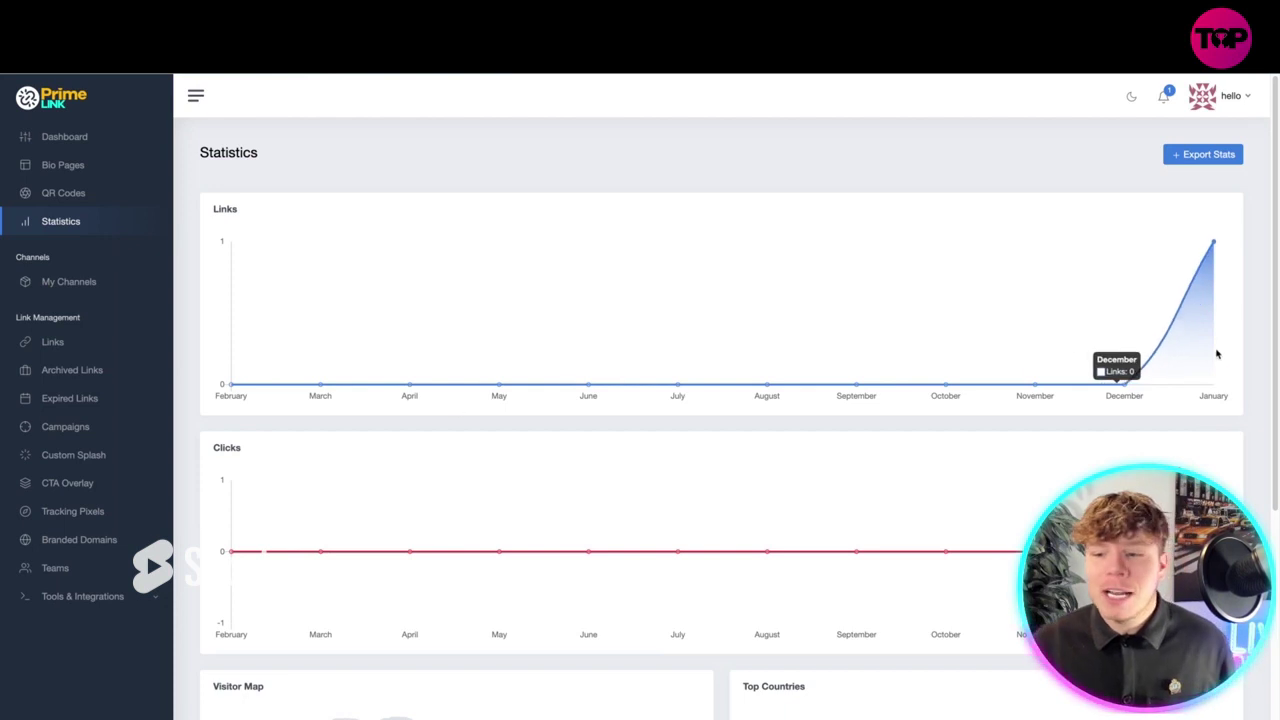
scroll(515, 432, down, 1)
scroll(515, 432, down, 3)
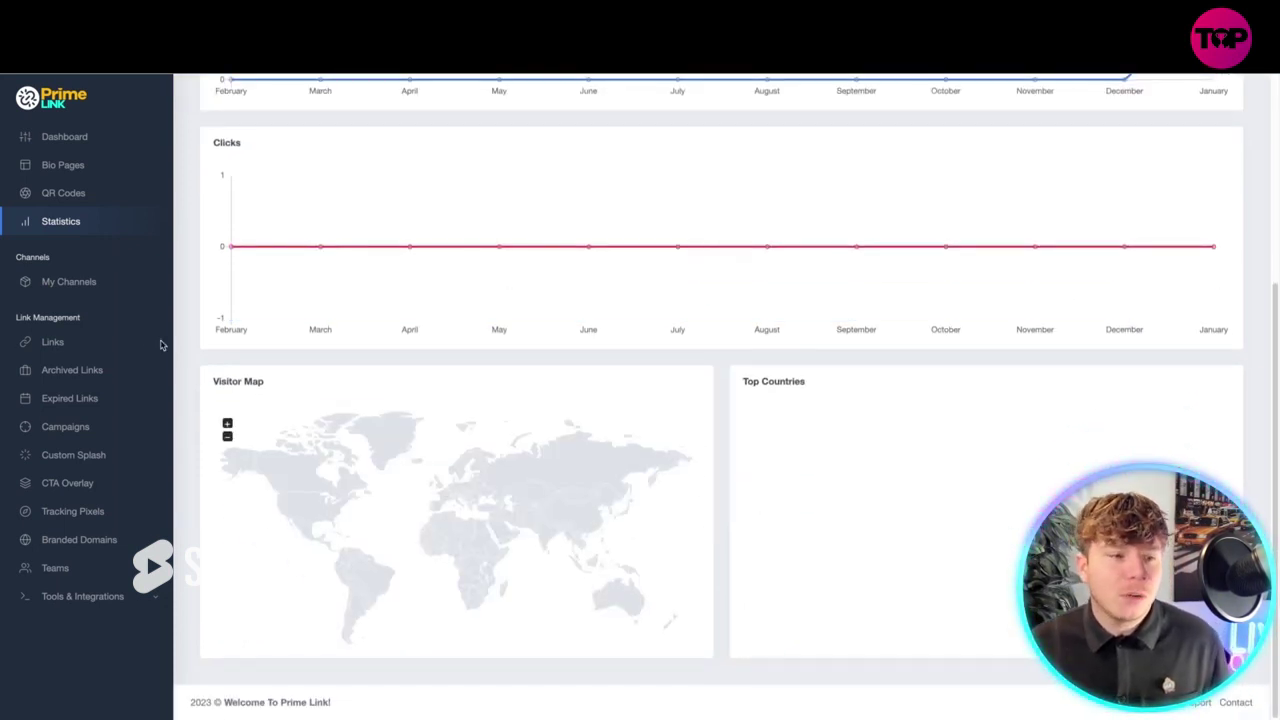
click(68, 282)
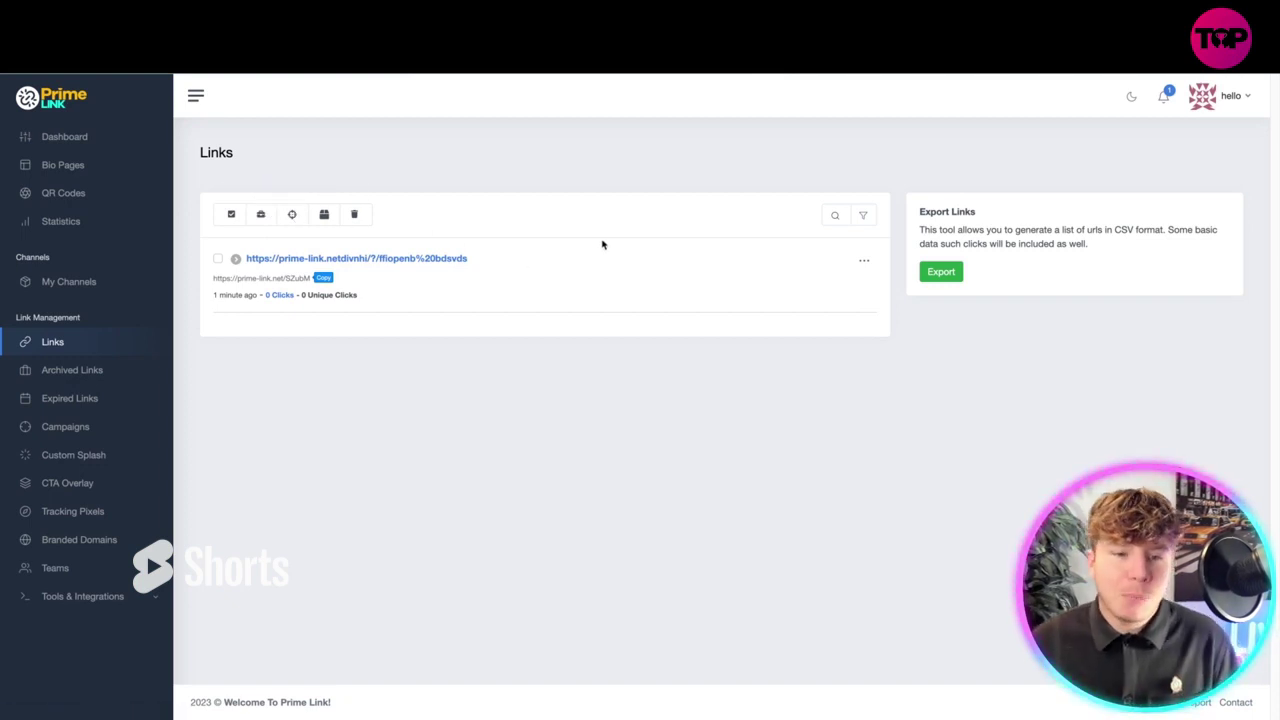
click(83, 405)
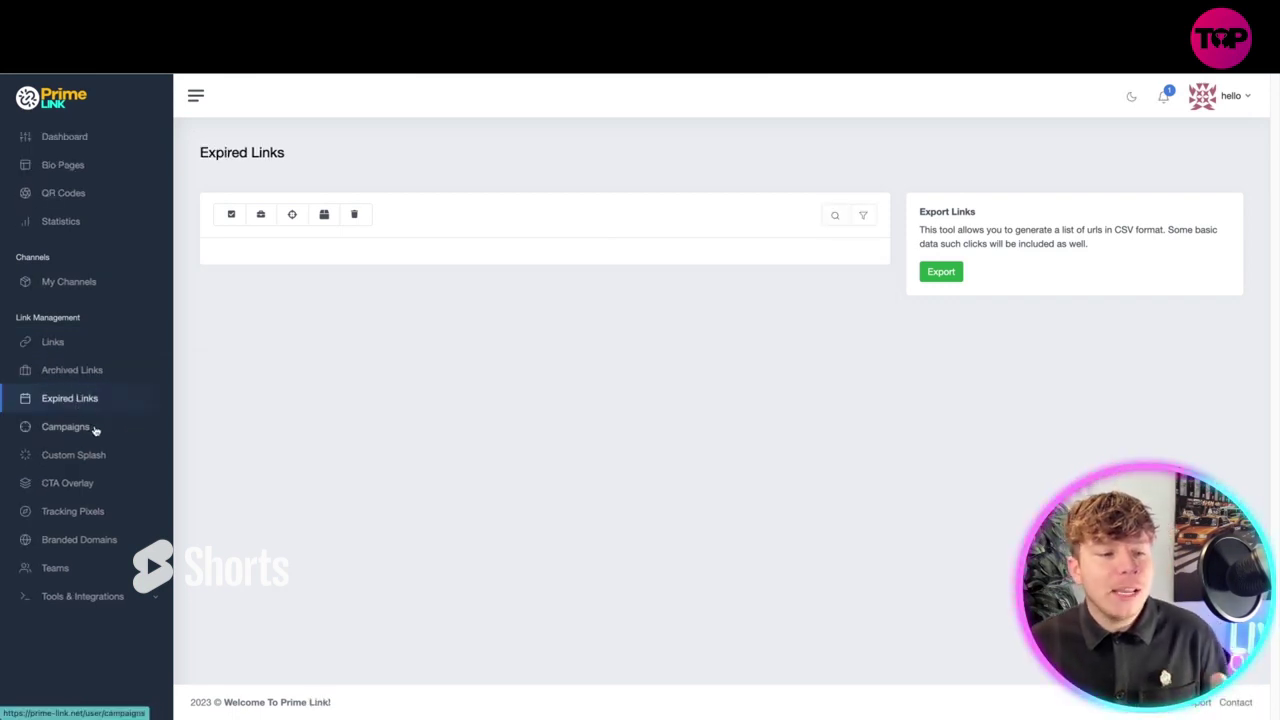
Create a new campaign with a presidential-run name and the rotator slug 'google'
click(95, 430)
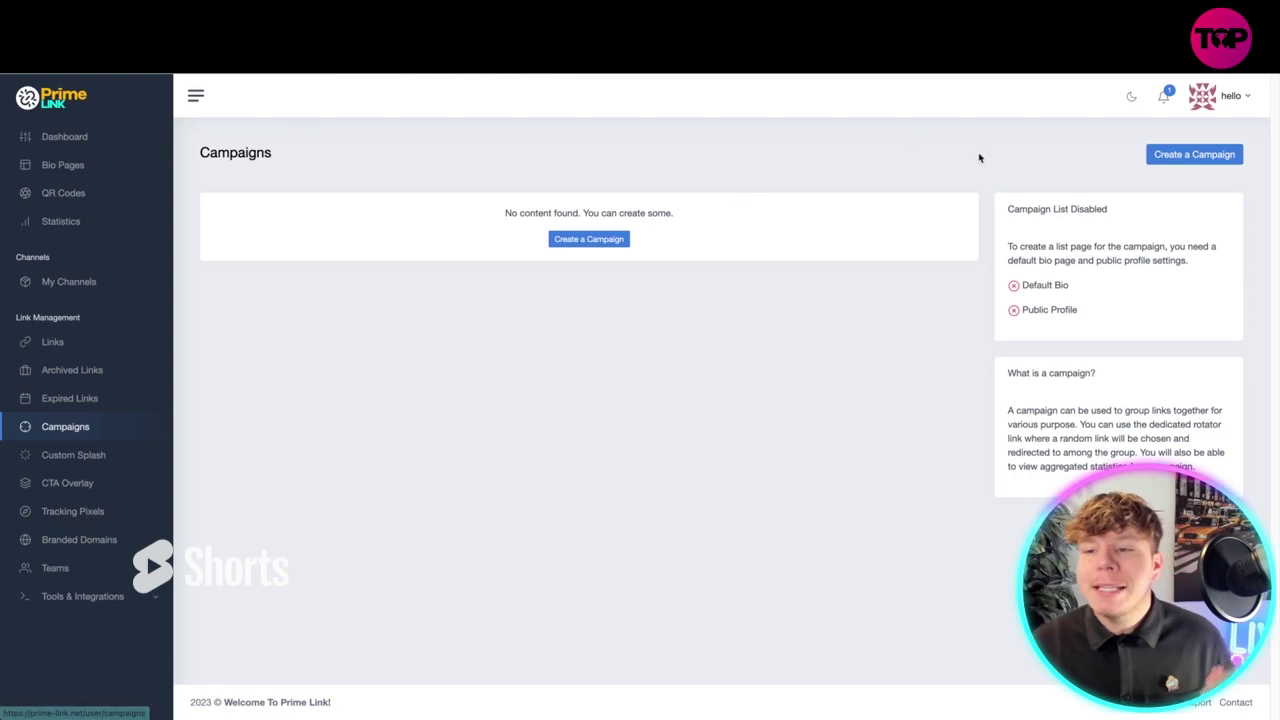
click(1180, 160)
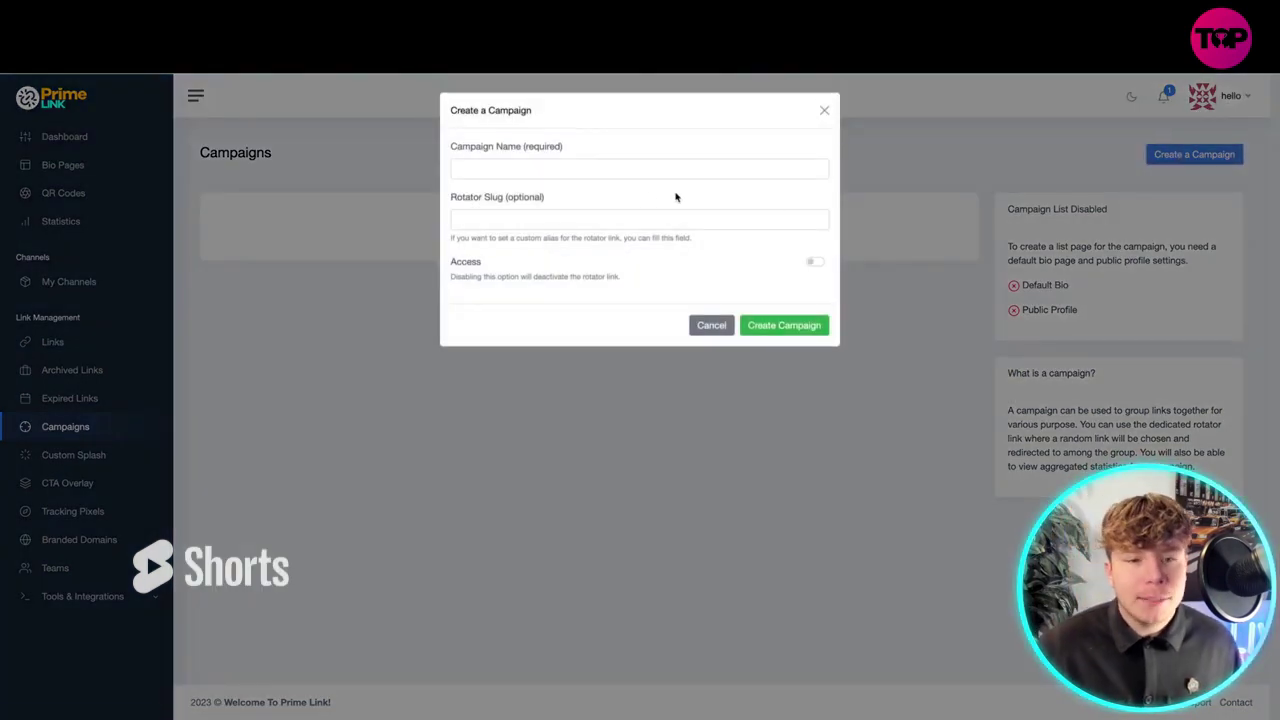
click(594, 170)
text(geor)
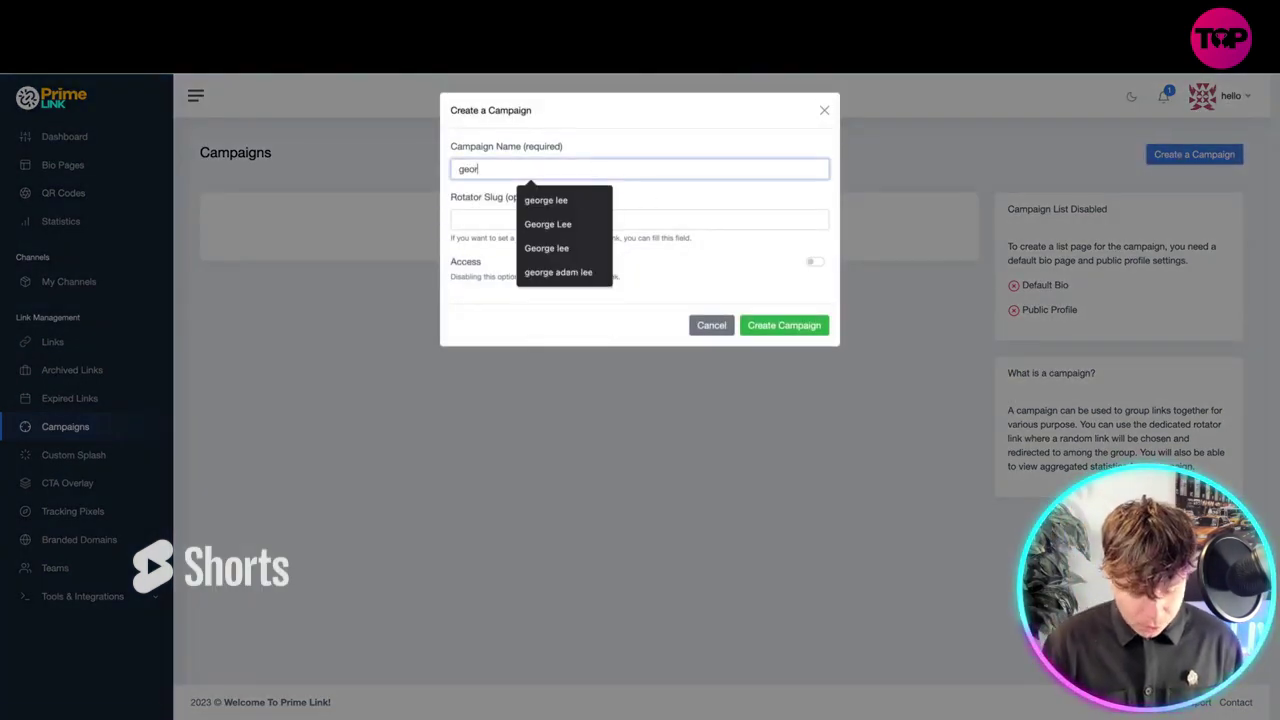
text(ge is running for president)
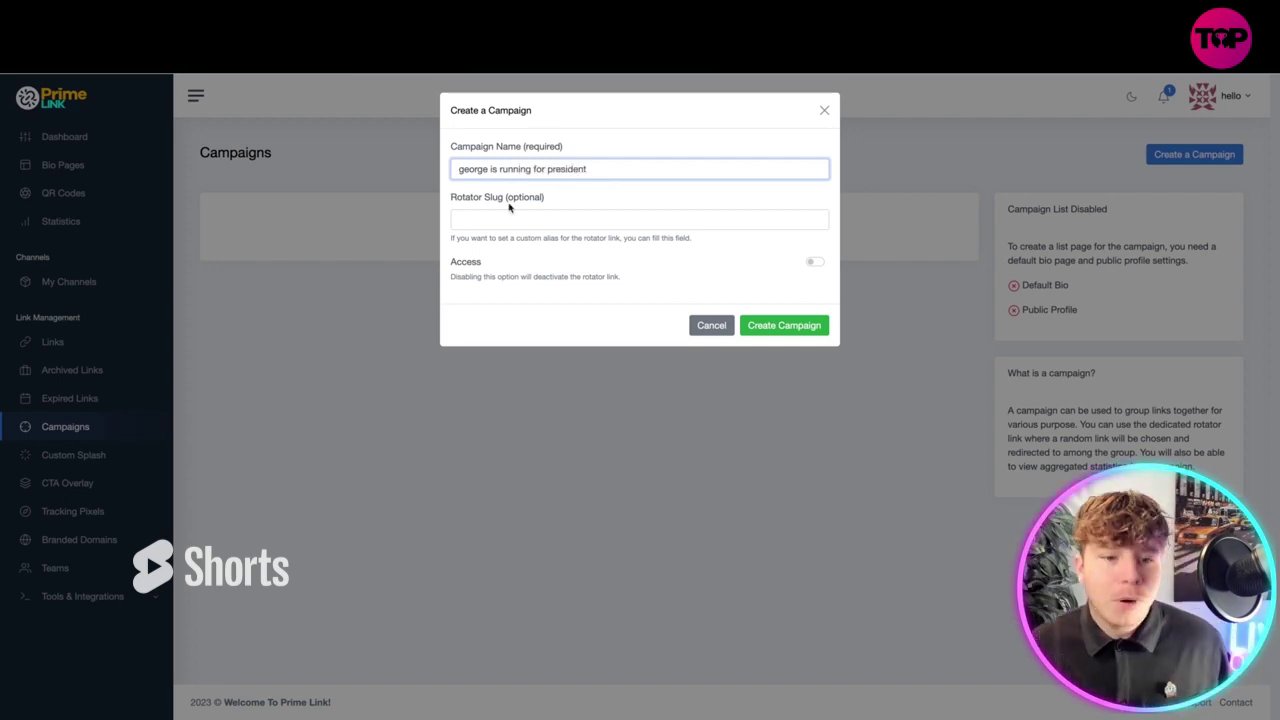
click(520, 224)
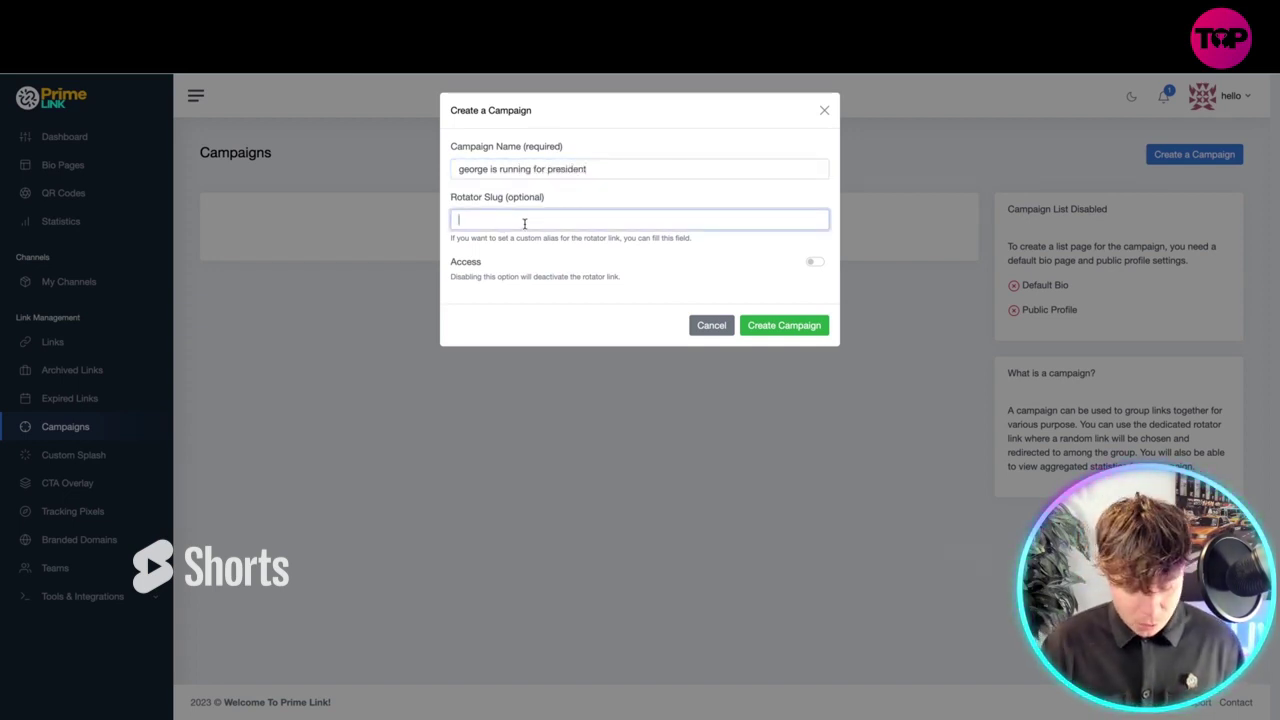
text(google)
click(808, 297)
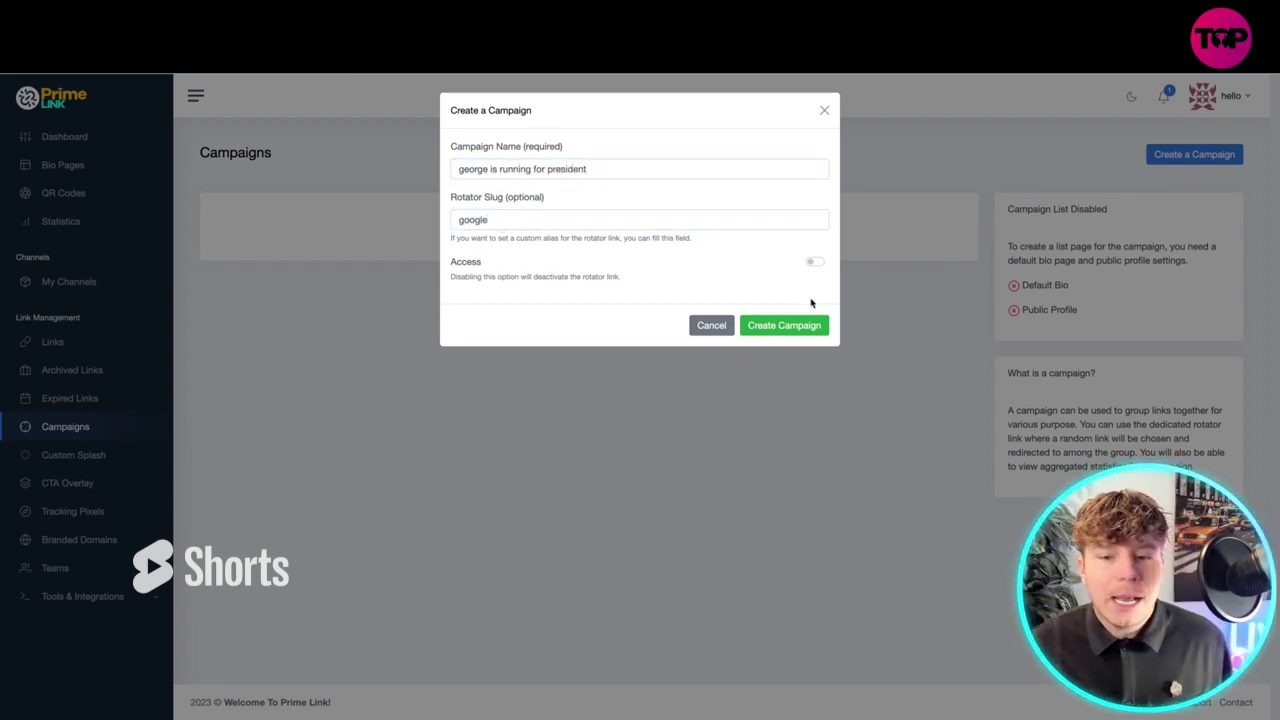
click(784, 325)
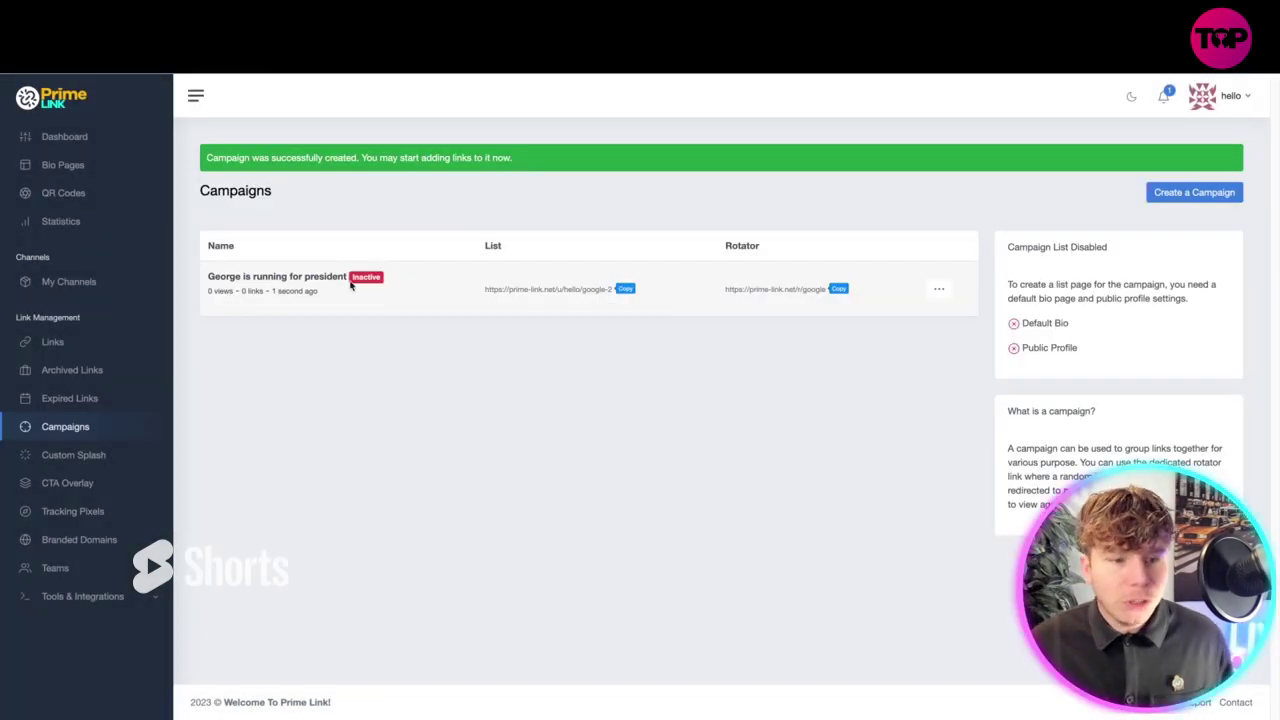
Check the new campaign's options, then go to the Custom Splash pages list
click(936, 289)
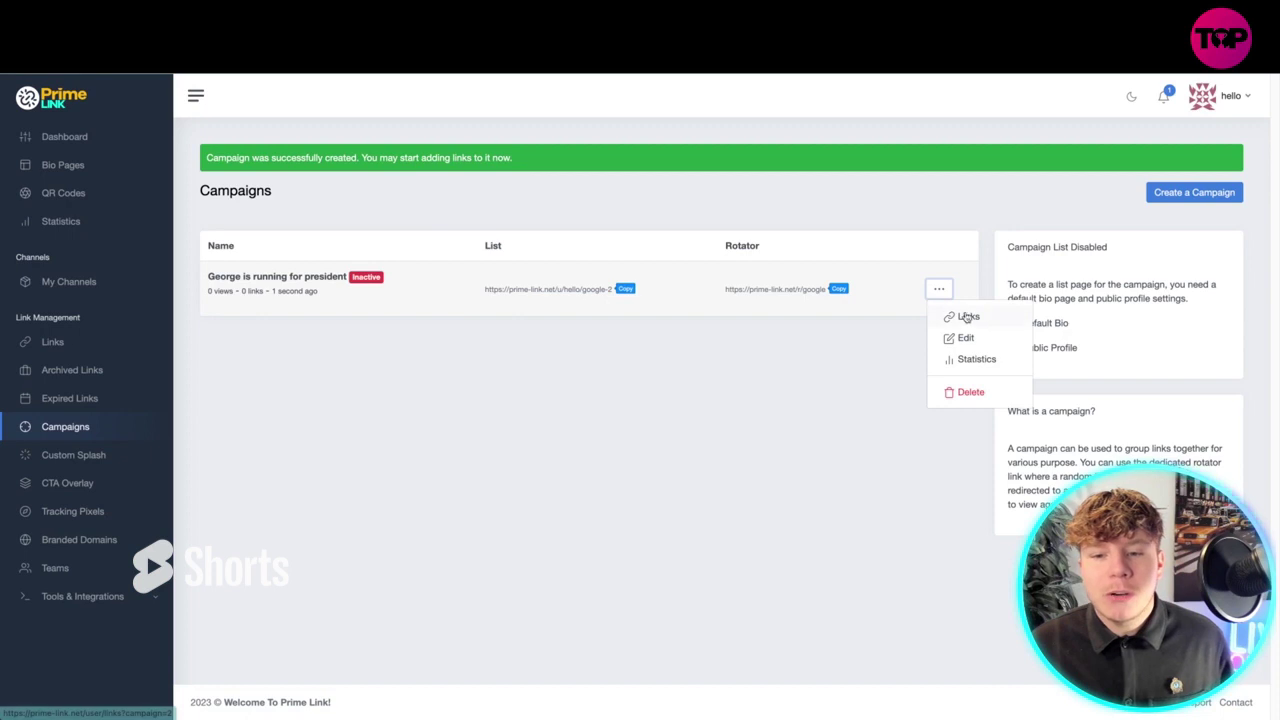
click(680, 375)
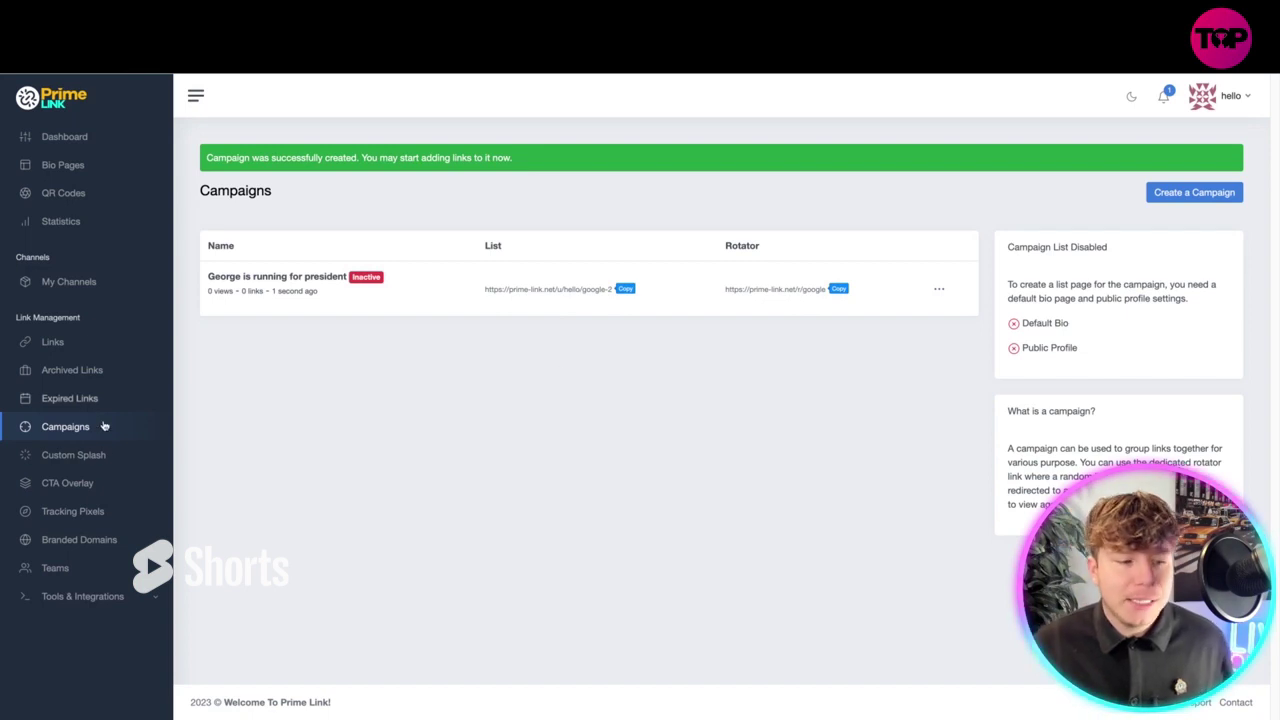
click(100, 456)
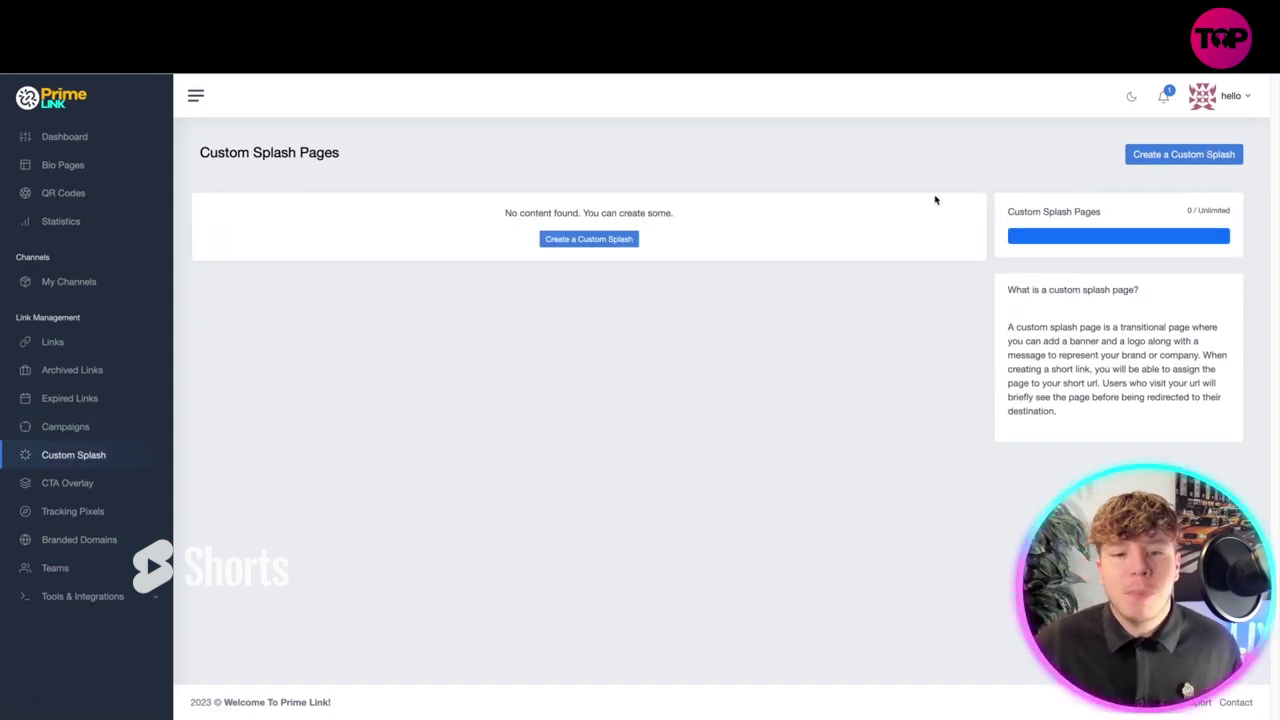
Start a custom splash named 'georges new bbq' with product link 'wwww.georges' and counter 19
click(1203, 158)
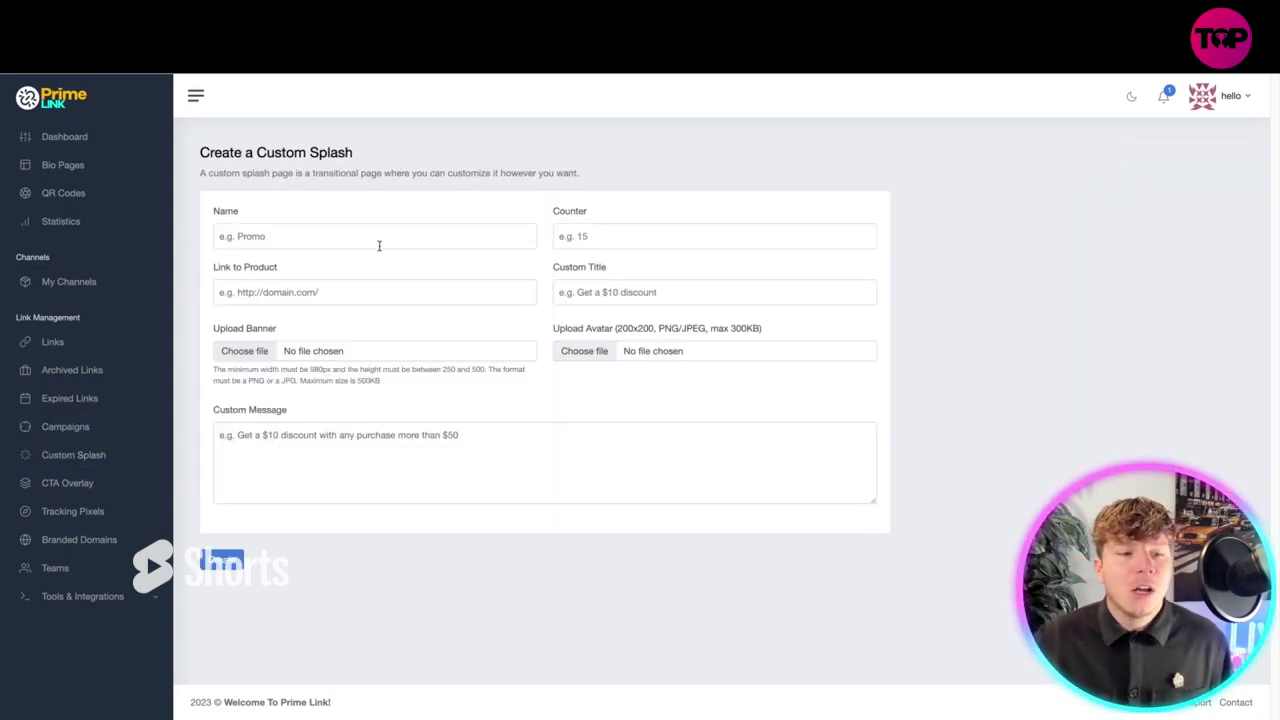
click(352, 245)
text(geor)
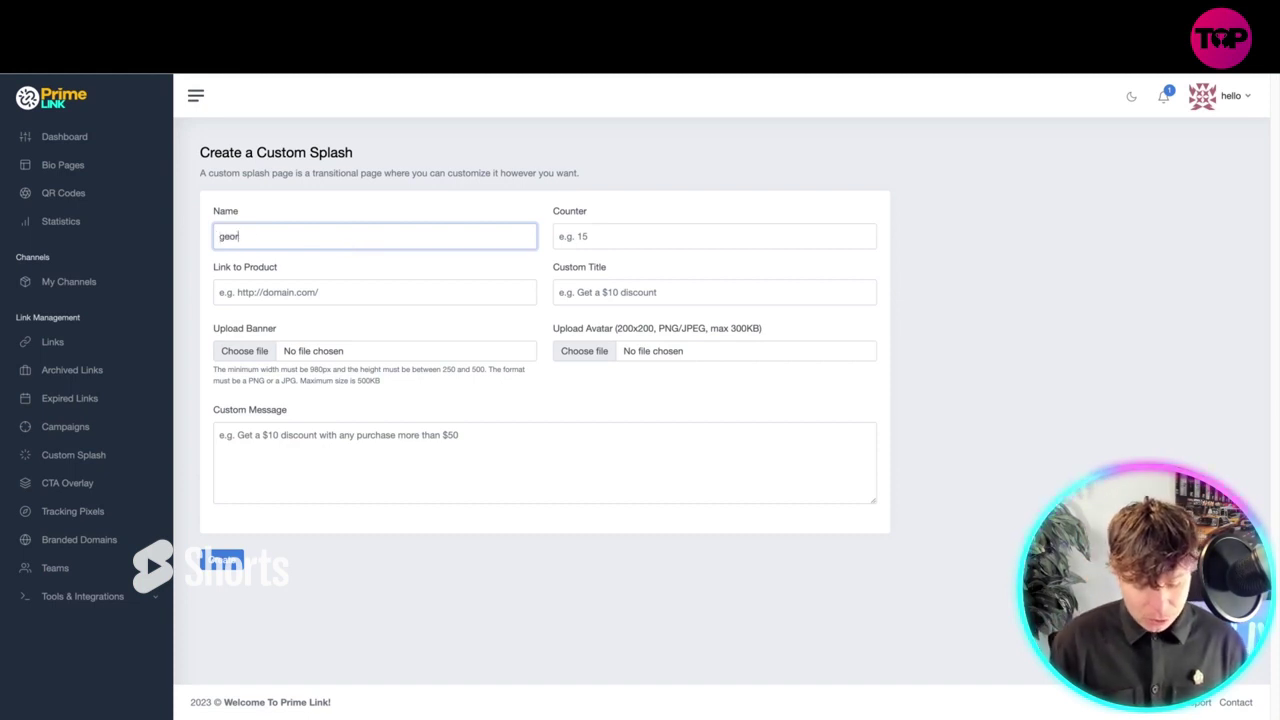
text(ges new b)
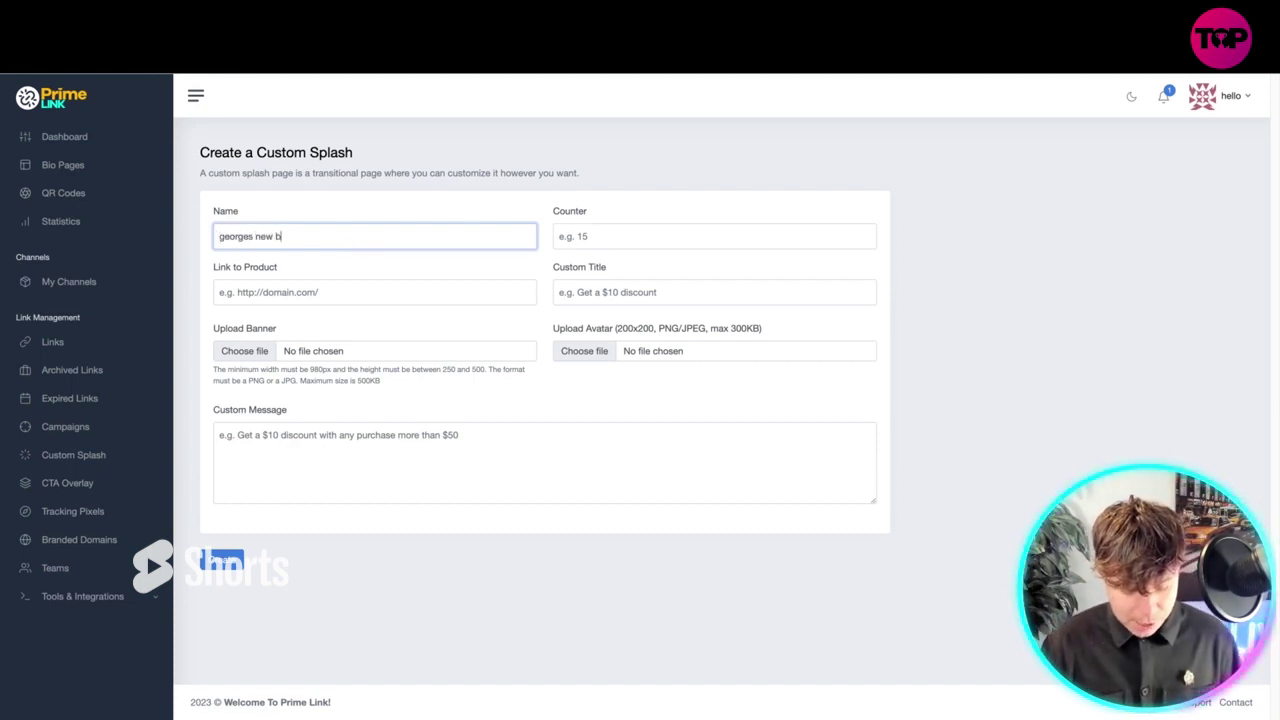
text(bq)
click(333, 293)
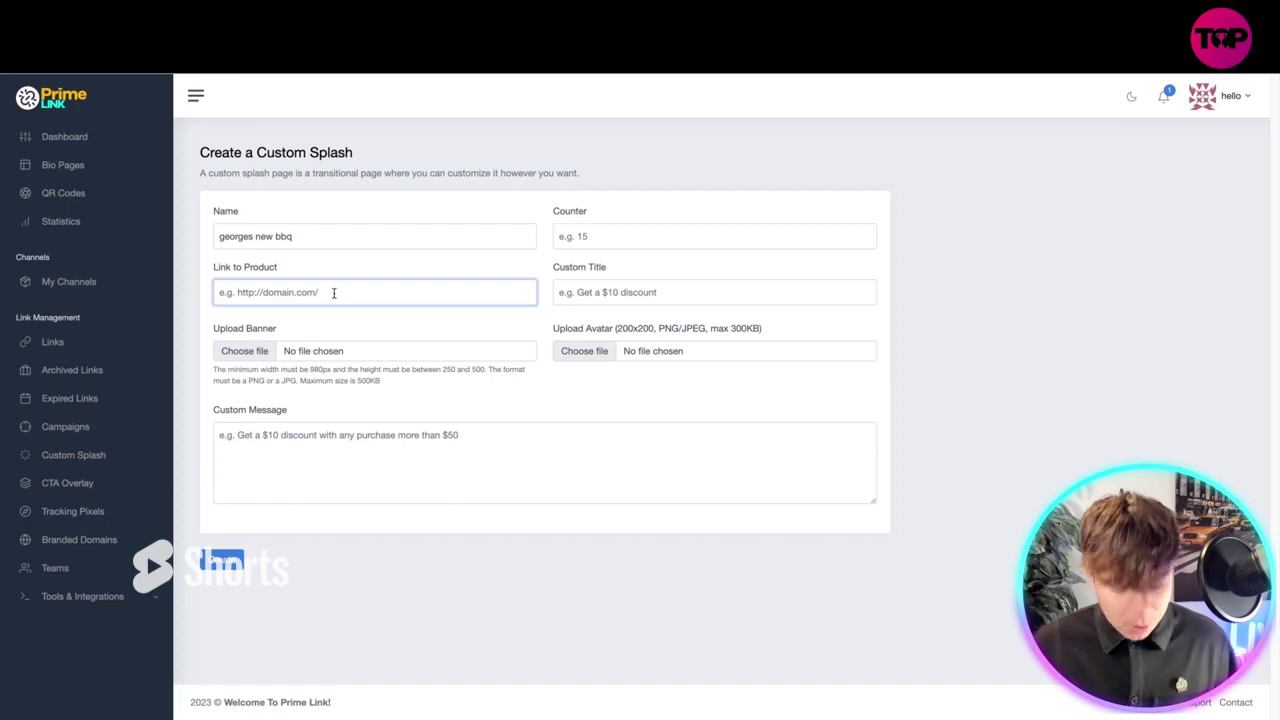
text(wwww.ge)
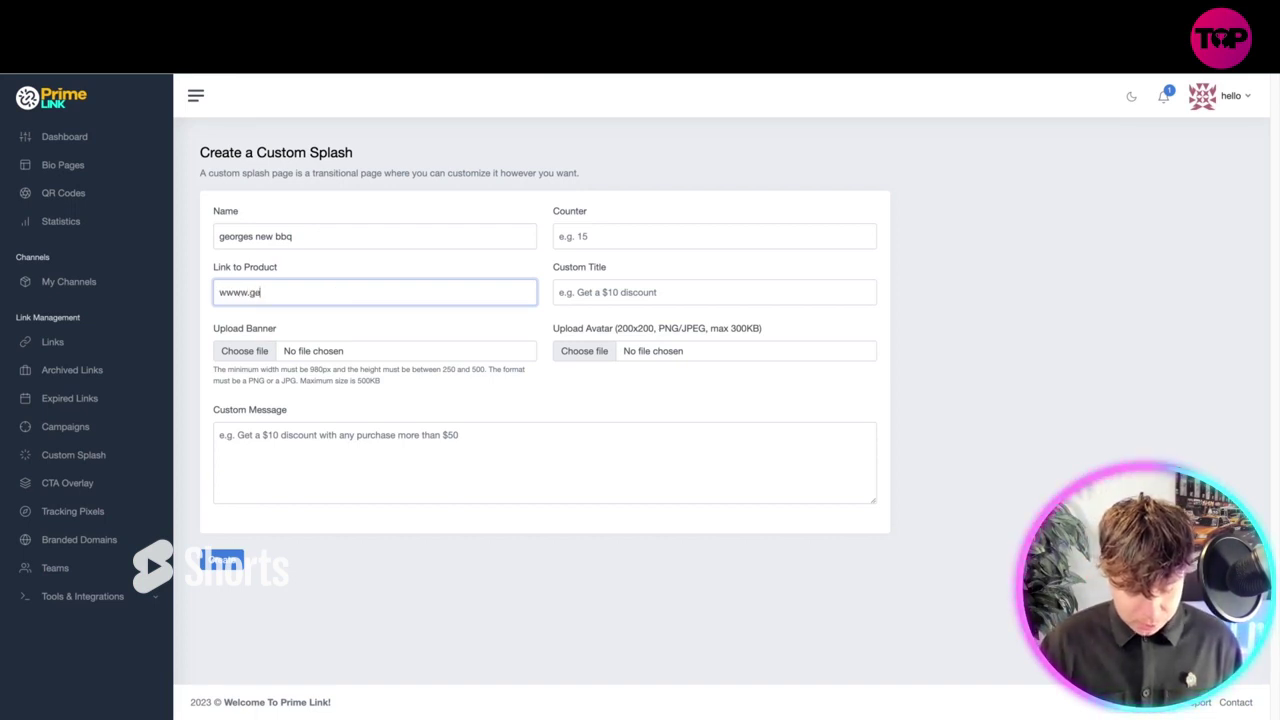
text(orges)
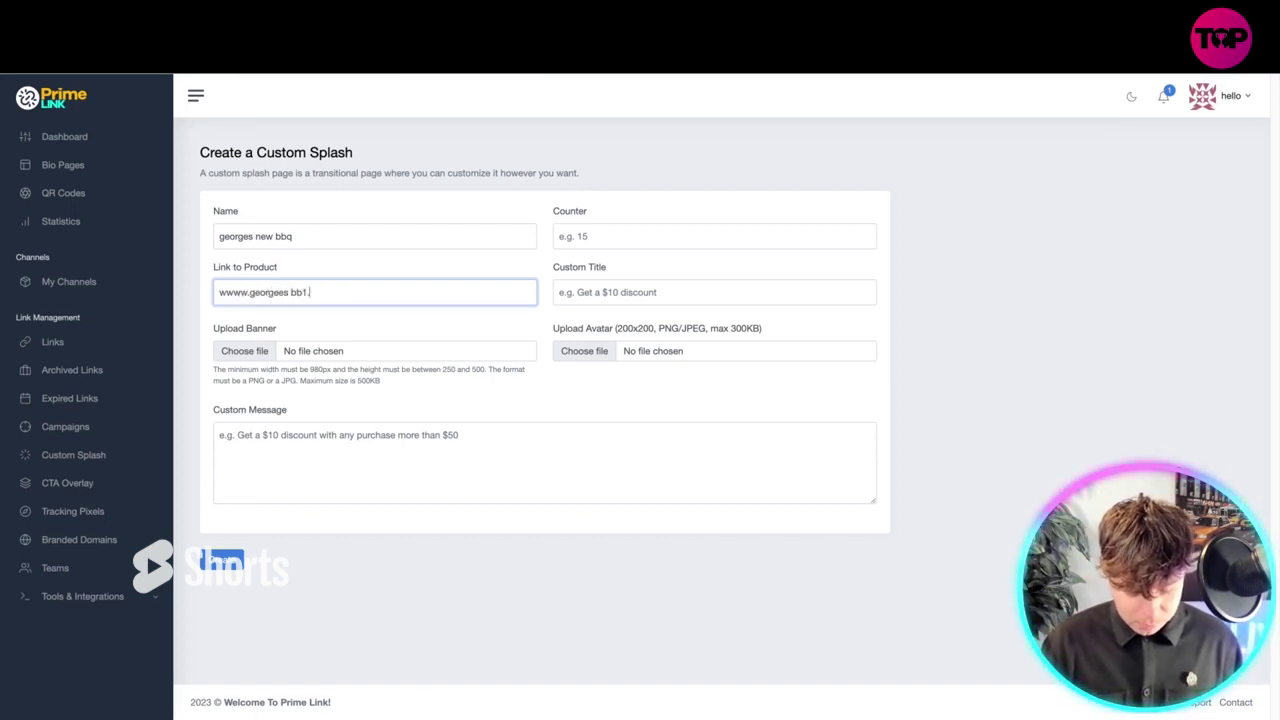
click(600, 236)
text(19)
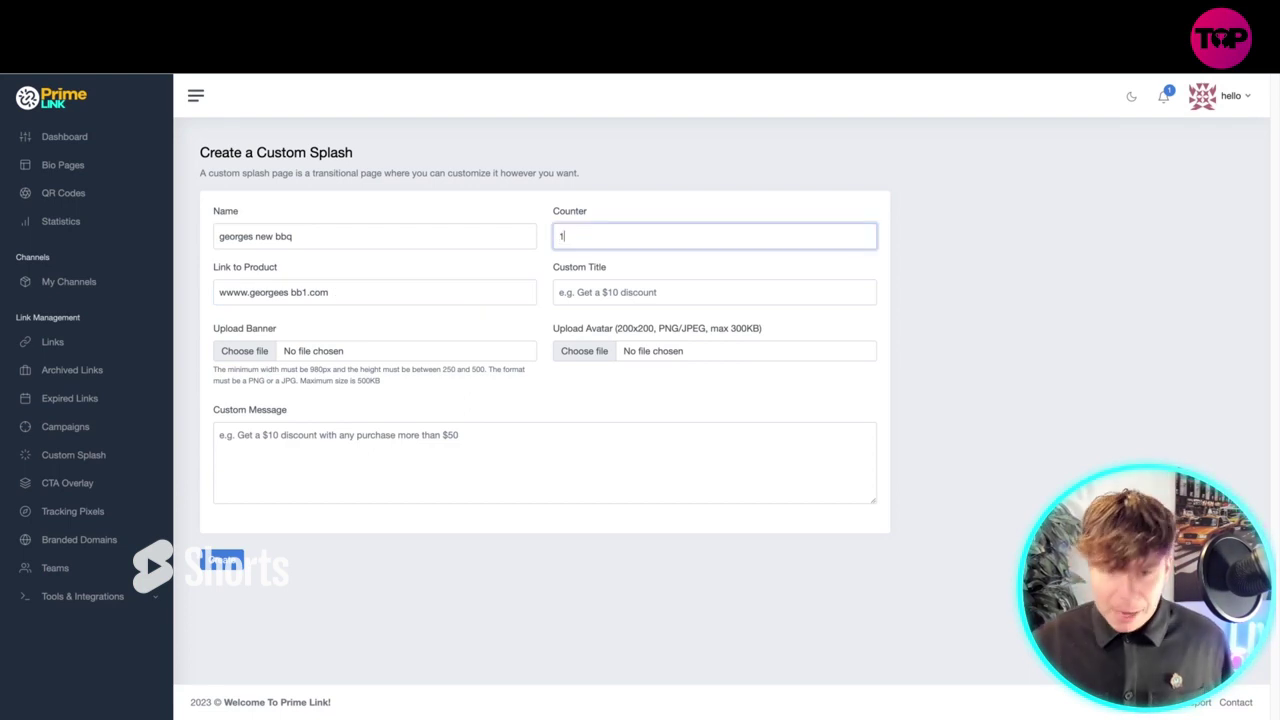
Add custom title '10 off' and a custom message, skip the banner upload, and submit
click(647, 288)
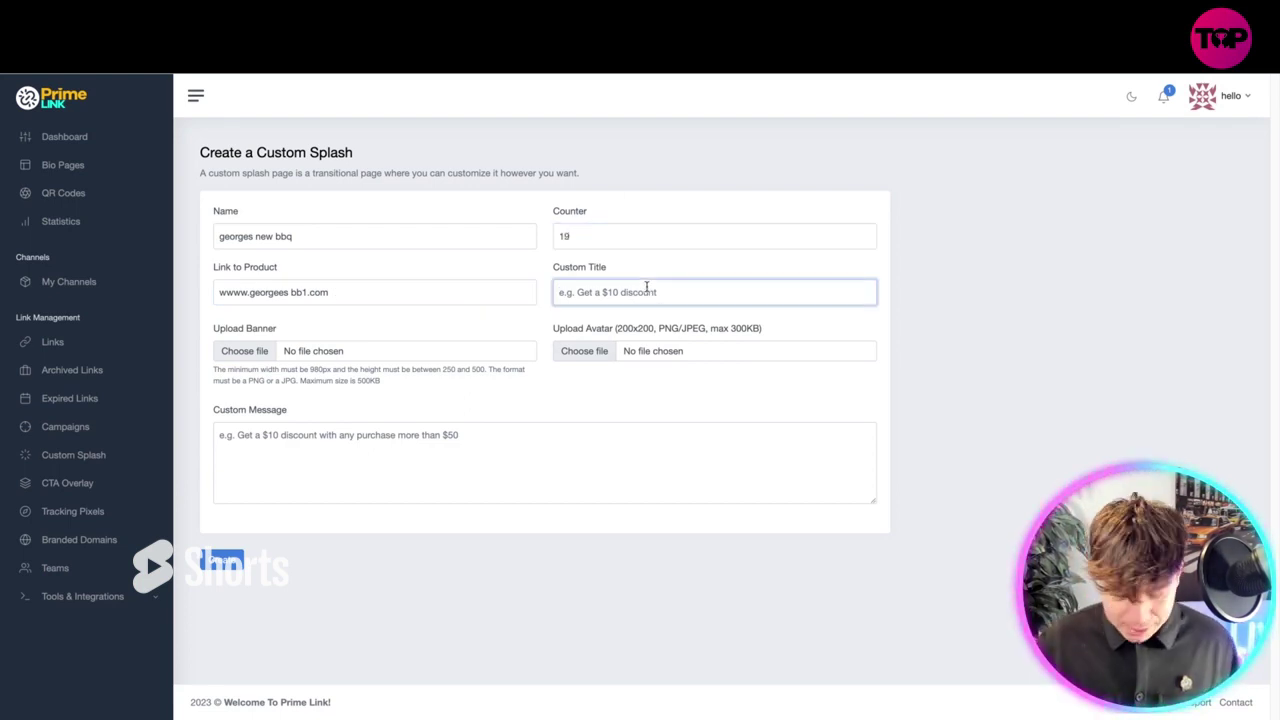
text(10 poo)
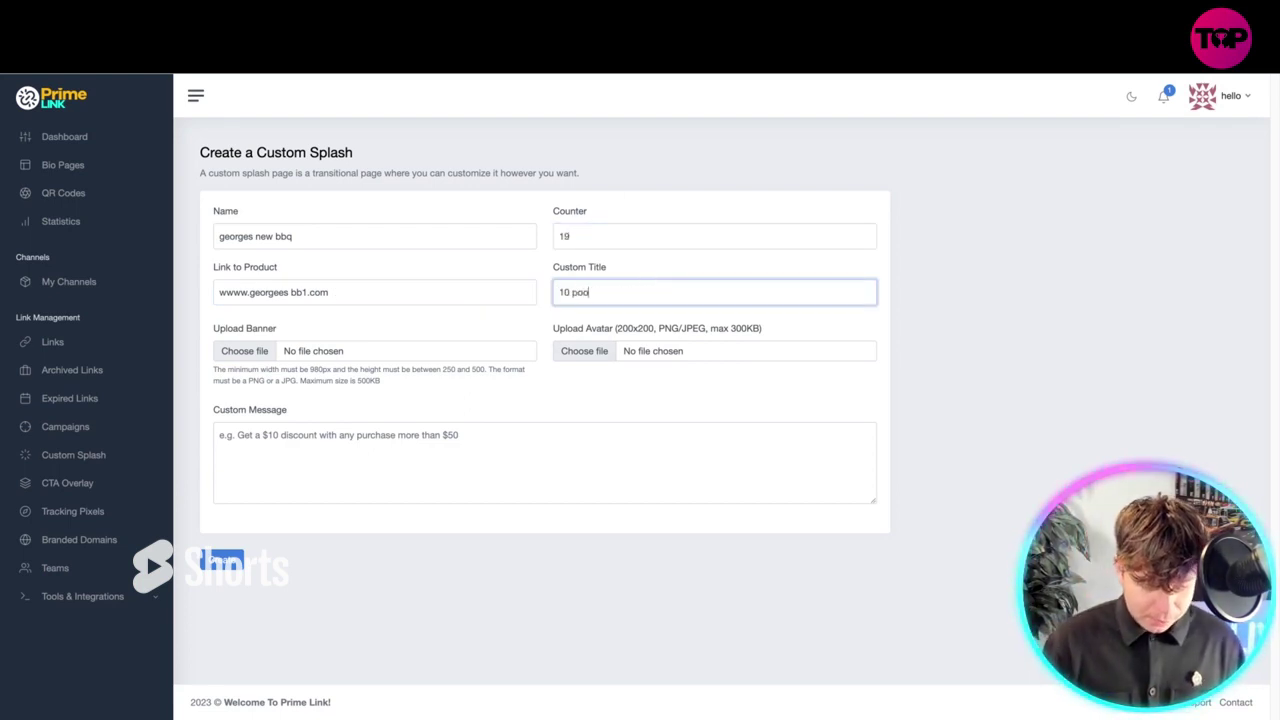
key(BackSpace)
key(BackSpace)
key(BackSpace)
text(of)
click(350, 484)
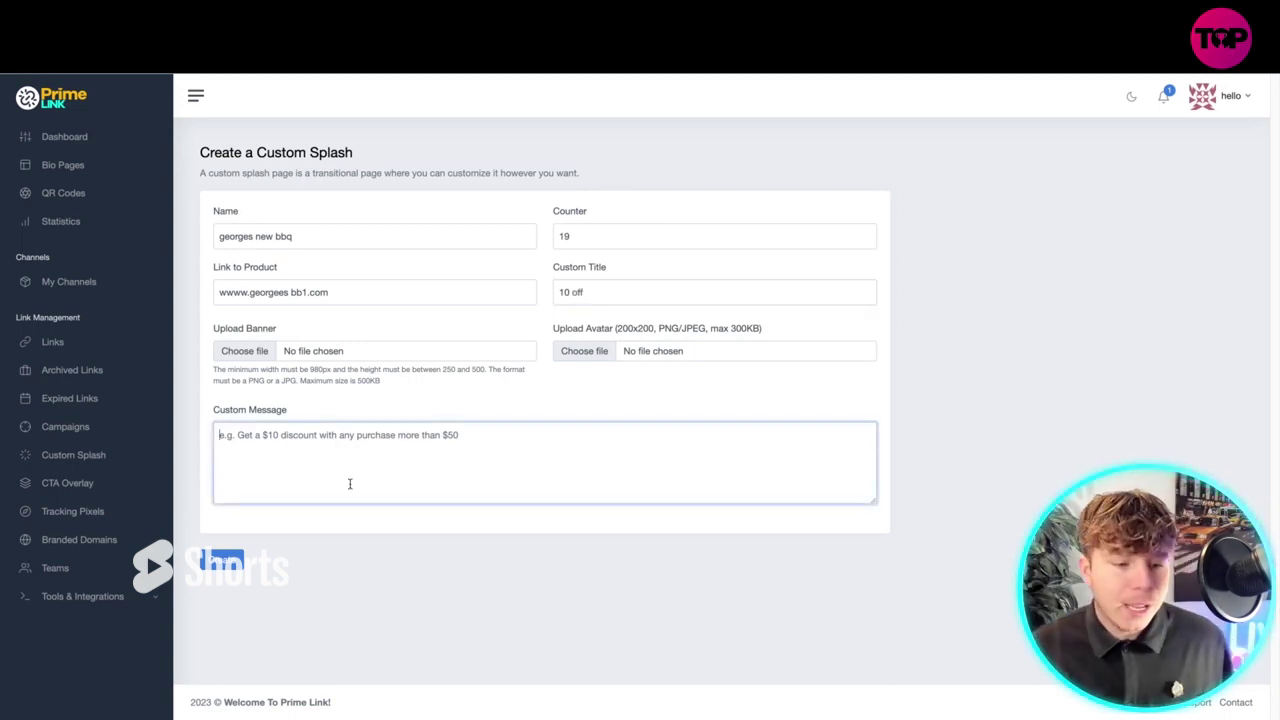
text(ngg)
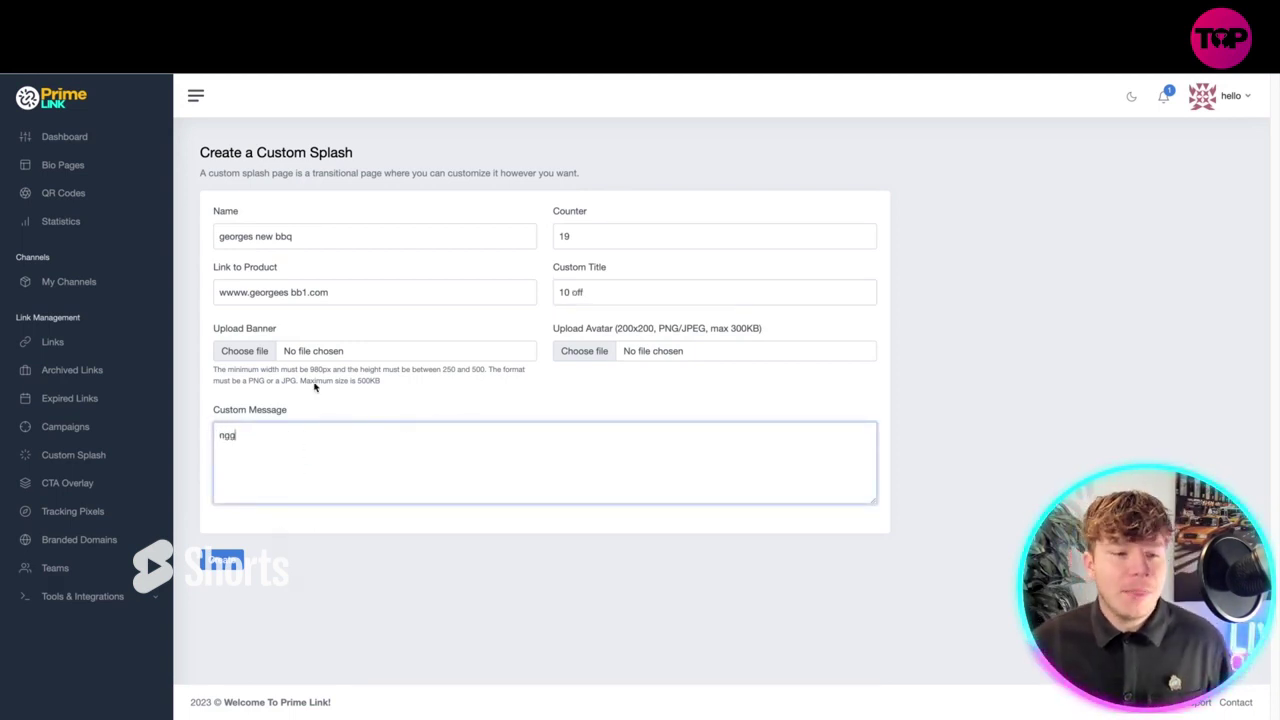
click(318, 356)
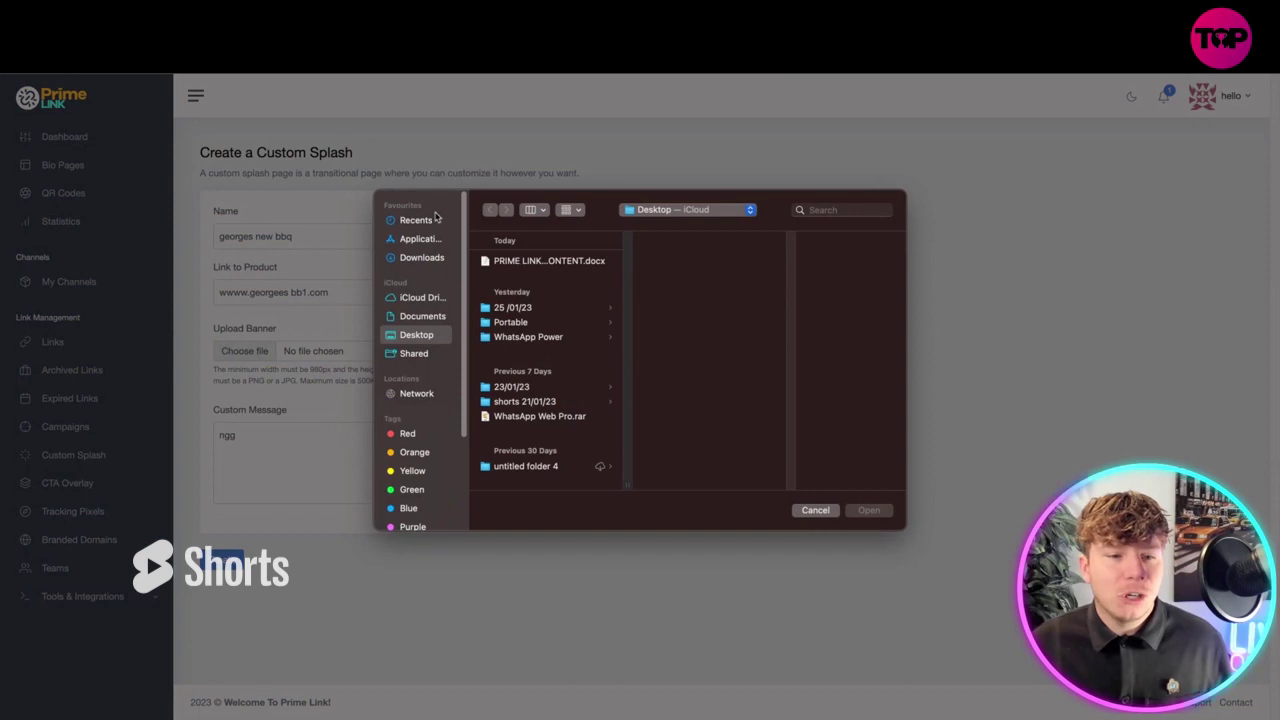
click(821, 513)
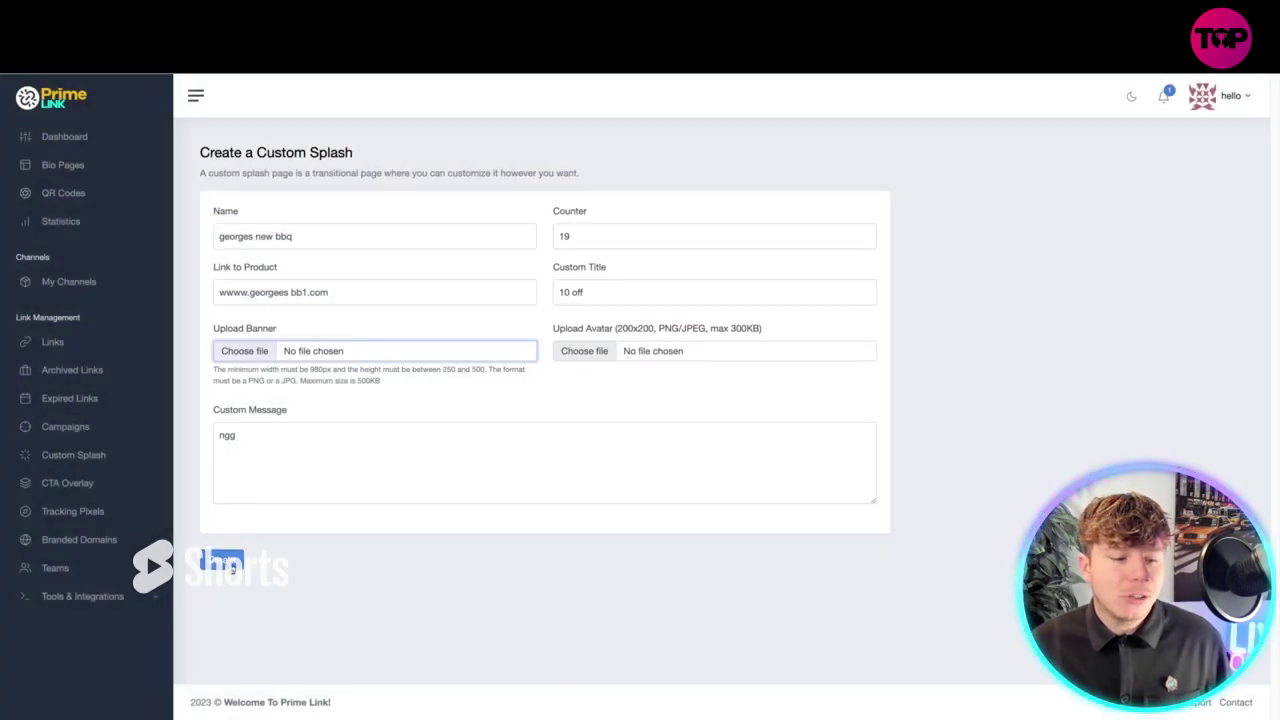
click(222, 559)
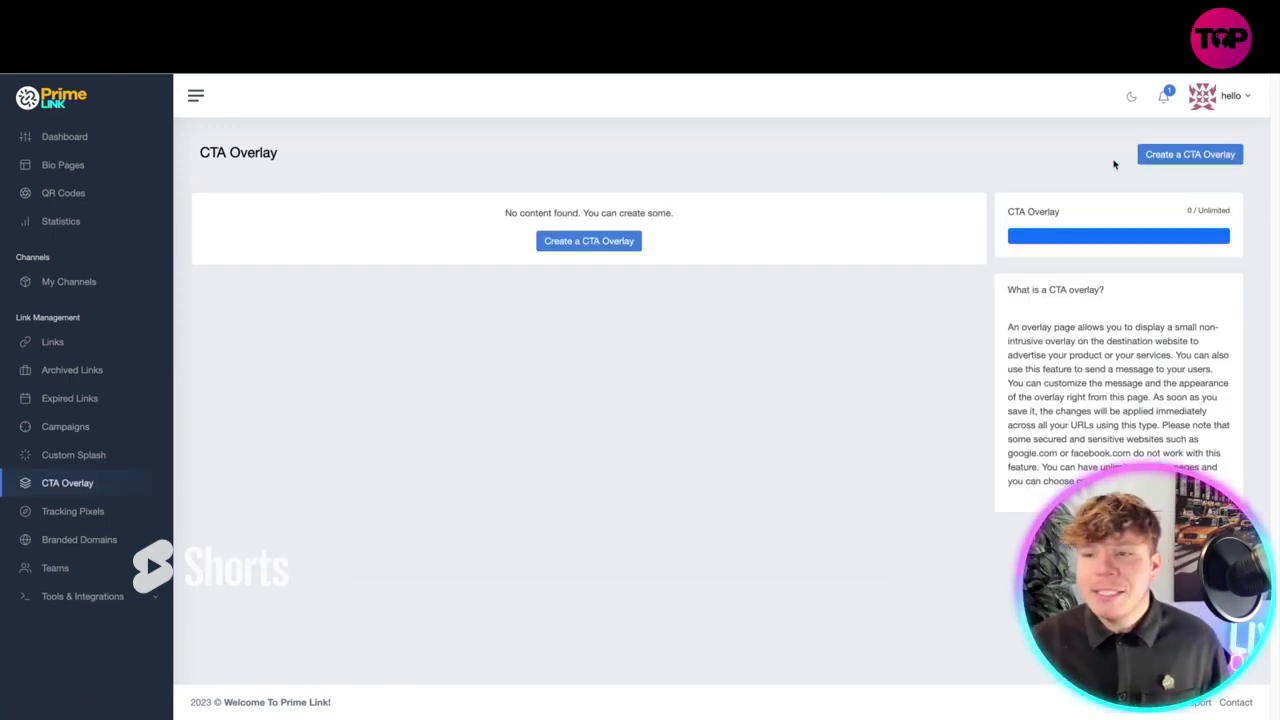
Review the six call-to-action overlay types, then move on to the Tracking Pixels page
click(1186, 155)
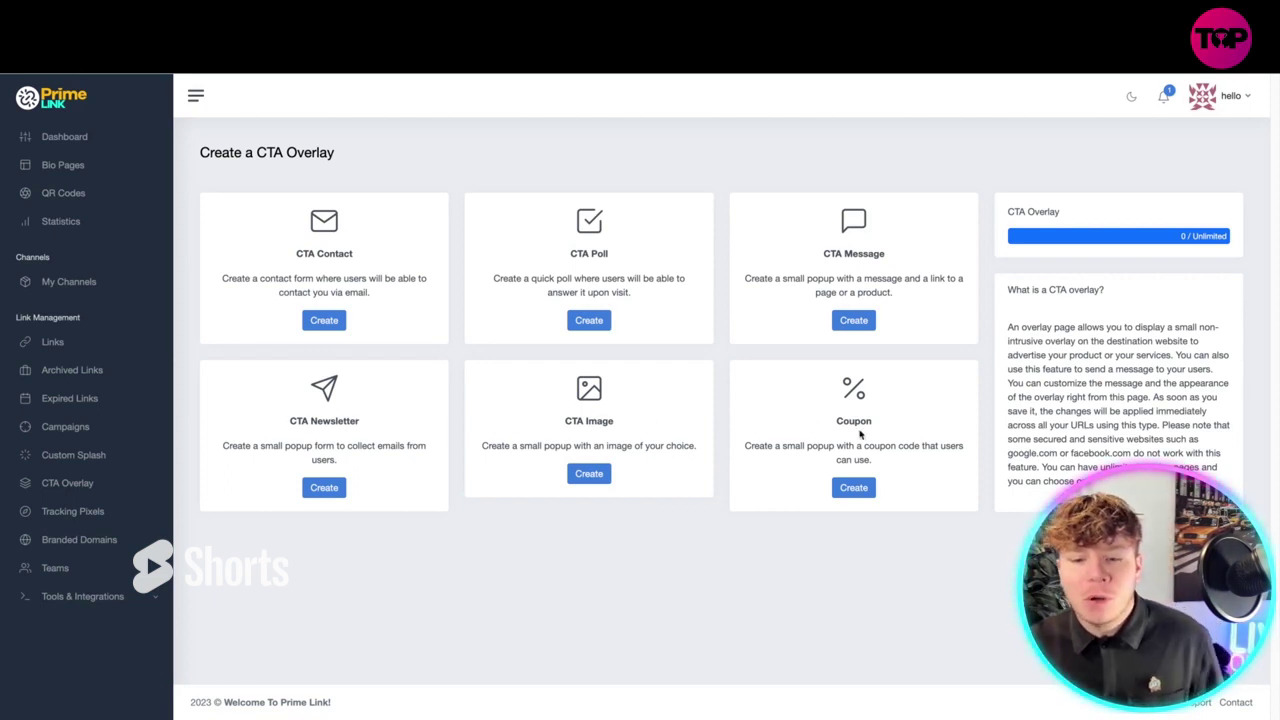
click(595, 320)
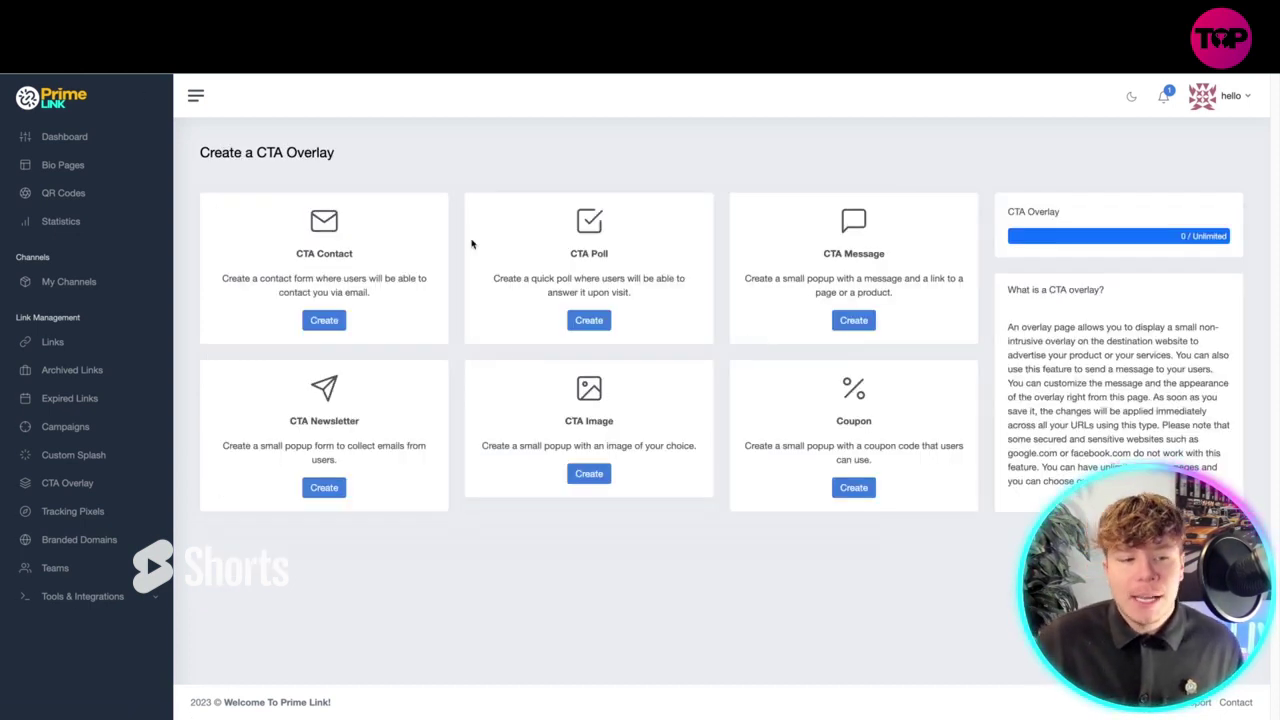
click(75, 511)
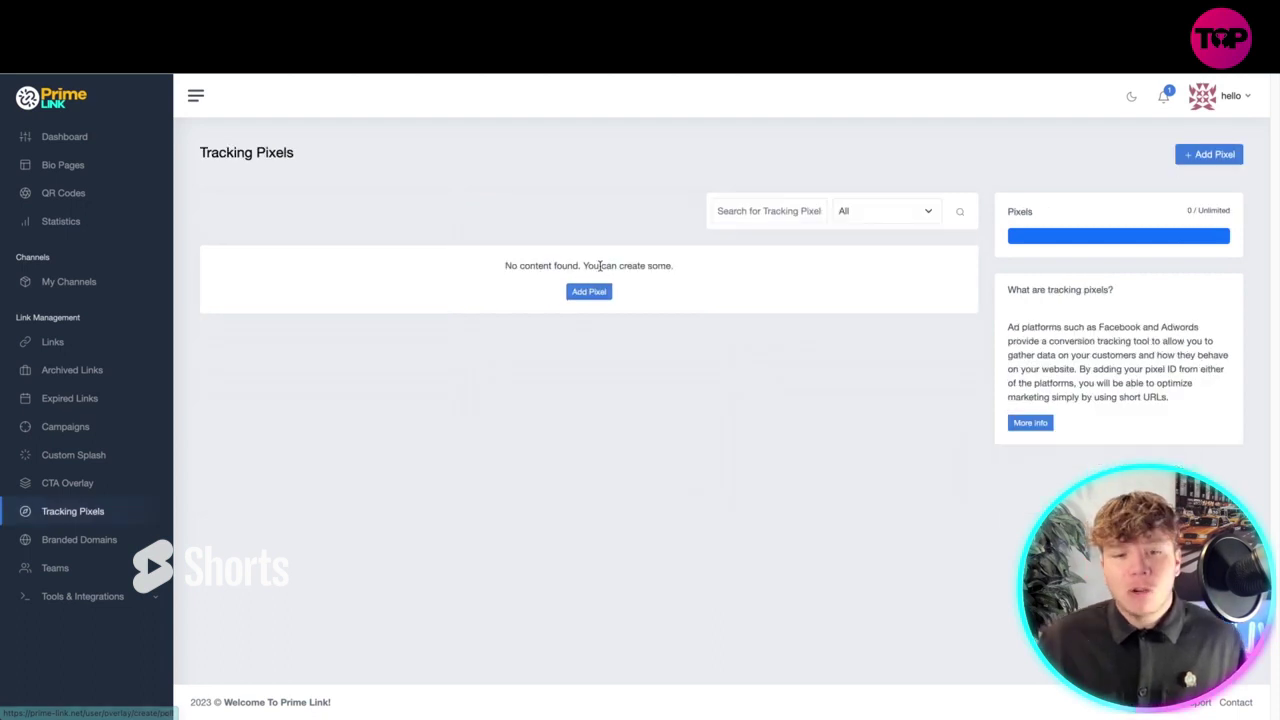
Browse the available Pixel Provider options in a new tracking pixel form
click(1234, 157)
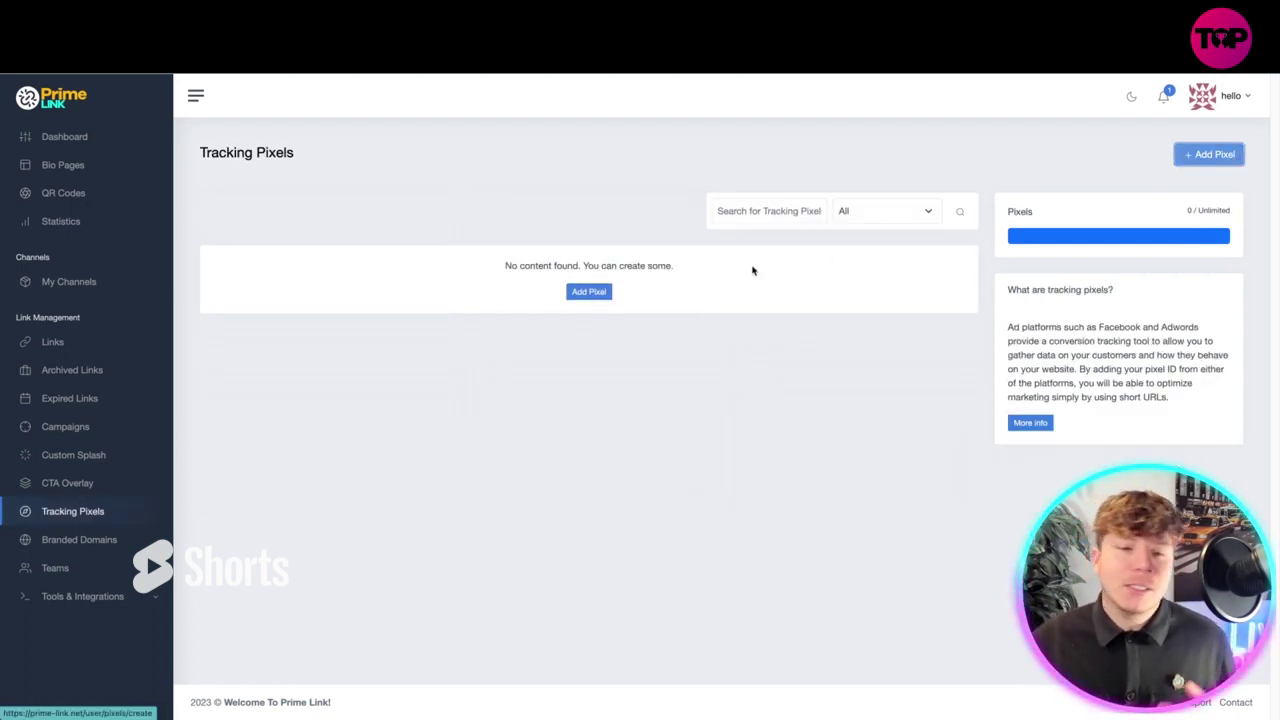
click(337, 246)
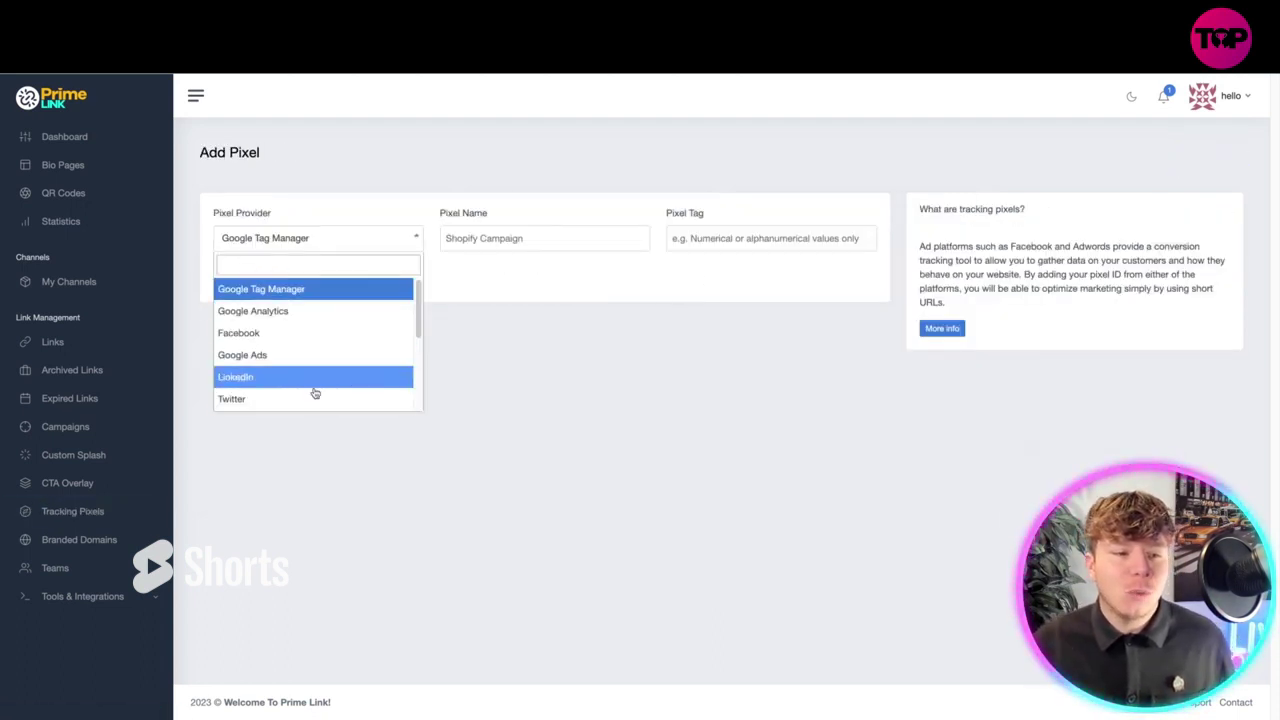
scroll(312, 400, down, 1)
scroll(312, 406, down, 3)
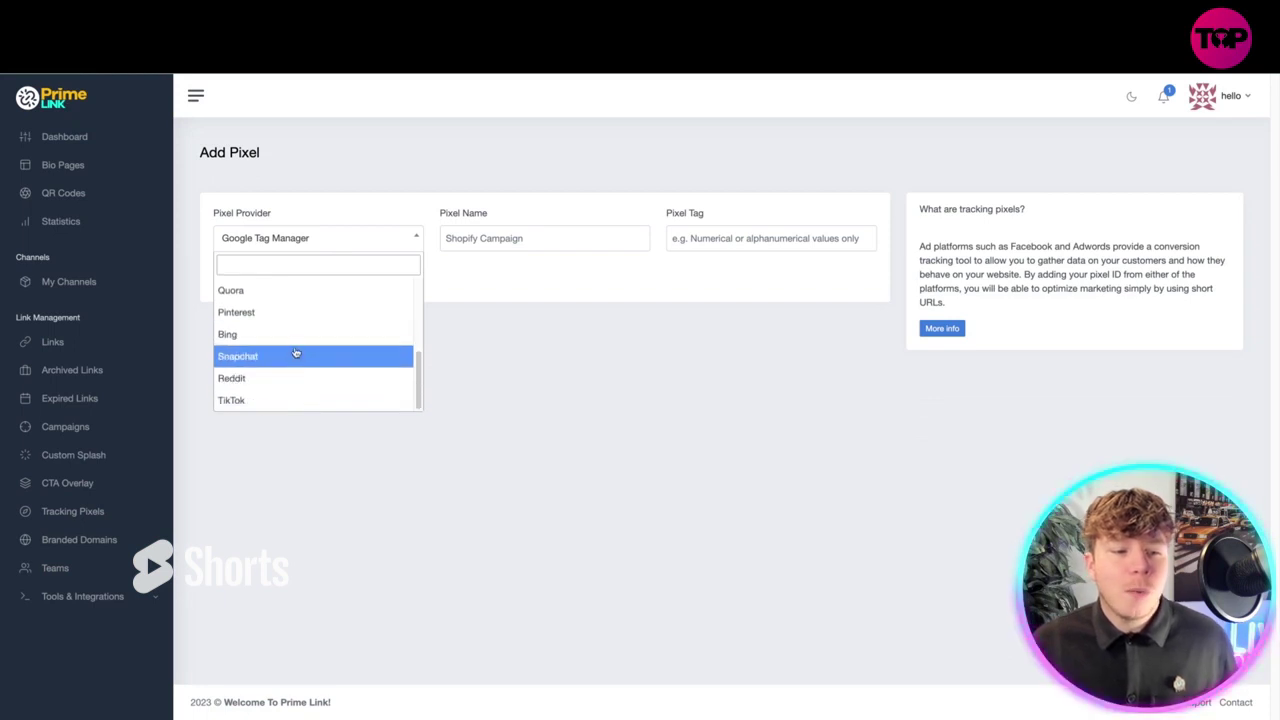
click(560, 240)
click(732, 238)
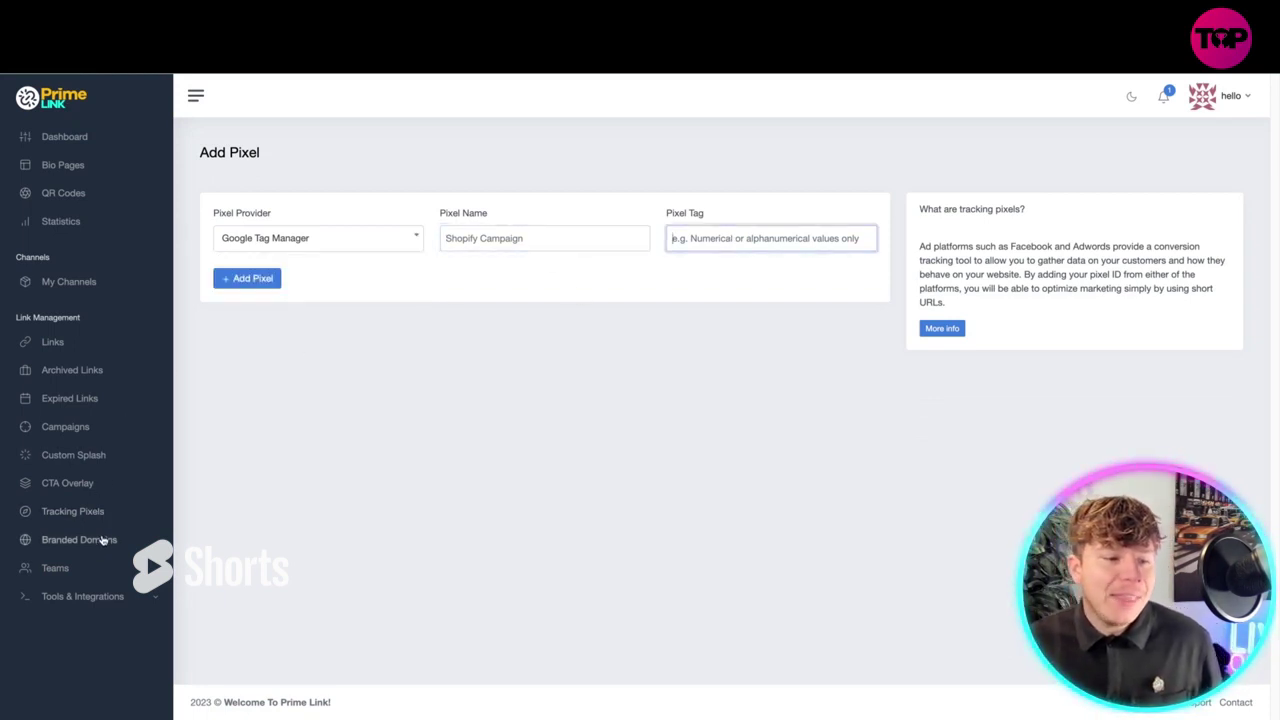
Bring up a blank New Domain form under Branded Domains
click(105, 540)
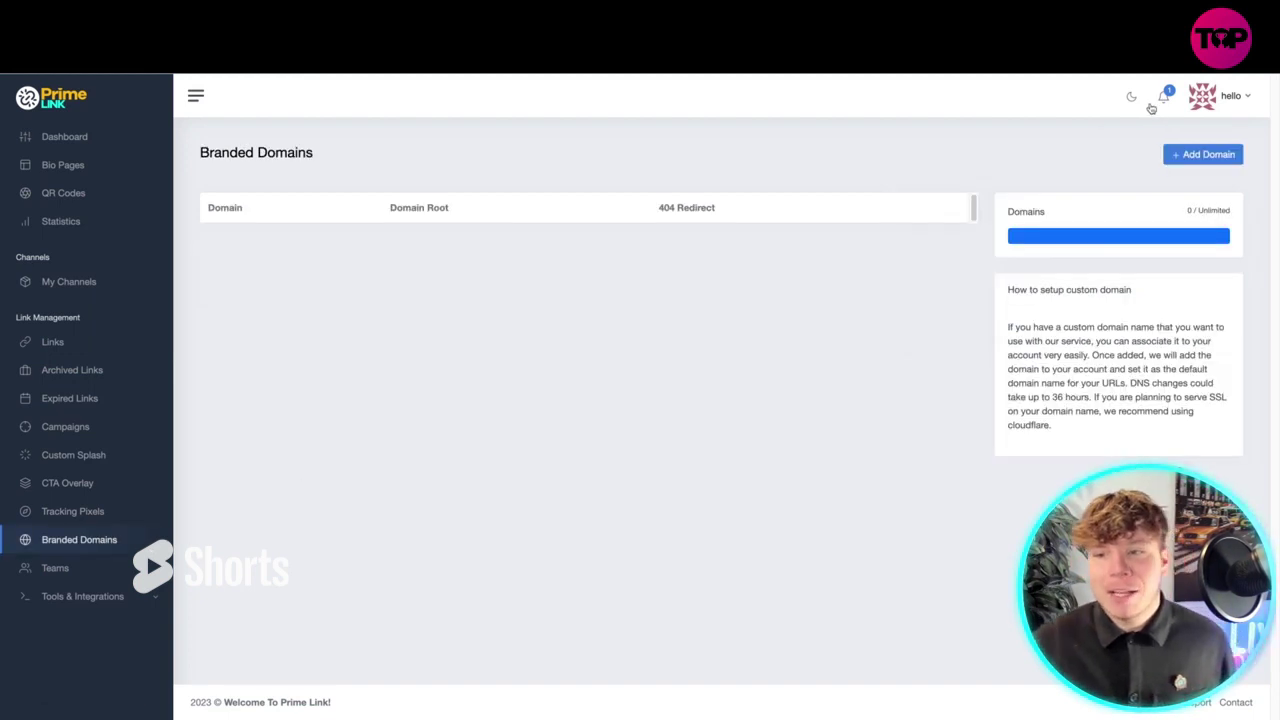
click(1203, 154)
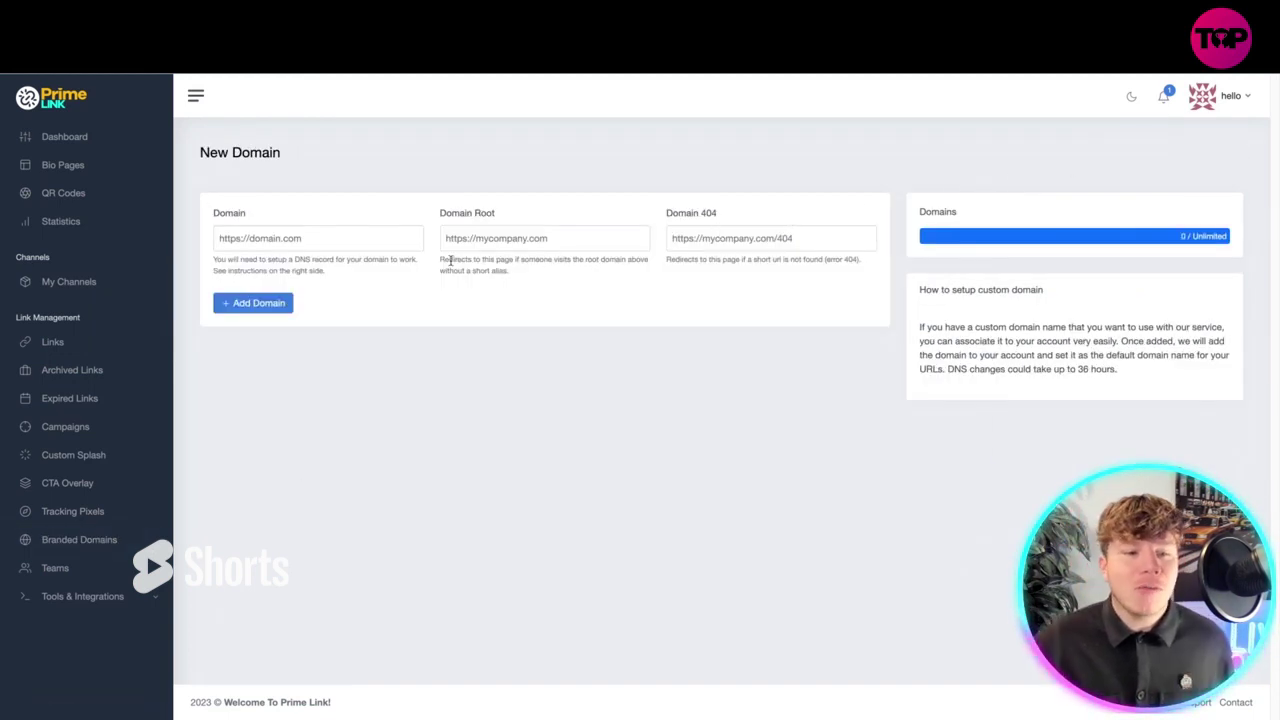
click(322, 238)
Check the permissions a new team member can get without inviting anyone, then expand Tools & Integrations
click(55, 567)
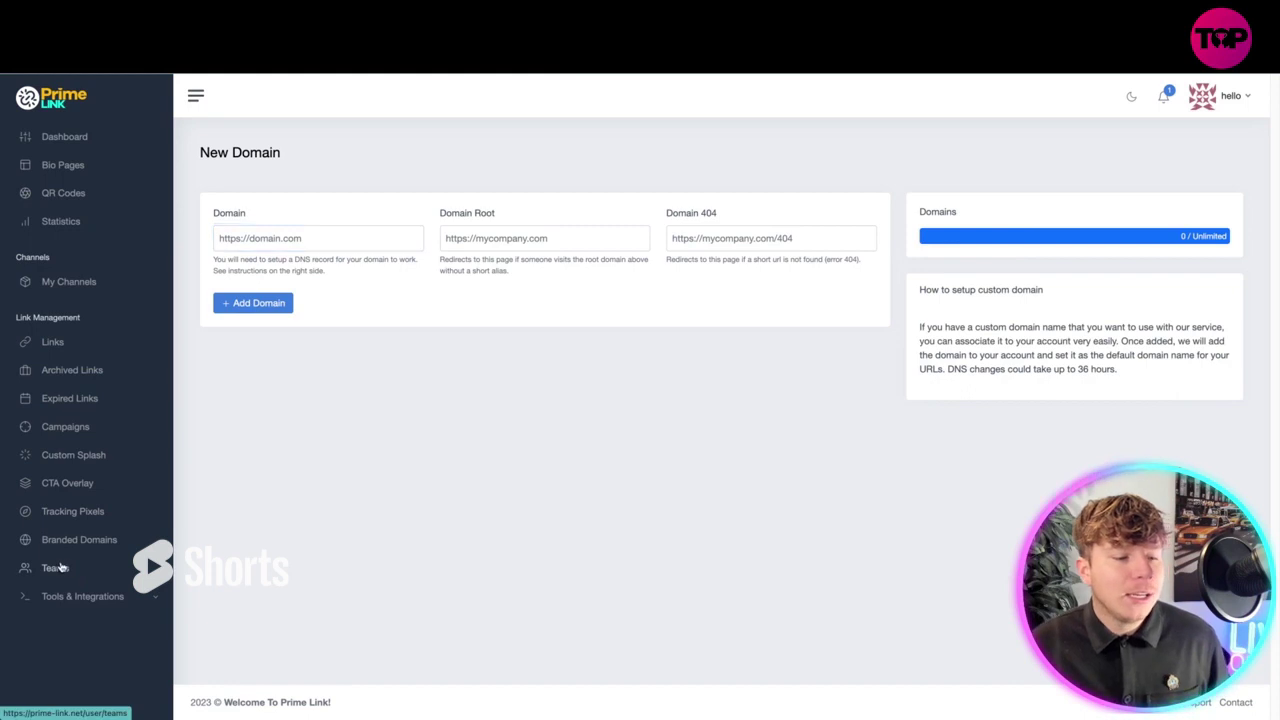
click(1168, 158)
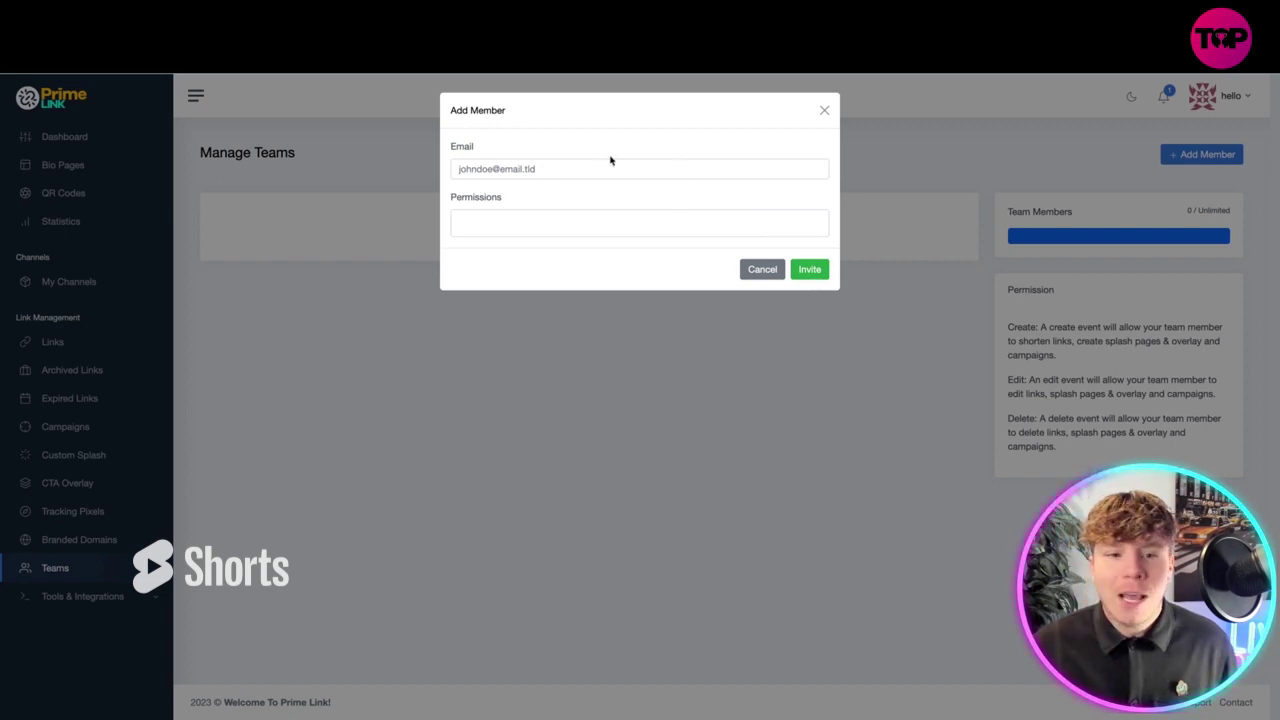
click(520, 176)
click(460, 224)
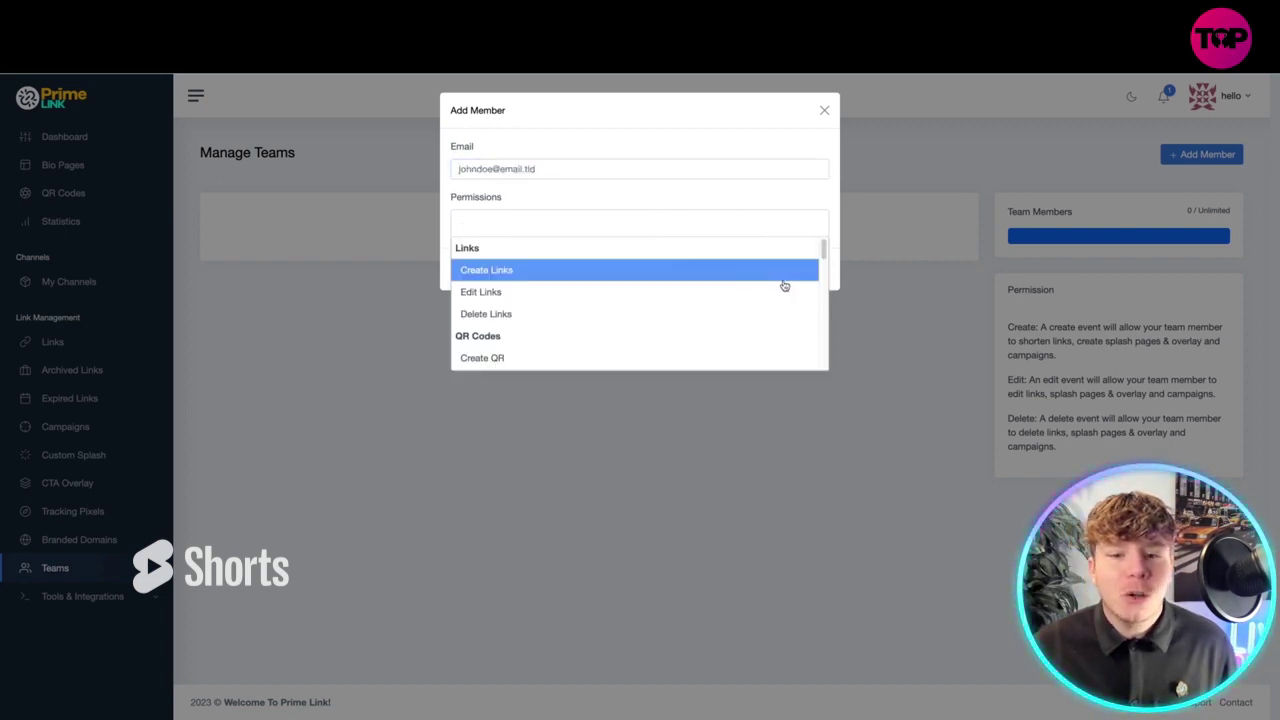
click(824, 110)
click(114, 598)
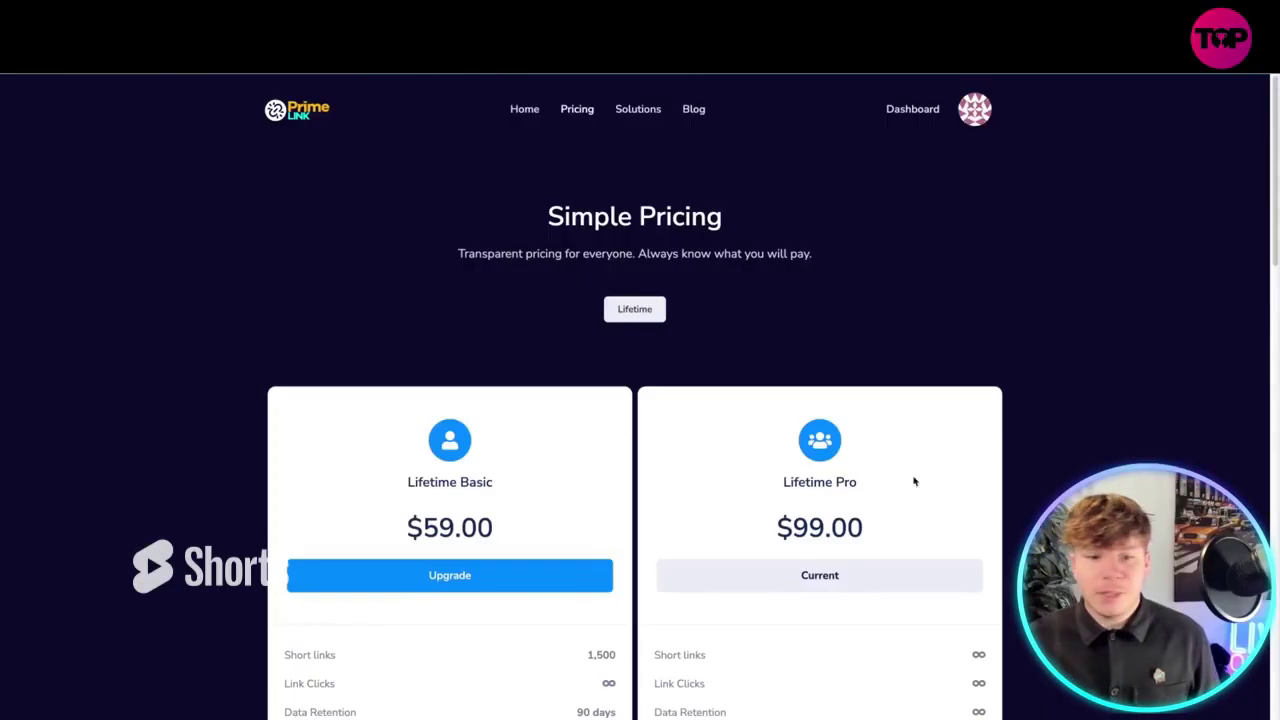
Scroll through the feature lists of Lifetime Basic ($59.00) and Lifetime Pro ($99.00)
scroll(917, 286, down, 2)
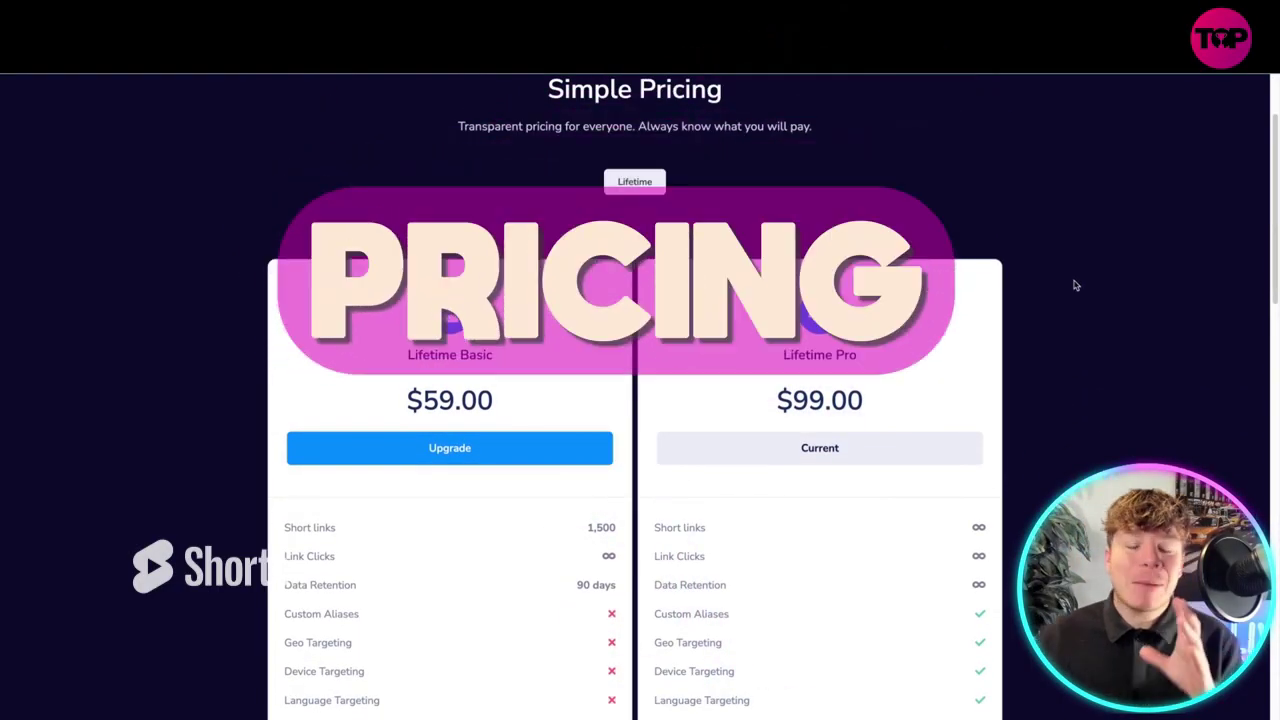
scroll(1074, 349, down, 1)
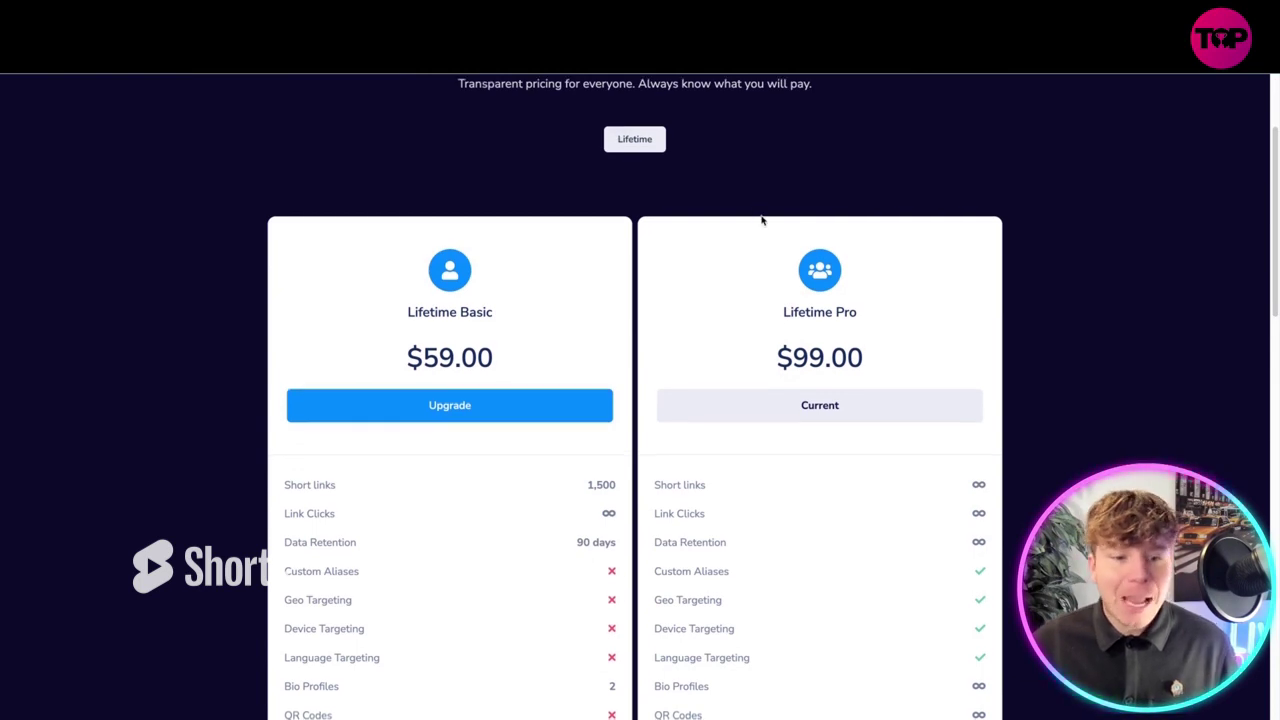
scroll(1140, 346, down, 1)
scroll(534, 316, down, 1)
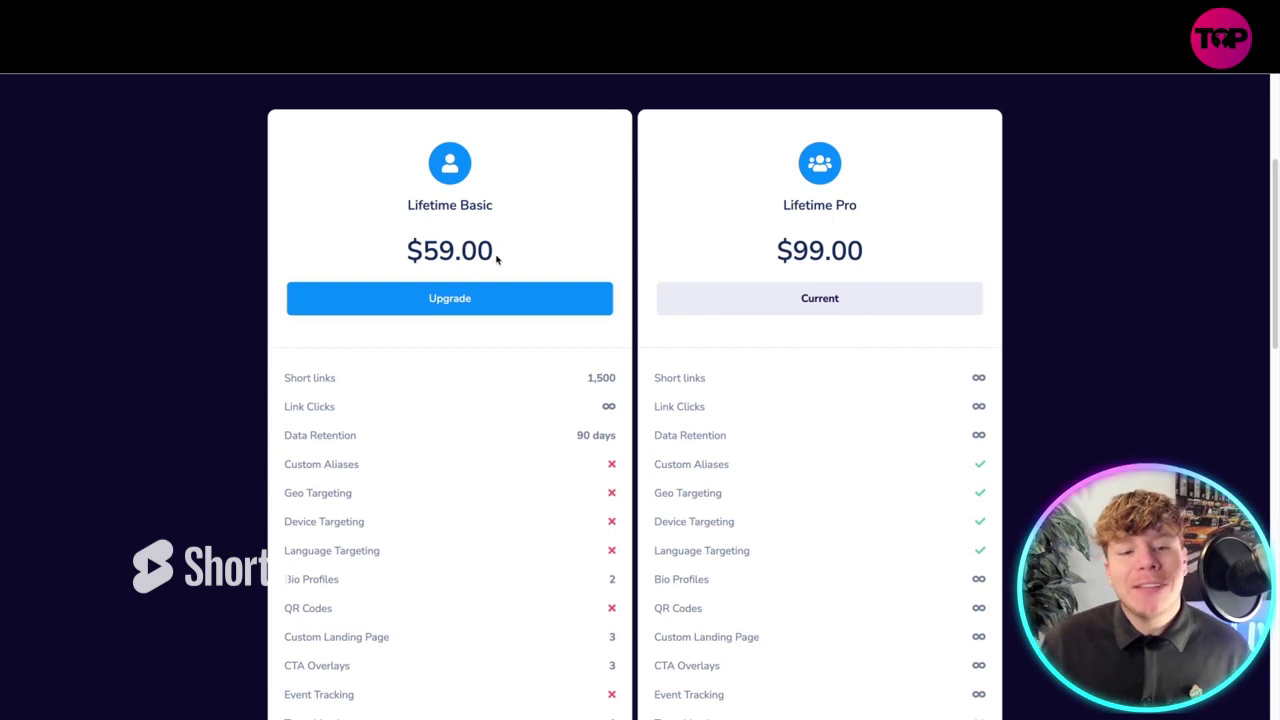
drag(497, 259, 440, 258)
scroll(471, 314, down, 1)
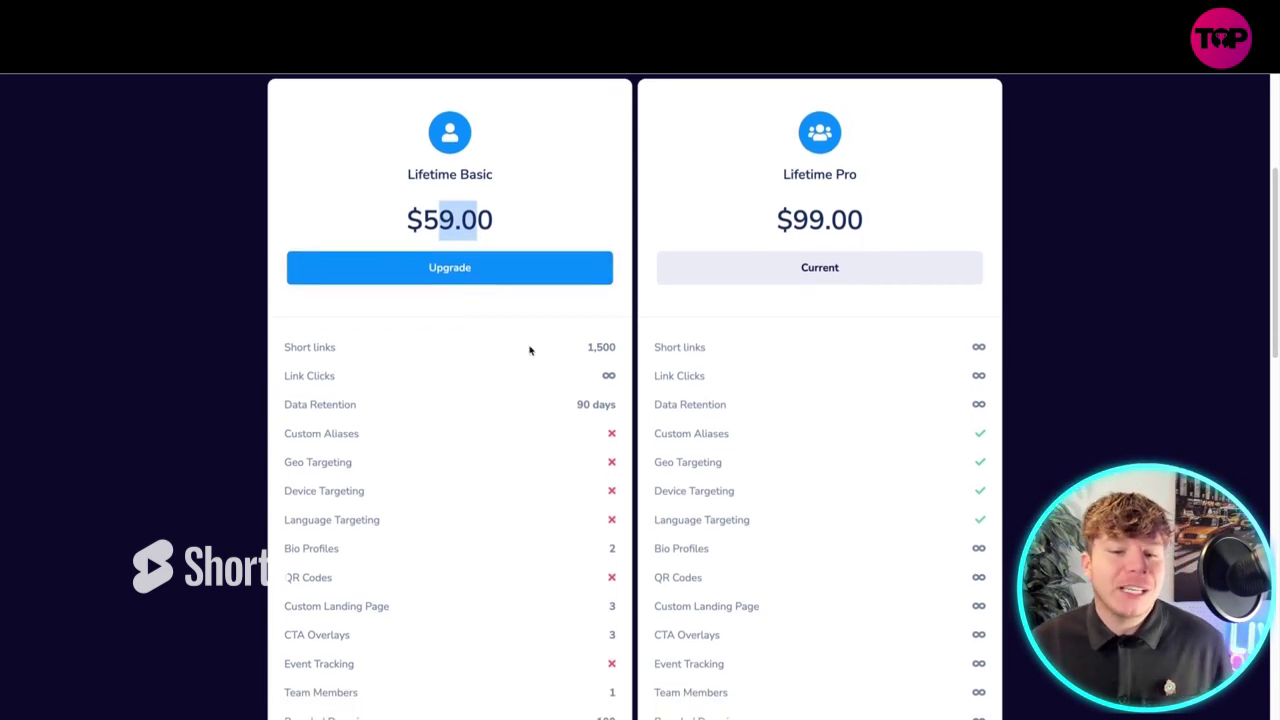
scroll(530, 350, down, 2)
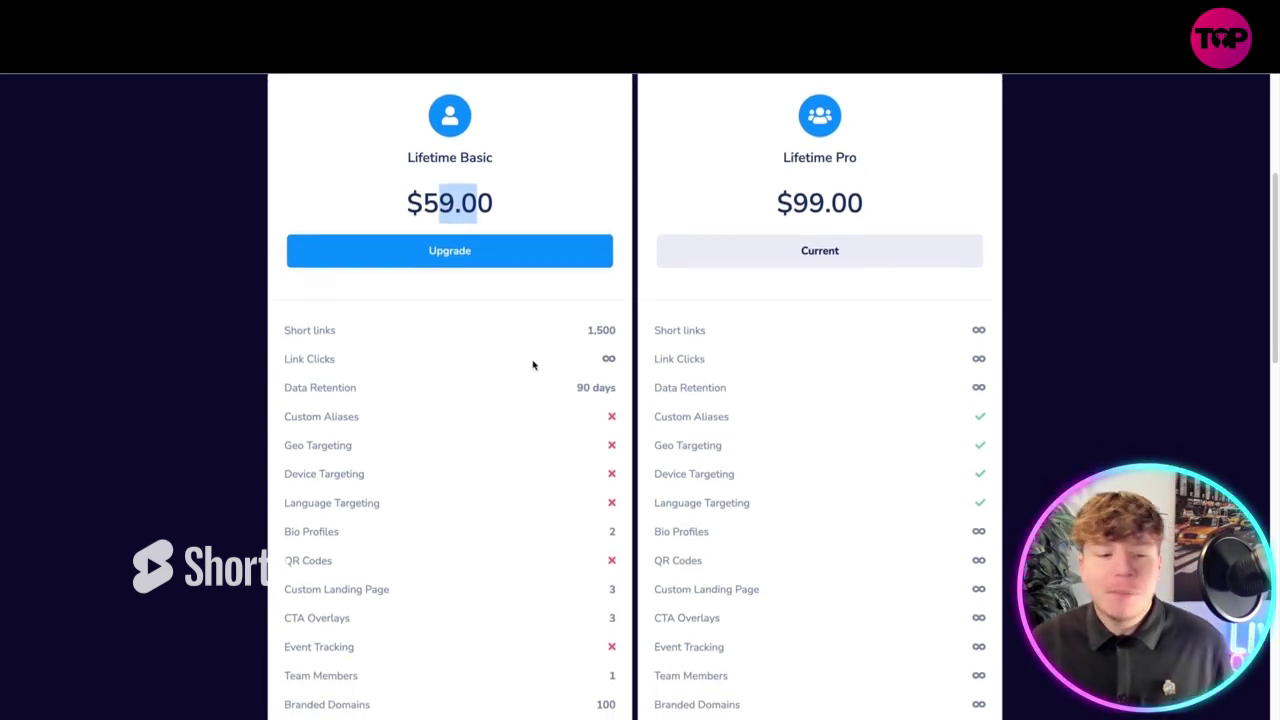
scroll(531, 363, down, 3)
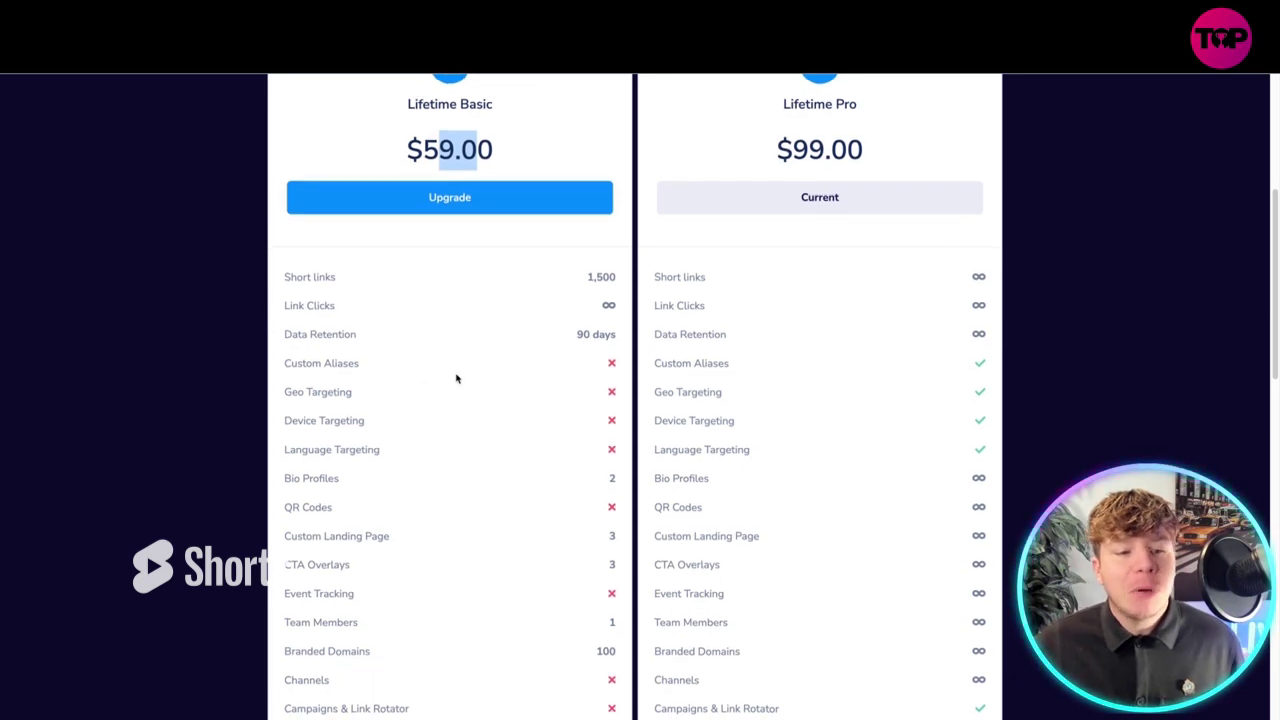
scroll(437, 422, down, 1)
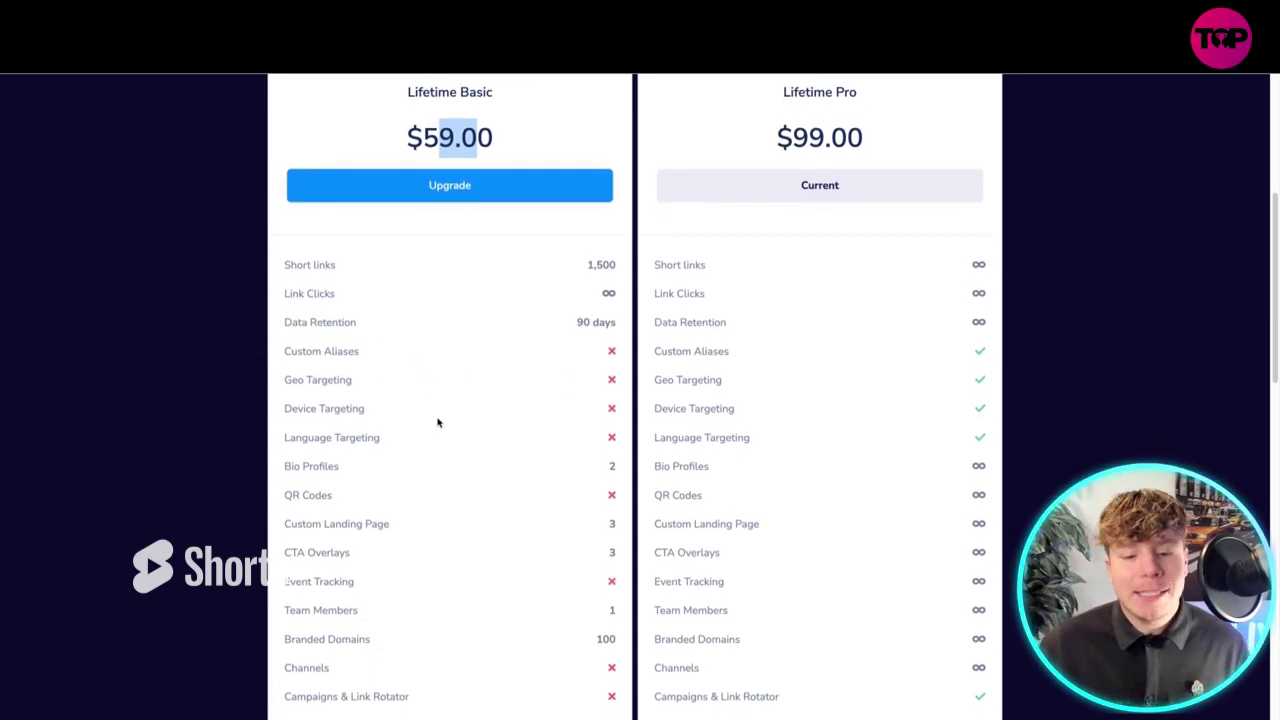
scroll(439, 422, up, 1)
click(463, 161)
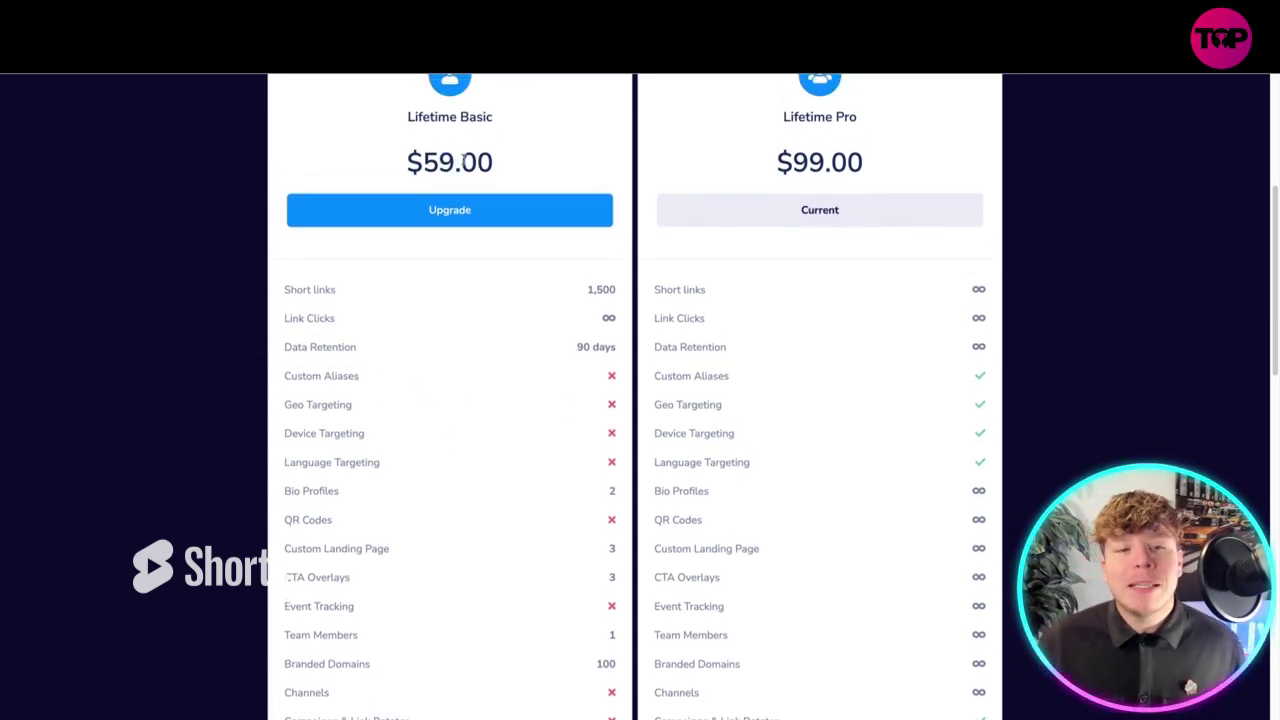
scroll(741, 187, up, 1)
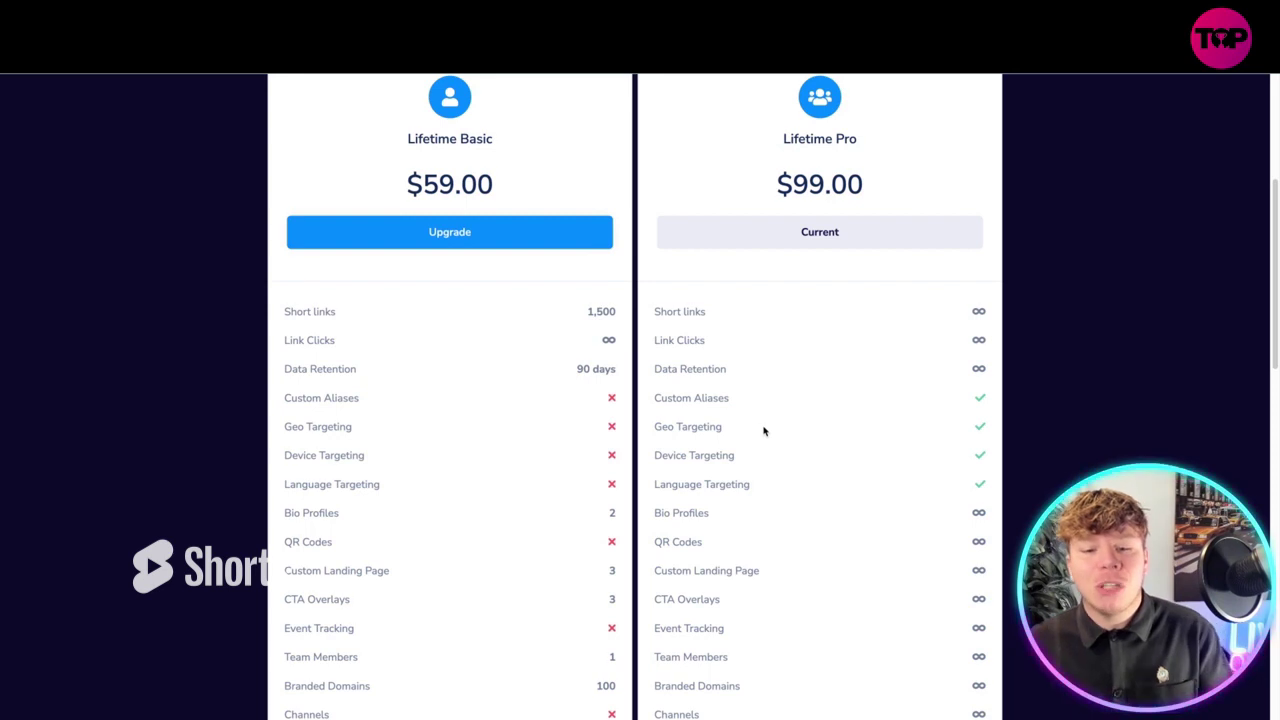
scroll(763, 430, down, 5)
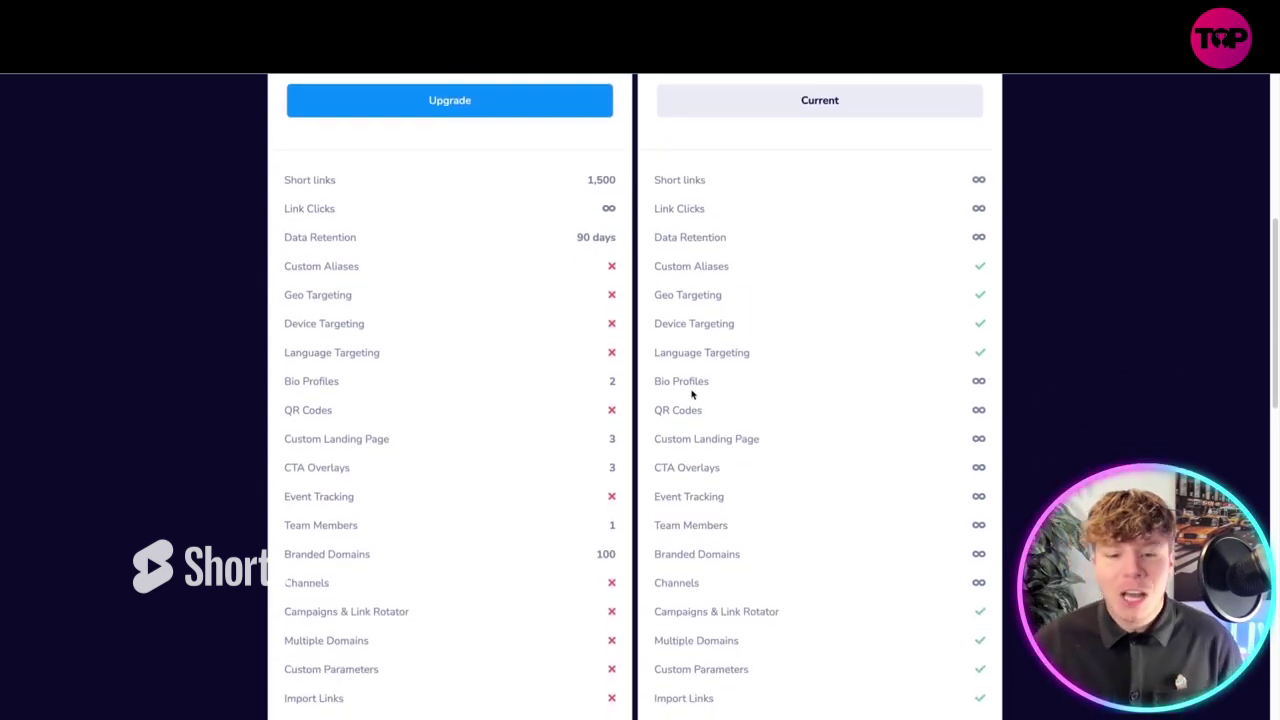
scroll(835, 460, down, 6)
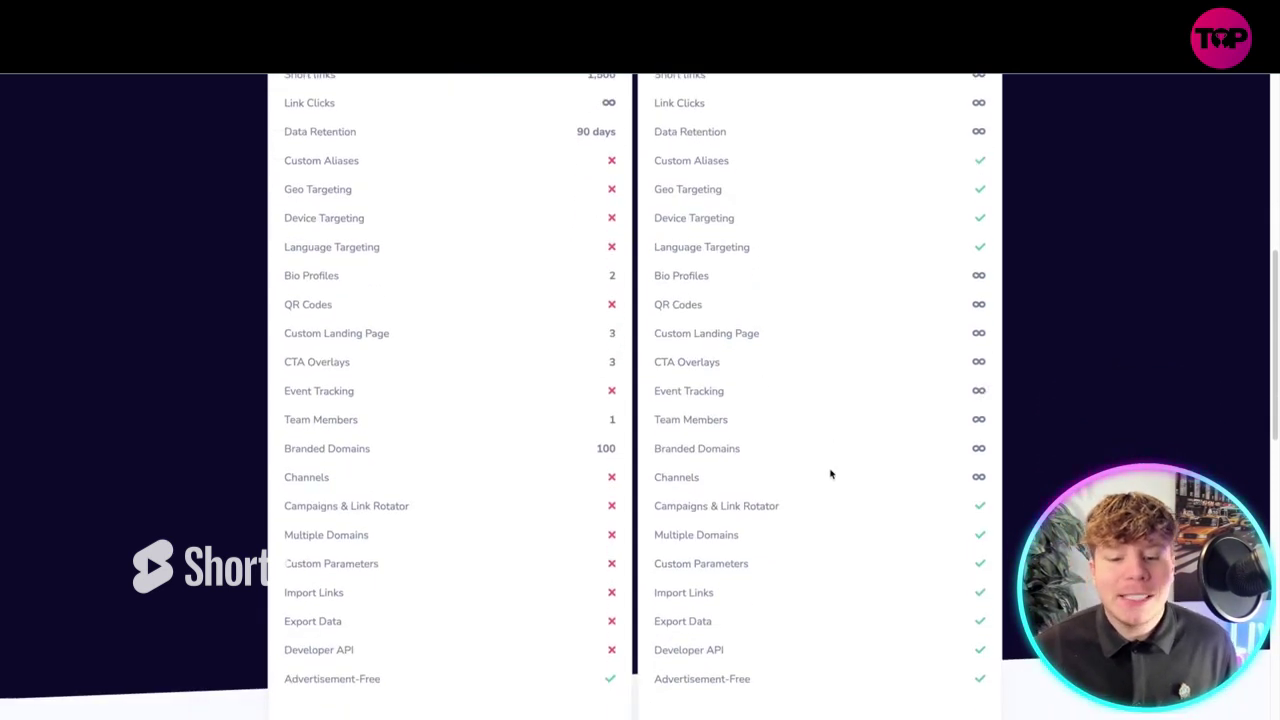
scroll(829, 460, up, 4)
scroll(829, 460, down, 4)
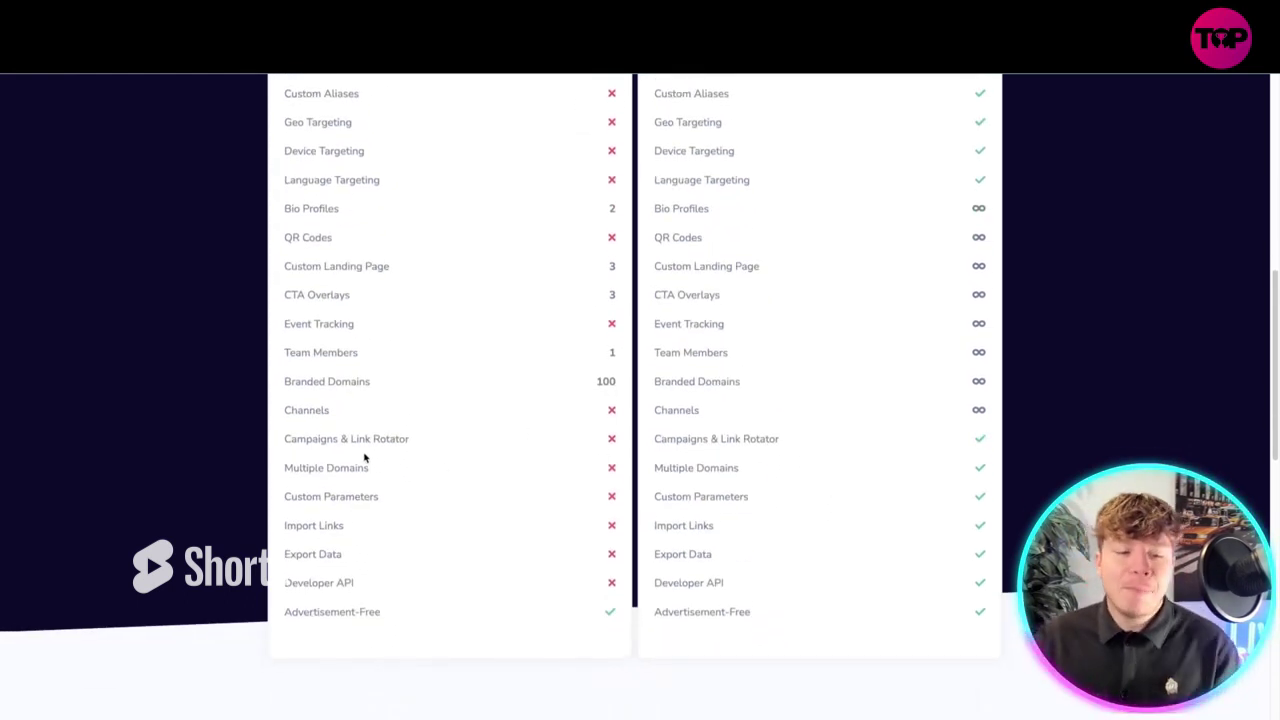
scroll(682, 452, down, 5)
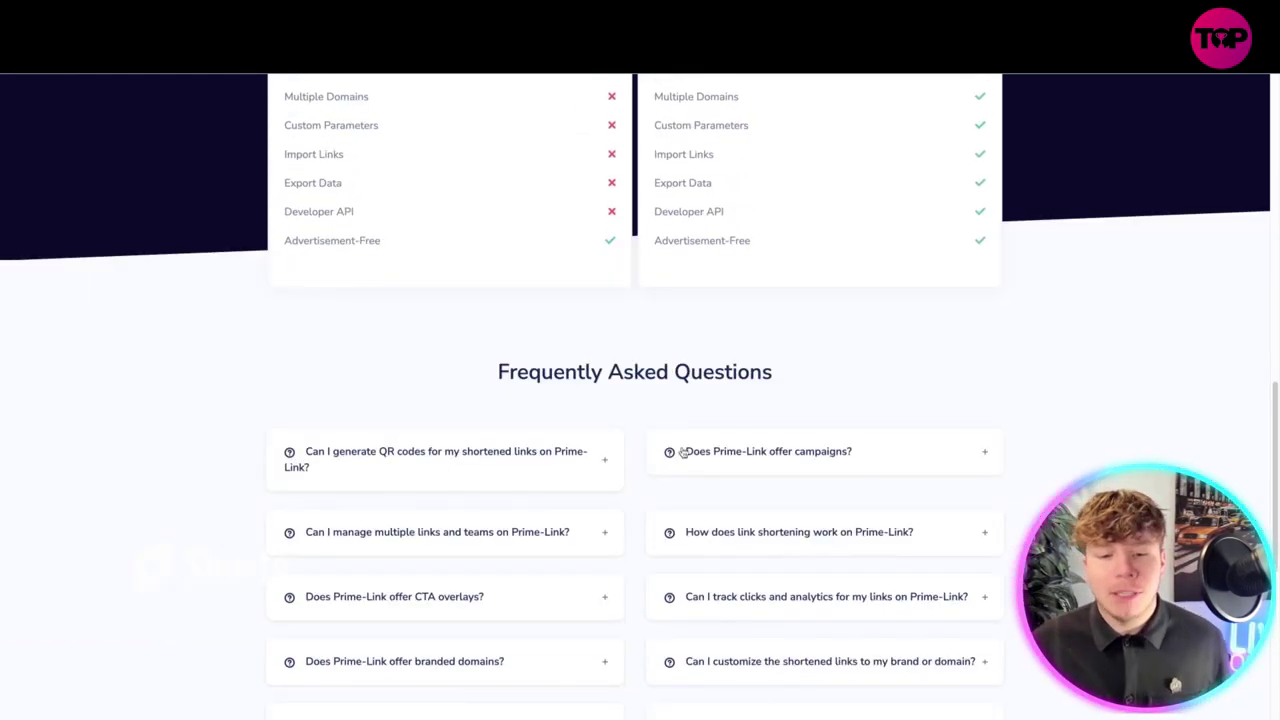
scroll(706, 410, up, 12)
scroll(706, 414, down, 2)
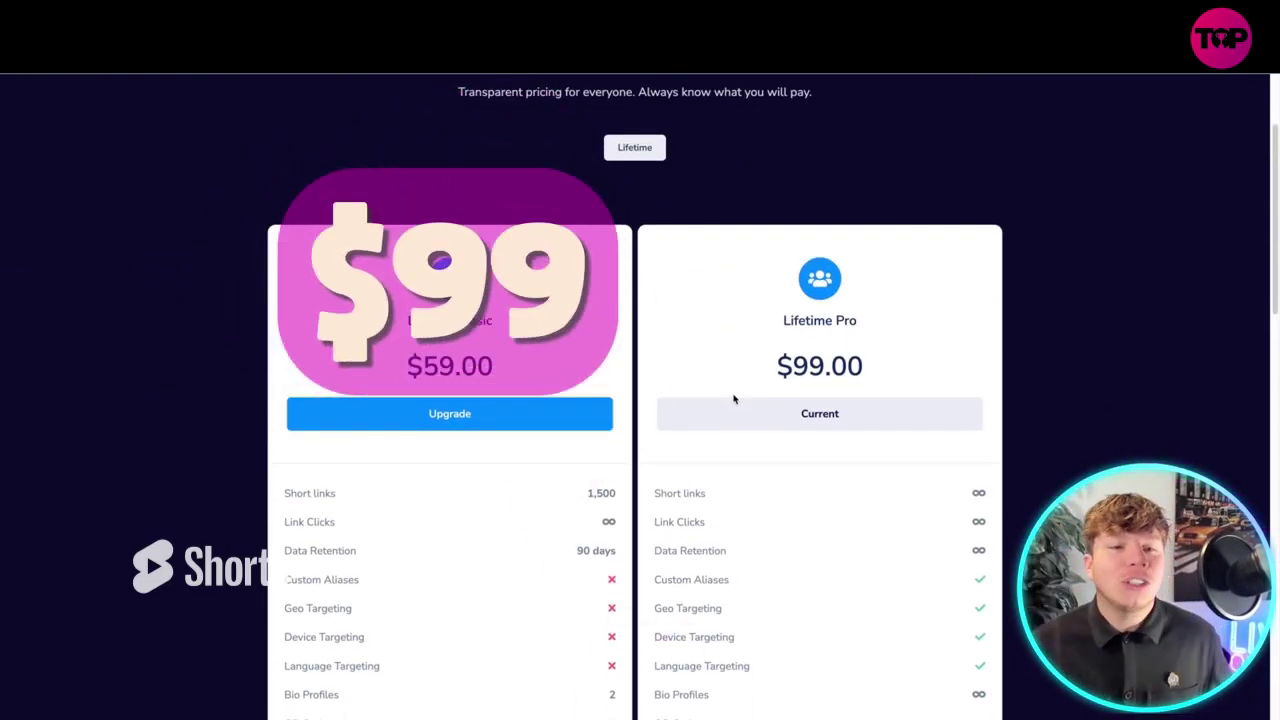
scroll(640, 351, up, 1)
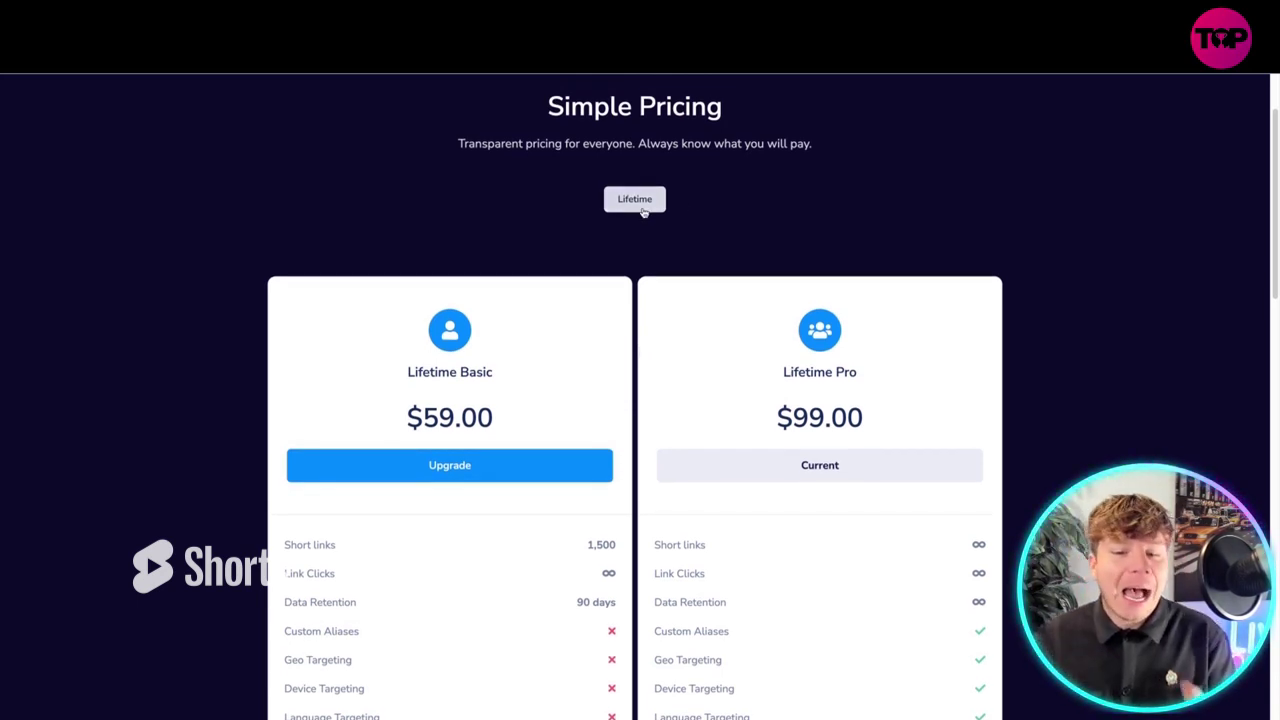
scroll(800, 409, down, 1)
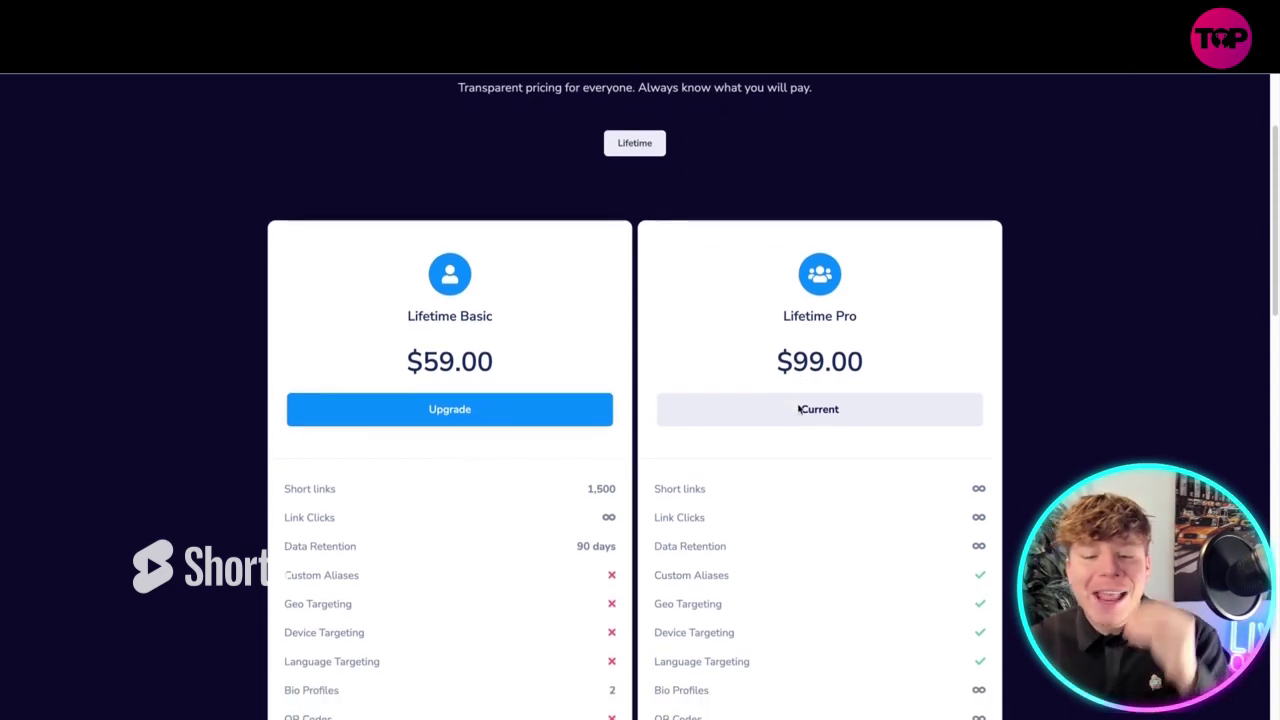
scroll(797, 406, down, 1)
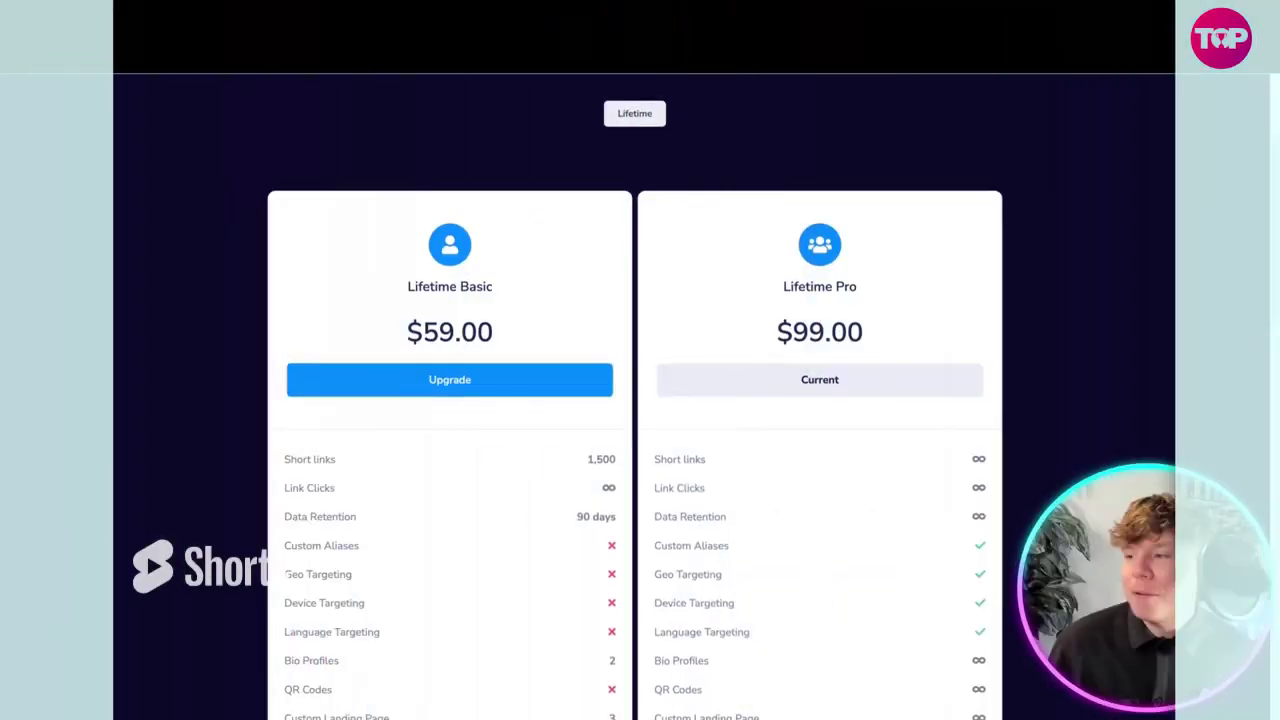